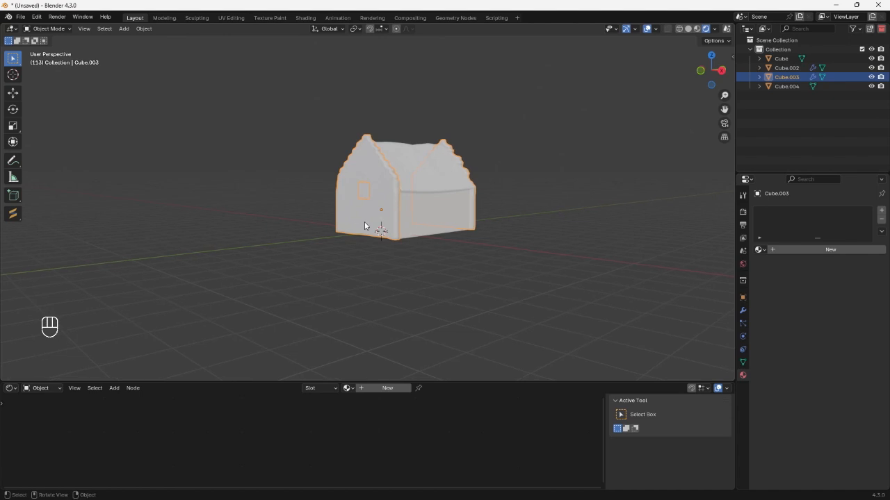
Turn on raytracing in the EEVEE render settings.
left_click(742, 212)
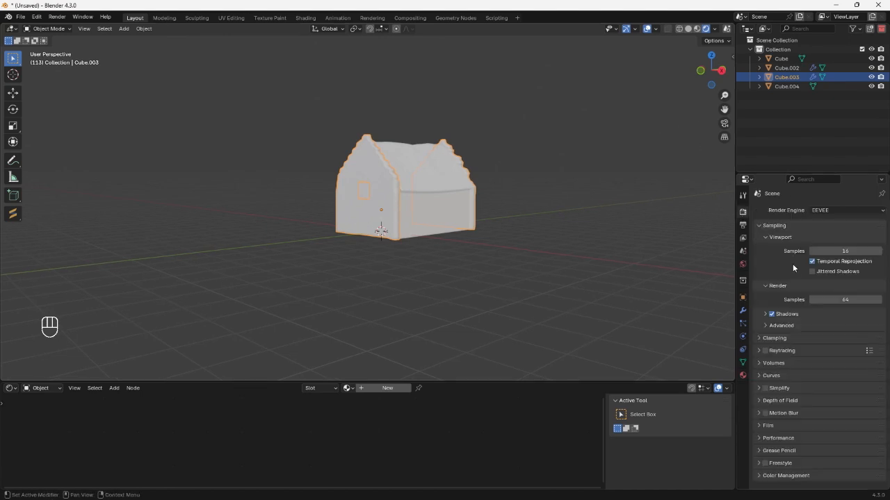
left_click(765, 351)
mouse_move(444, 264)
middle_mouse_down()
mouse_move(376, 240)
mouse_move(397, 255)
middle_mouse_up()
scroll(423, 247, "up", 4)
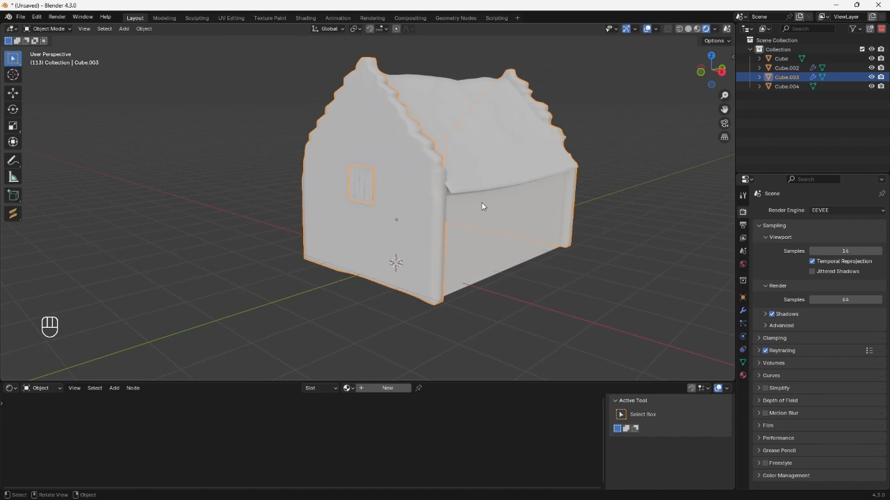
Examine the mesh topology and Subdivision modifiers of the house's gable walls and roof.
key("Tab")
scroll(439, 188, "up", 4)
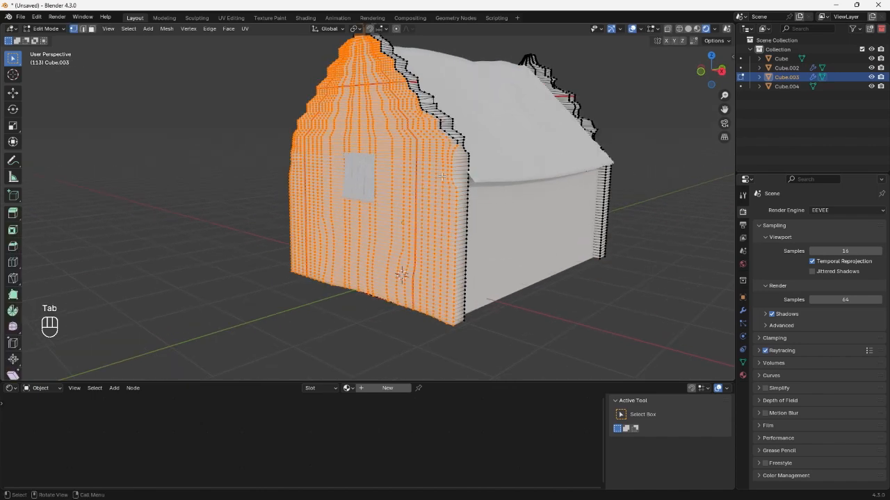
scroll(439, 189, "down", 2)
left_click(742, 310)
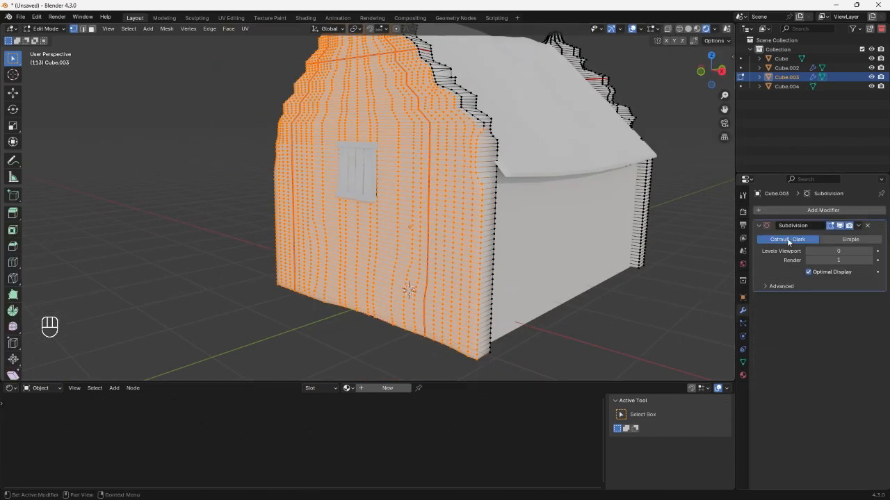
key("Tab")
scroll(414, 249, "down", 5)
middle_click_drag(414, 249, 320, 257)
left_click(413, 249)
left_click(368, 208)
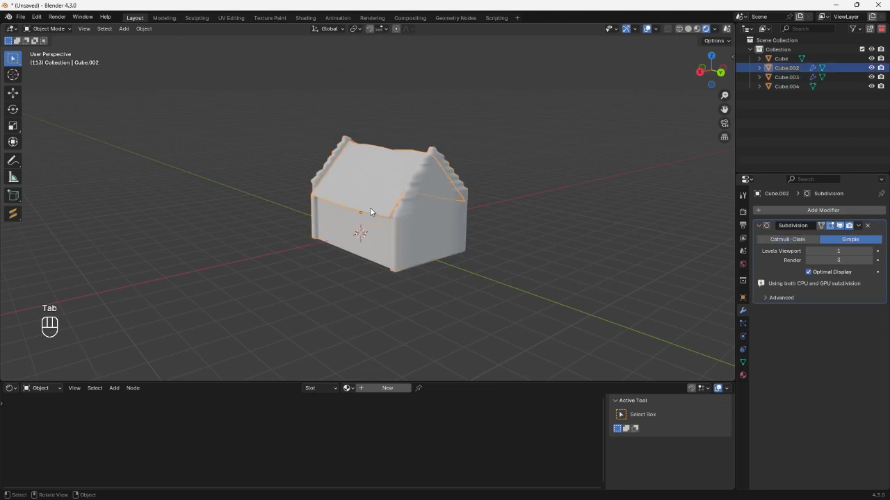
key("Tab")
key("Tab")
left_click(364, 232)
middle_click_drag(365, 234, 453, 158)
left_click(453, 158)
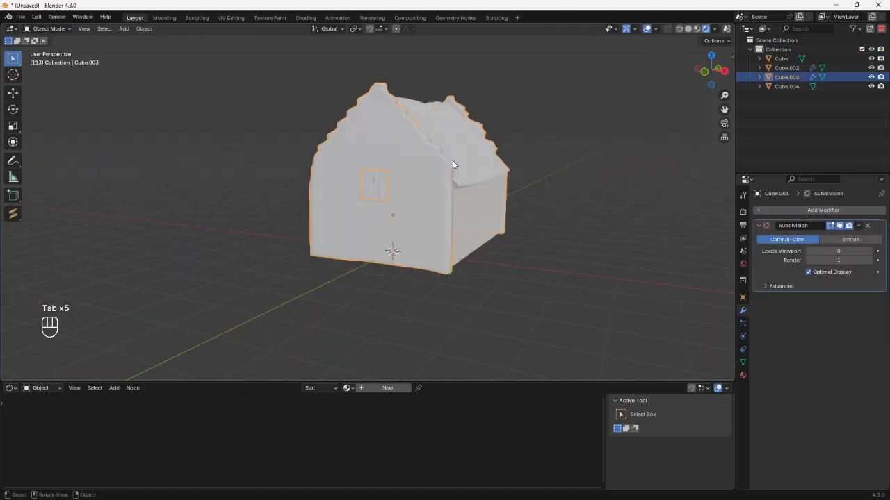
key("Tab")
key("Tab")
key("Tab")
key("Tab")
key("Tab")
scroll(459, 156, "up", 3)
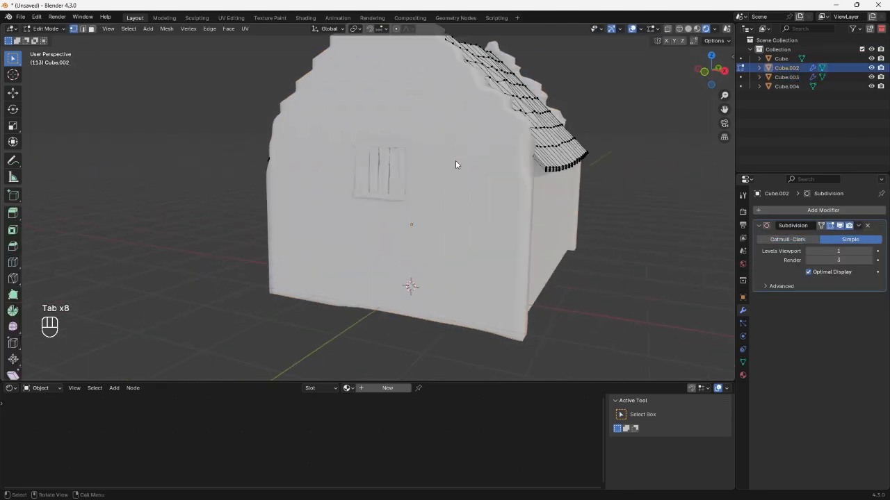
key("Tab")
Create a new material for the gable walls object Cube.003 and enlarge the shader editor to show its nodes.
left_click(398, 260)
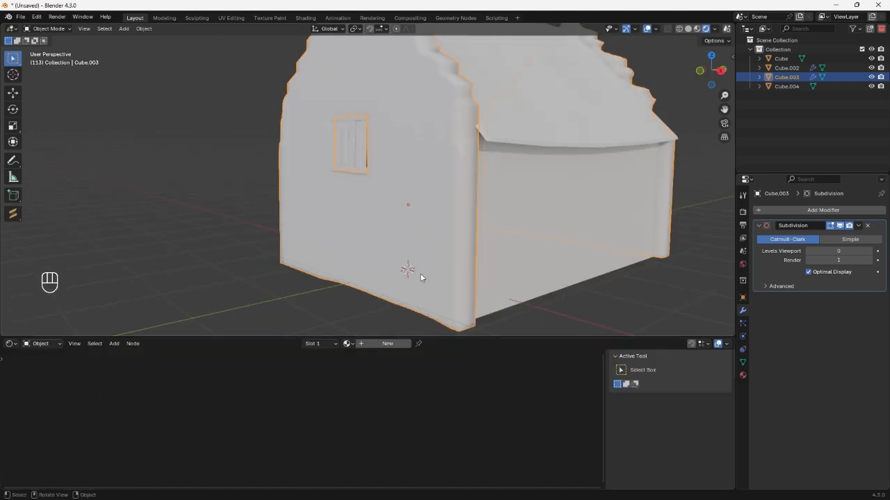
middle_click_drag(420, 275, 418, 308)
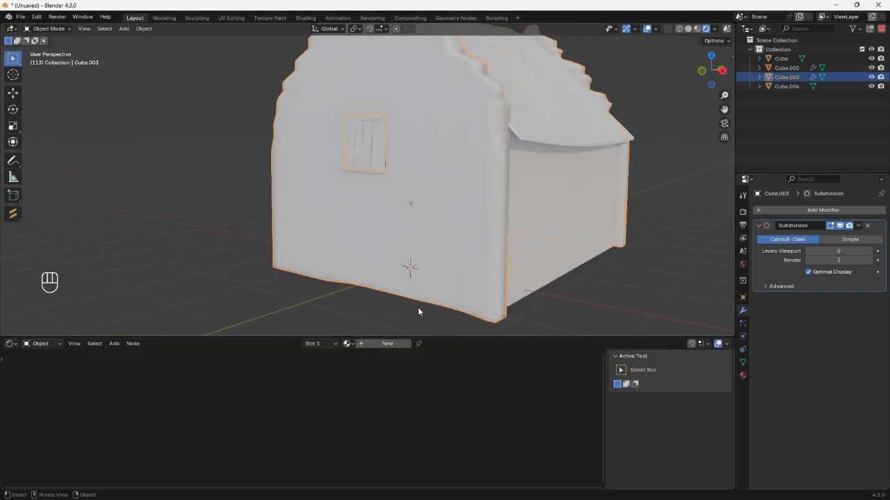
left_click(387, 344)
left_click_drag(387, 338, 387, 268)
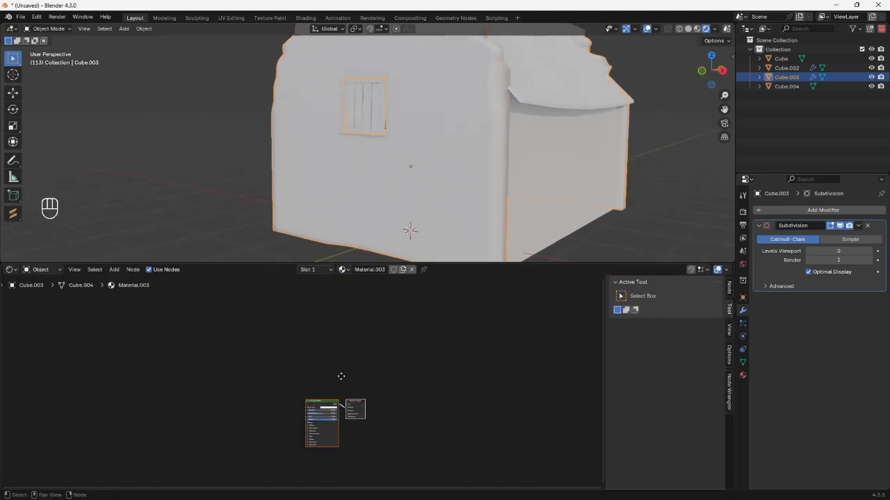
scroll(341, 376, "up", 3)
scroll(356, 358, "up", 3)
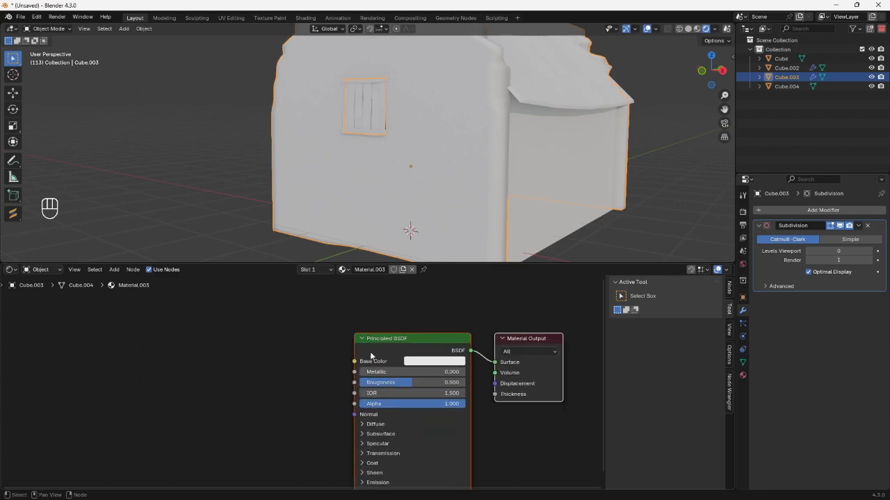
Load TCom_Wall_Cobblestone1_3x3_1K_albedo.tif as the base color with the Principled texture setup and set its mapping scale to 4 on all axes.
key("ctrl+shift+t")
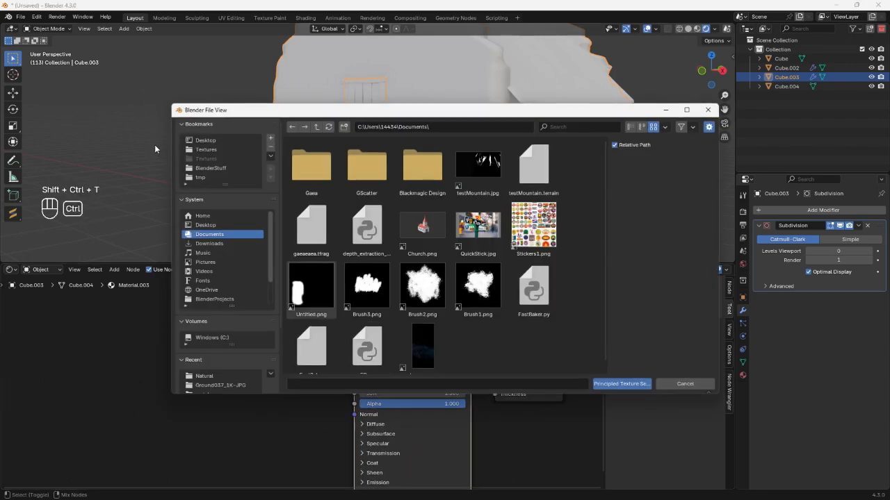
left_click(206, 150)
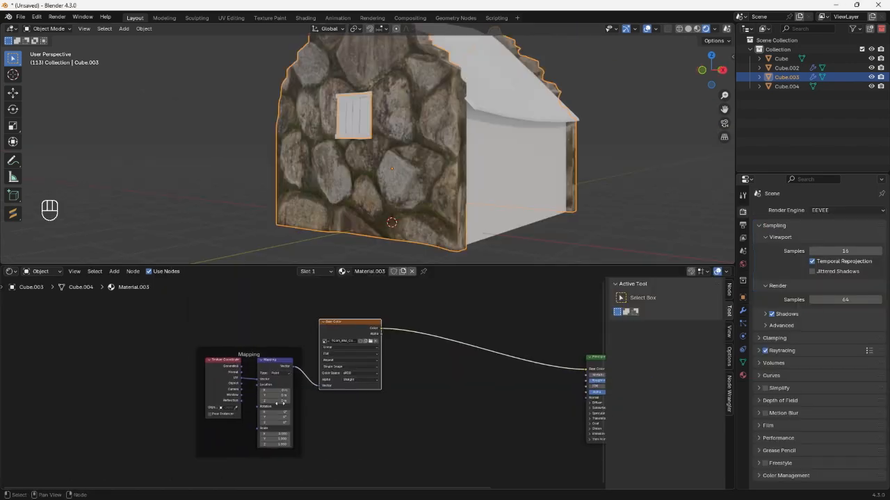
scroll(317, 432, "up", 3)
scroll(317, 432, "up", 2)
middle_click_drag(317, 432, 322, 385)
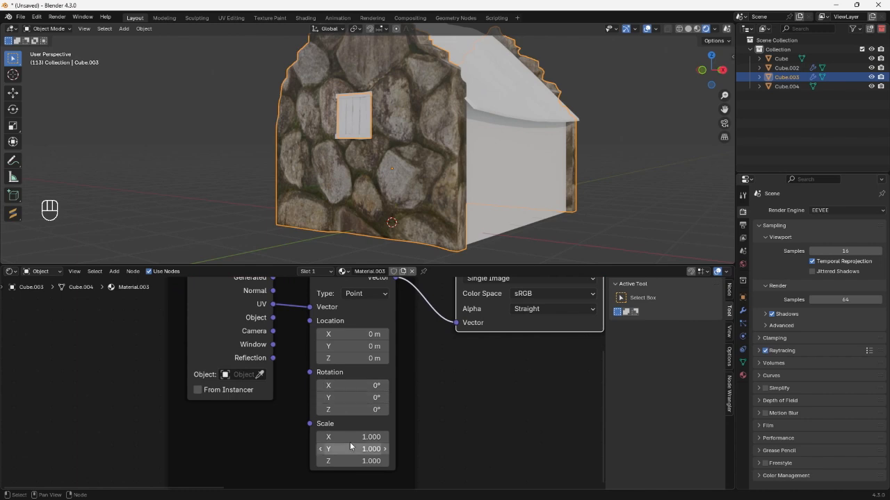
left_click_drag(352, 440, 352, 462)
type("4")
key("Return")
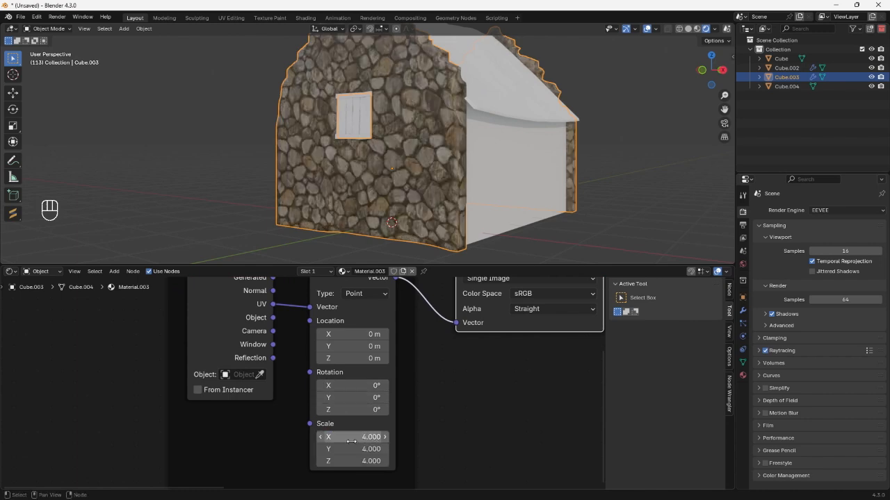
Set the cobblestone texture's mapping scale to 5 on all axes.
middle_click_drag(348, 183, 388, 182)
left_click_drag(356, 437, 356, 462)
type("5")
key("Return")
Examine the cobblestone texture's size and repetition on the gable wall from several angles.
mouse_move(374, 158)
middle_mouse_down()
mouse_move(353, 158)
mouse_move(387, 148)
middle_mouse_up()
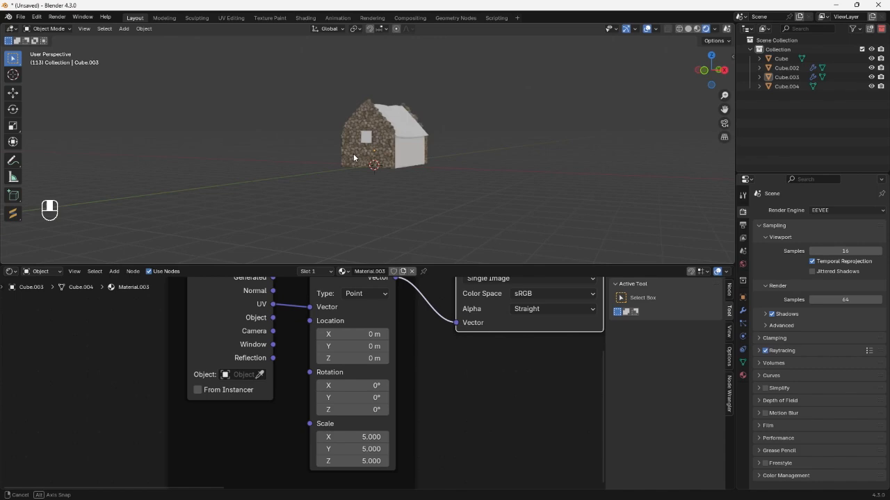
scroll(350, 153, "up", 5)
scroll(387, 149, "down", 4)
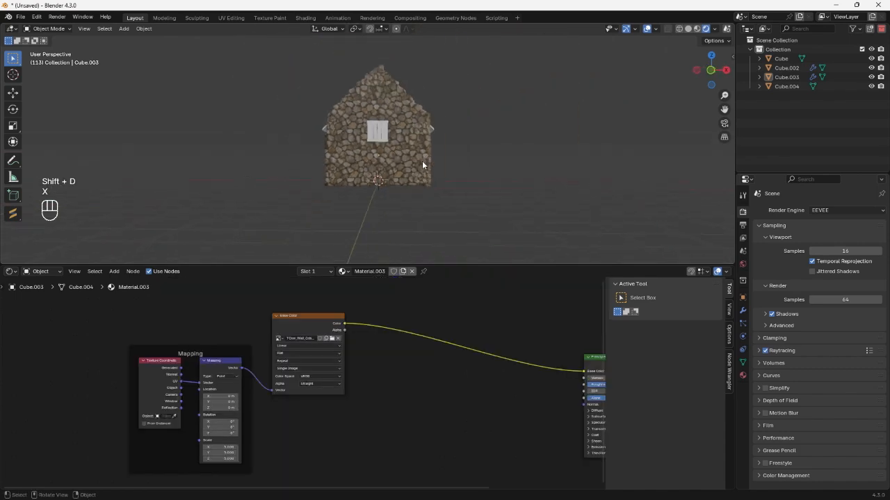
scroll(421, 171, "up", 3)
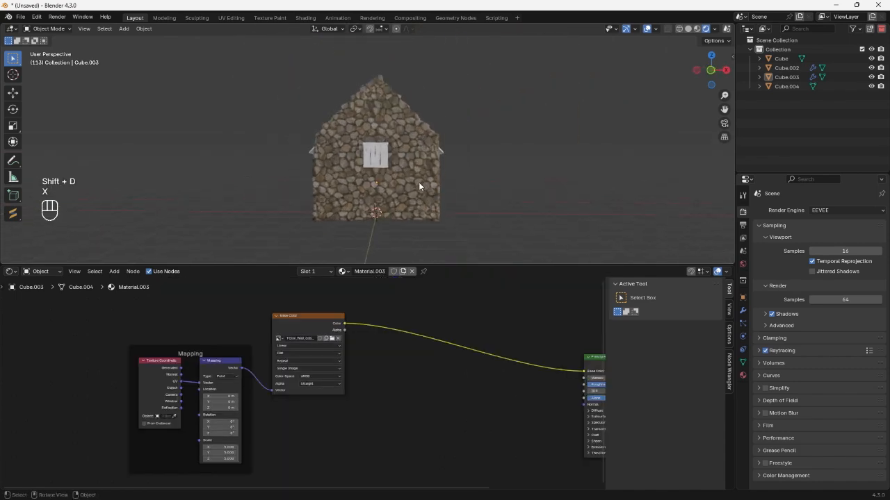
middle_click_drag(419, 183, 383, 172)
scroll(376, 196, "up", 4)
scroll(467, 194, "down", 8)
scroll(395, 164, "up", 4)
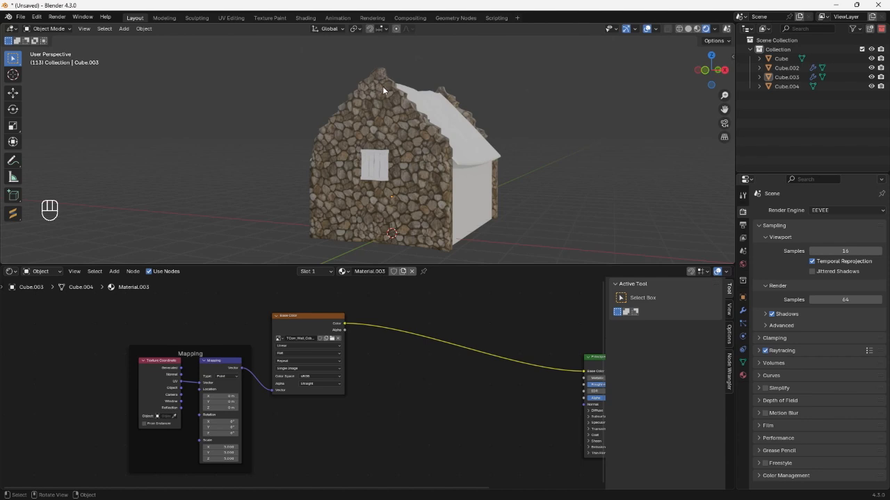
scroll(409, 238, "up", 3)
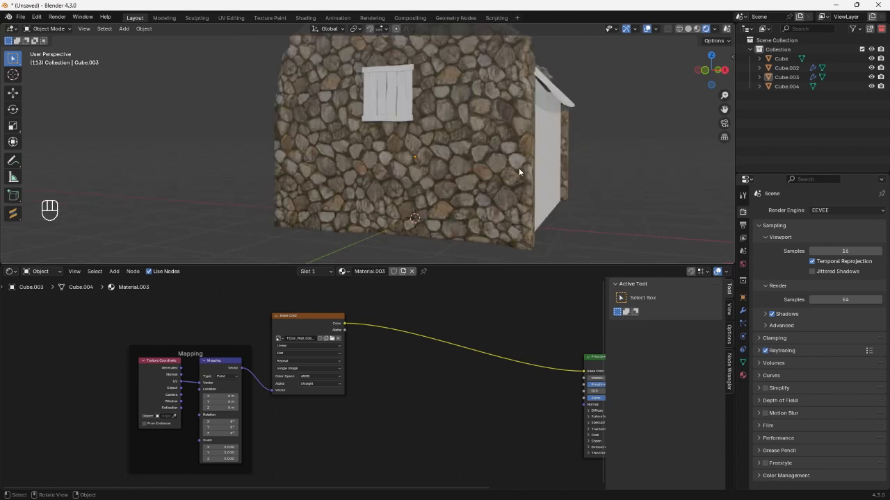
scroll(396, 184, "down", 3)
scroll(396, 185, "up", 1)
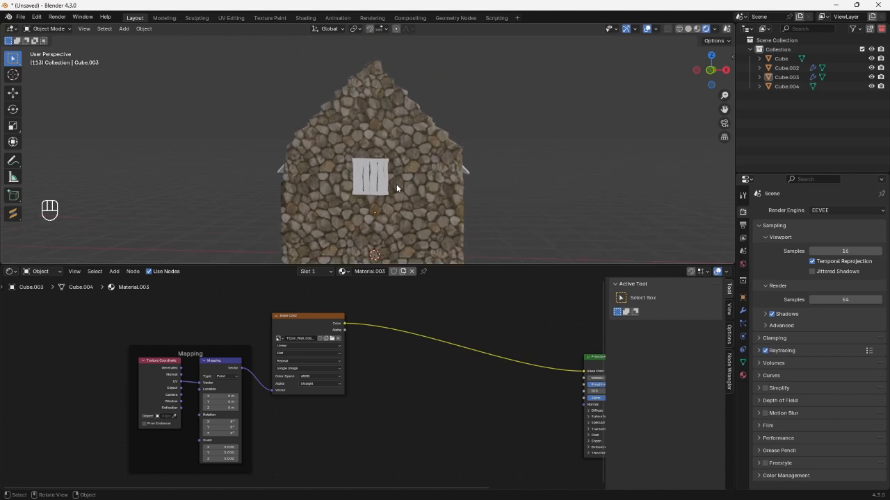
middle_click_drag(396, 184, 389, 102)
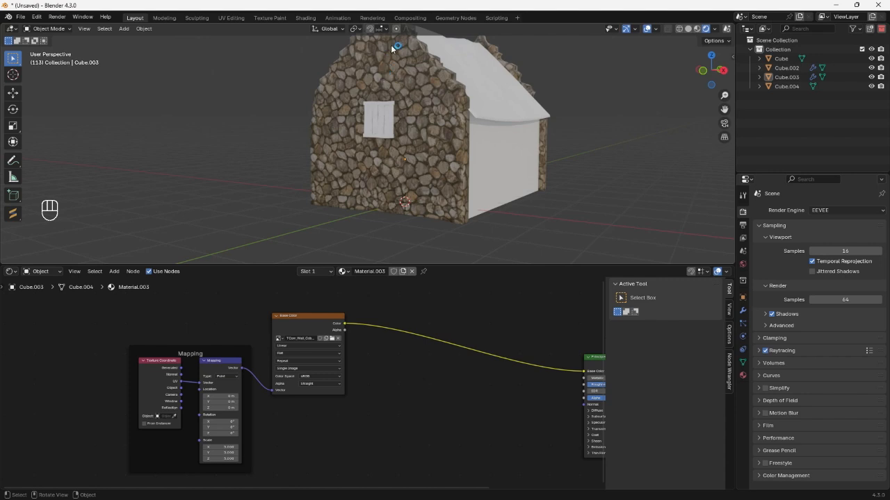
middle_click_drag(387, 171, 376, 153)
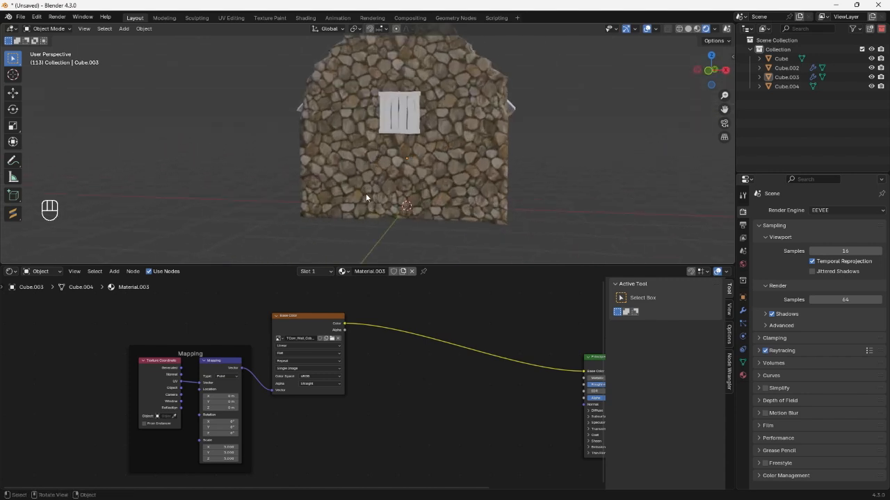
middle_click_drag(366, 193, 358, 115)
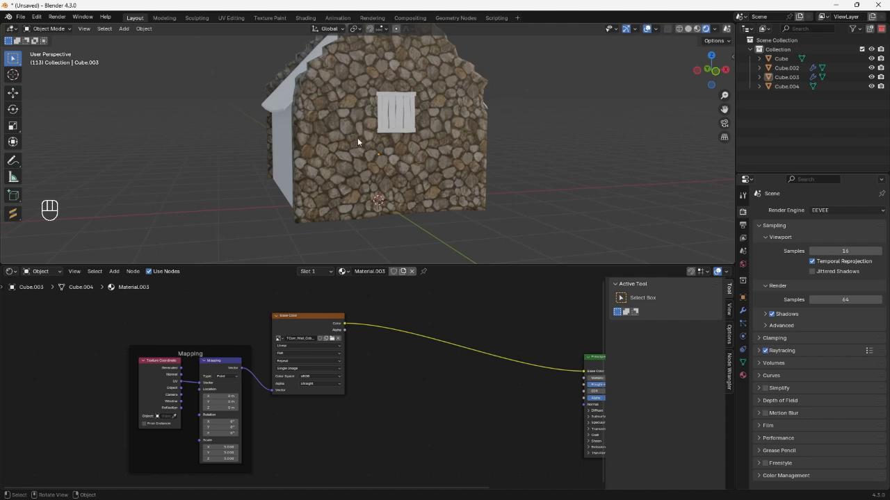
scroll(385, 137, "up", 1)
scroll(308, 376, "down", 1)
scroll(329, 188, "down", 1)
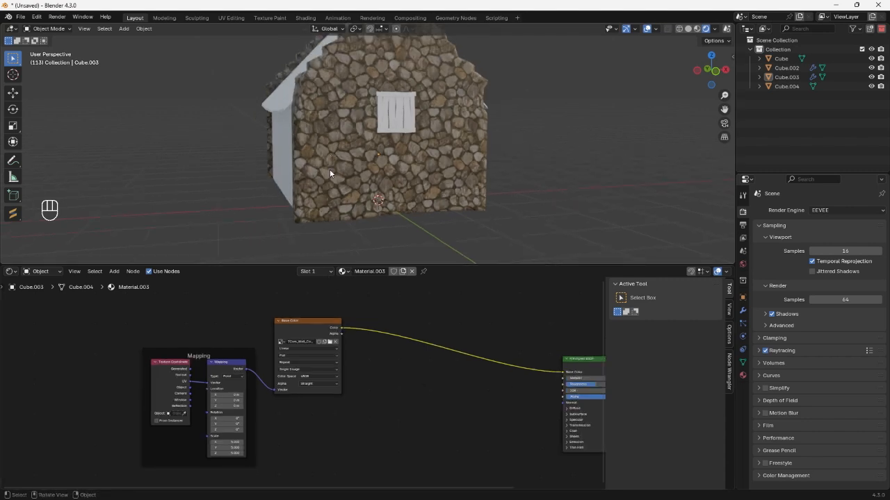
Duplicate the Base Color texture node, load TexturesCom_Wall_Stone5_5x2.5_1K_albedo.tif into the copy, and give it its own Texture Coordinate and Mapping nodes.
scroll(330, 173, "down", 2)
left_click(296, 332)
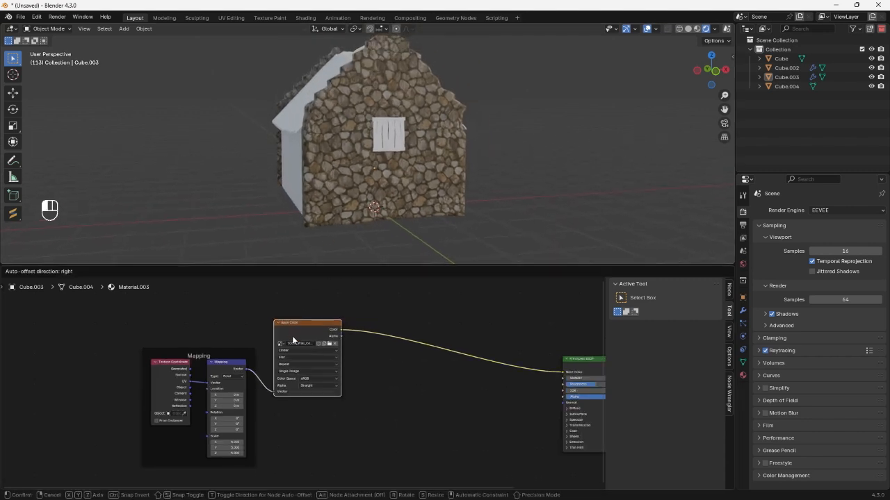
key("shift+d")
left_click(409, 402)
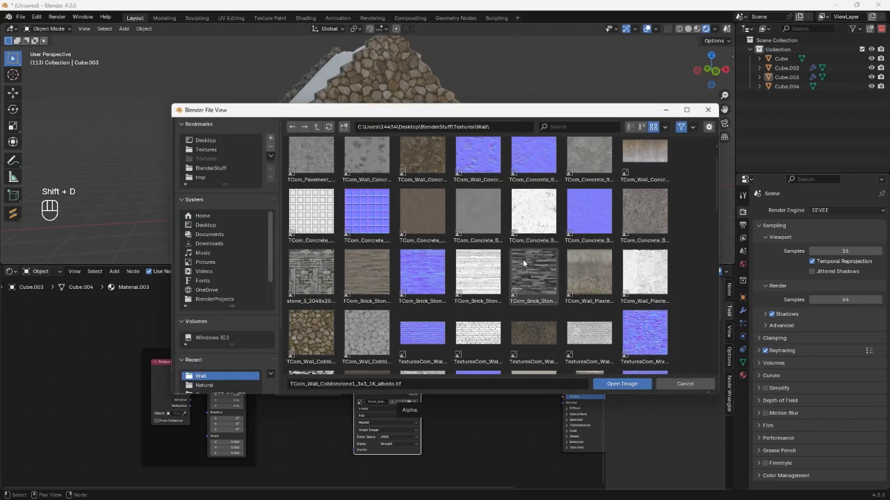
left_click(528, 261)
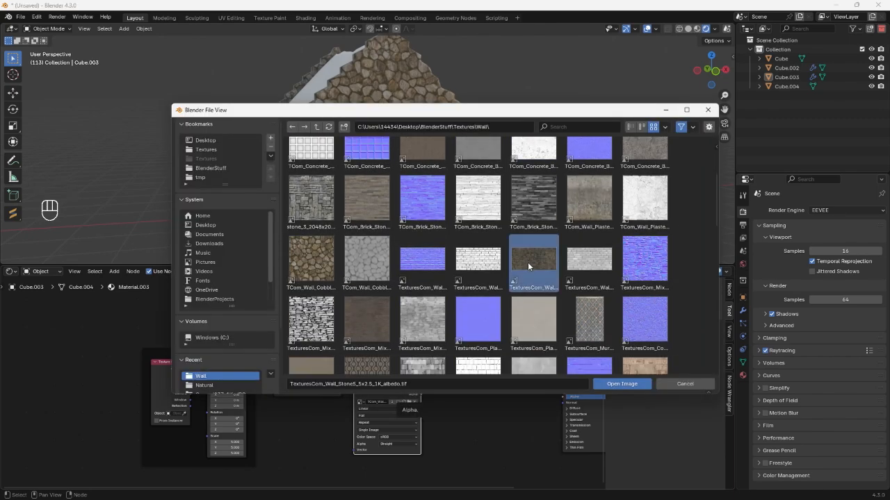
double_click(527, 265)
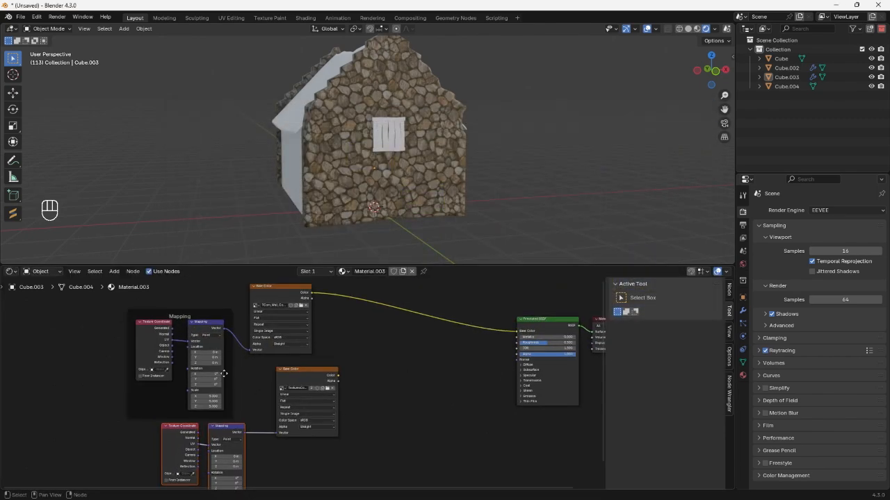
Insert a Mix Color node before the Principled BSDF's base color and connect the second stone texture to its B input.
key("shift+a")
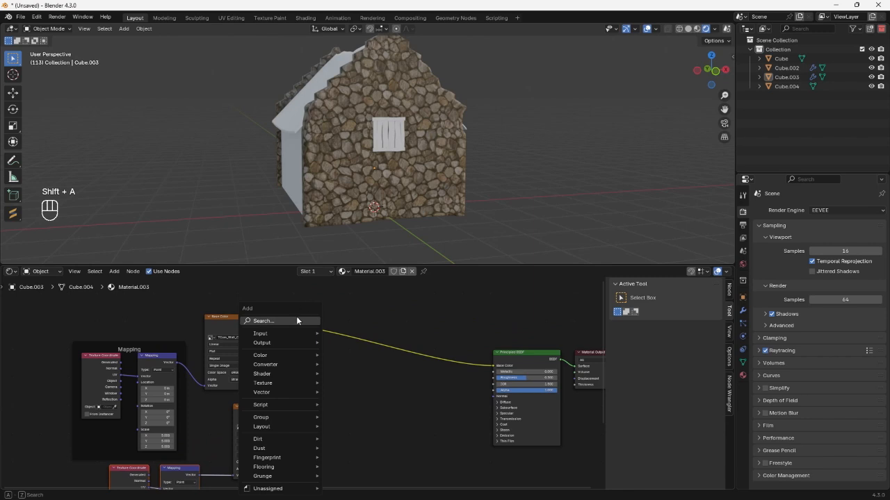
left_click(296, 319)
type("mi")
left_click(333, 347)
left_click(337, 329)
left_click_drag(301, 413, 324, 385)
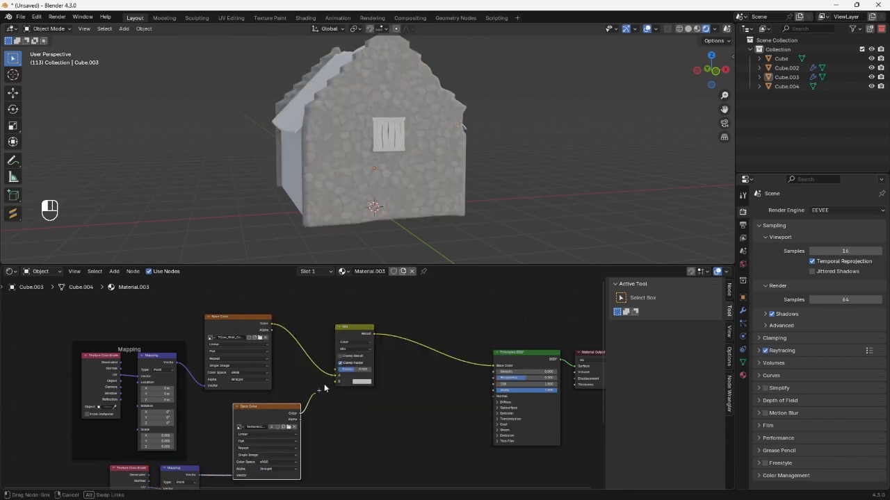
Drive the Mix factor with a Noise Texture through a Color Ramp, with the white stop at about 0.57 and the black stop just below it.
middle_click_drag(321, 328, 392, 430)
key("shift+a")
left_click(309, 334)
type("noi")
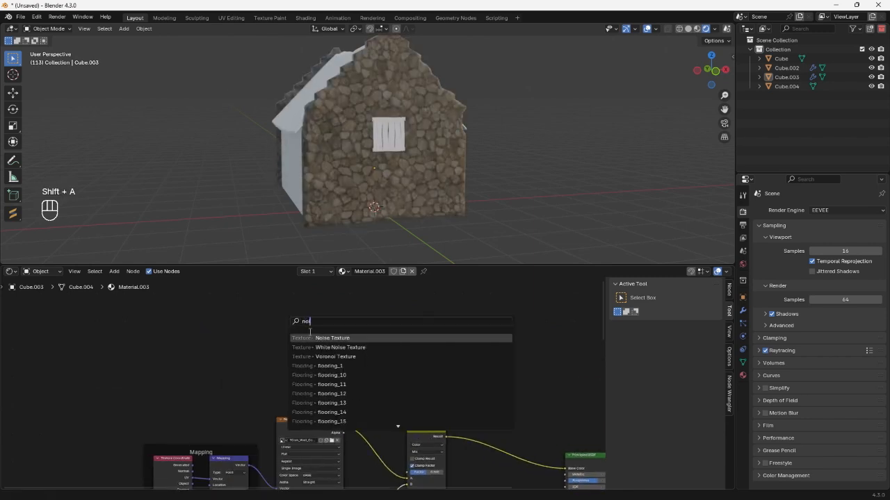
key("Return")
left_click(206, 327)
key("Return")
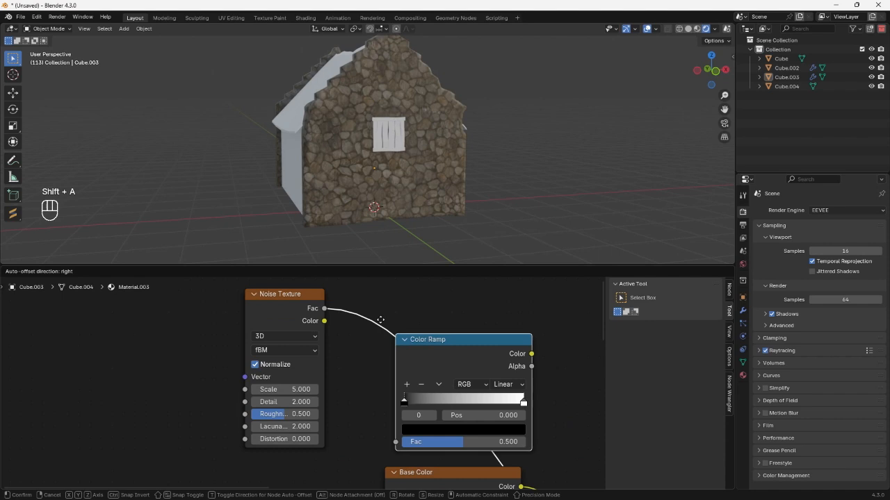
left_click(379, 322)
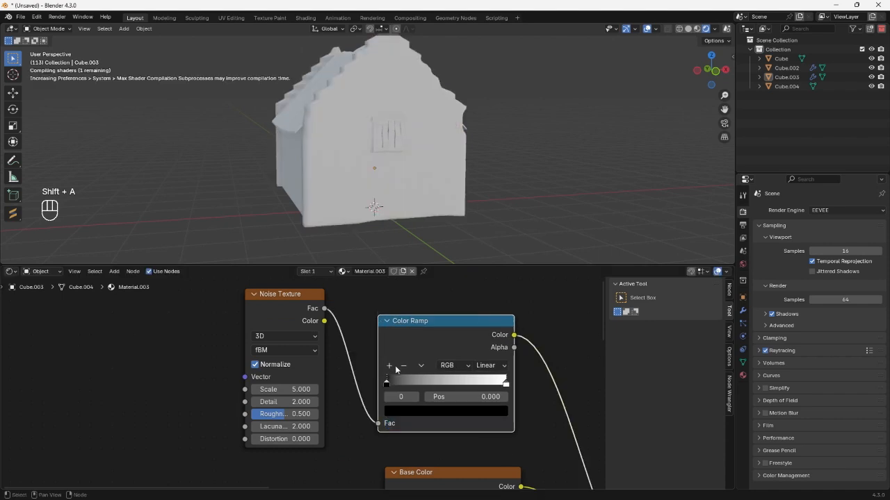
left_click_drag(386, 385, 445, 394)
left_click_drag(505, 384, 470, 382)
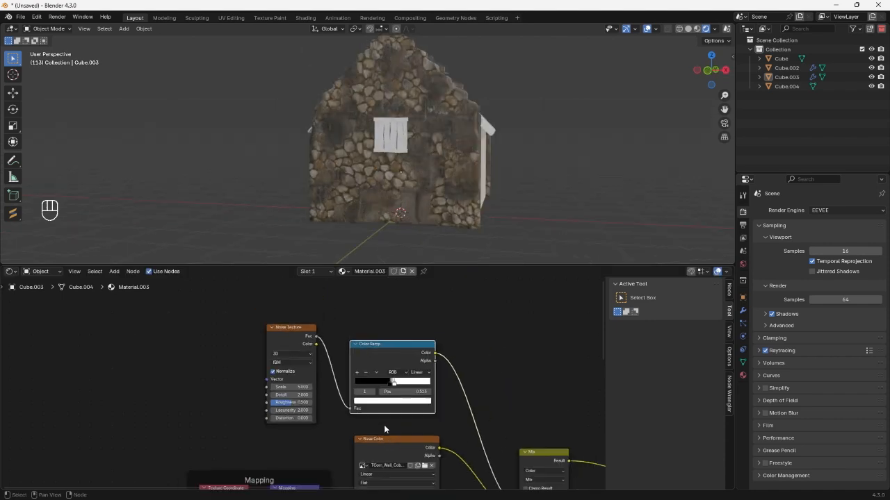
Set the second stone texture's mapping scale to 6 on all axes.
middle_click_drag(339, 431, 355, 360)
scroll(346, 406, "up", 5)
left_click_drag(361, 440, 361, 458)
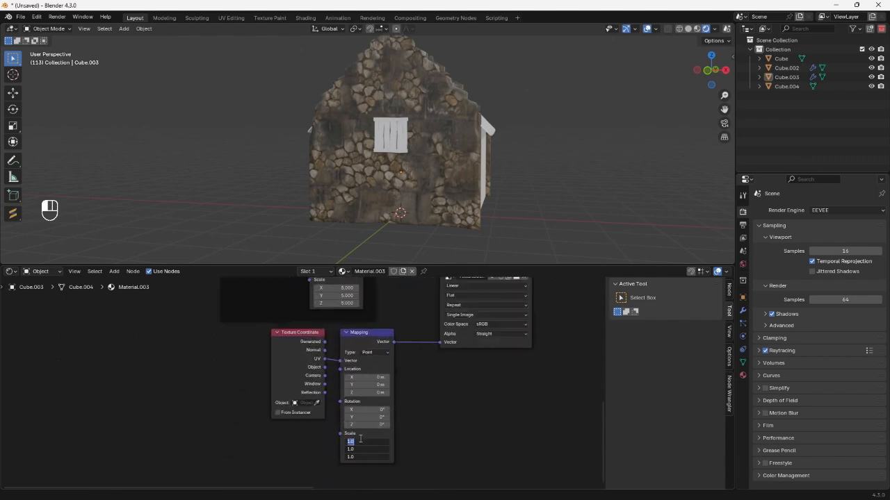
type("6")
key("Return")
scroll(424, 202, "up", 4)
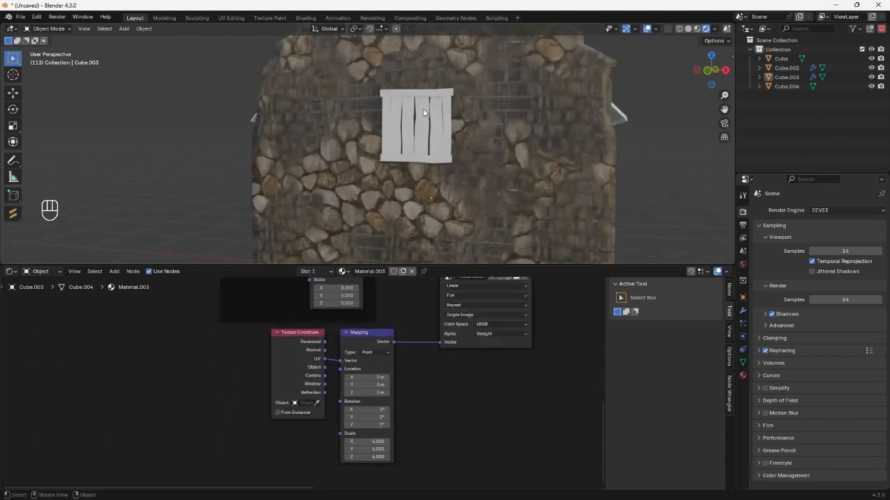
middle_click_drag(423, 111, 463, 114)
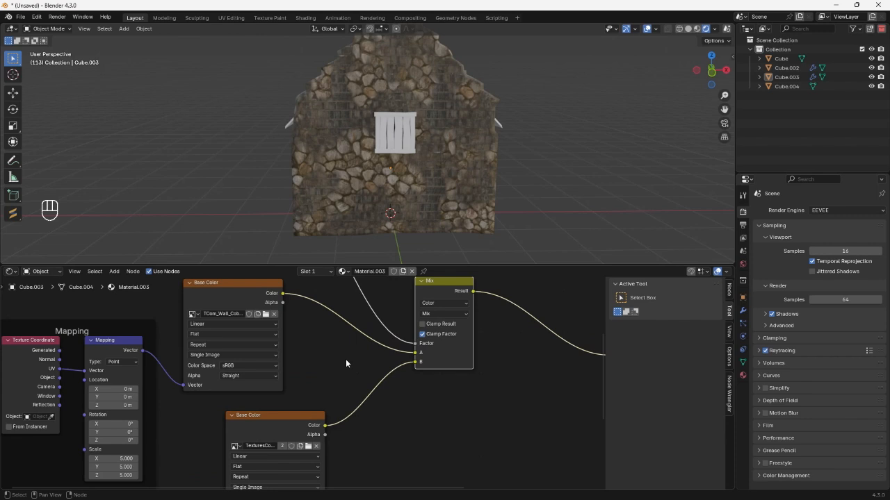
Insert an RGB Curves node between the second stone texture and the Mix node, and raise its combined curve to about 0.44, 0.56.
key("shift+a")
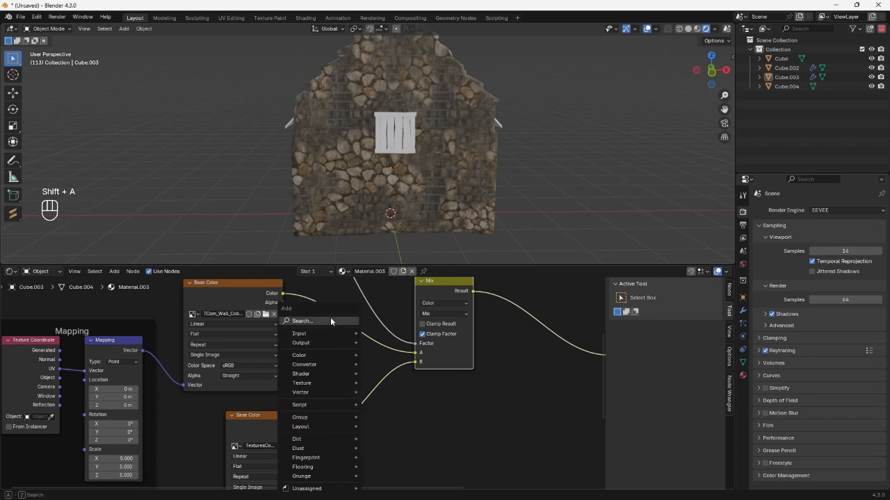
type("rg")
left_click(369, 355)
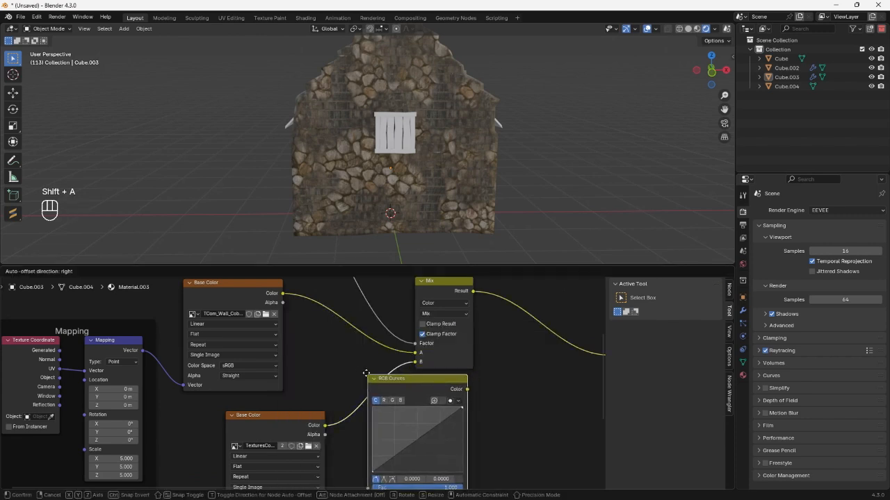
left_click(405, 433)
left_click_drag(403, 435, 401, 432)
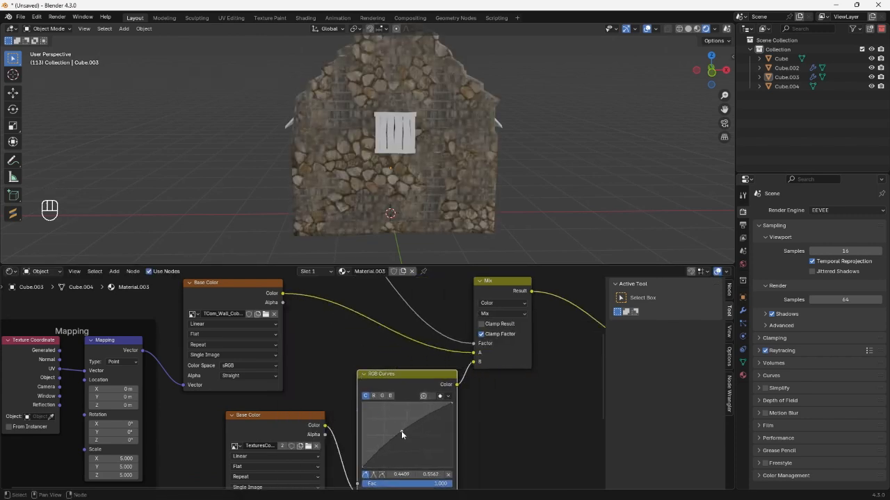
Raise the red channel curve of the RGB Curves node slightly with a point at about 0.45, 0.47.
left_click(374, 396)
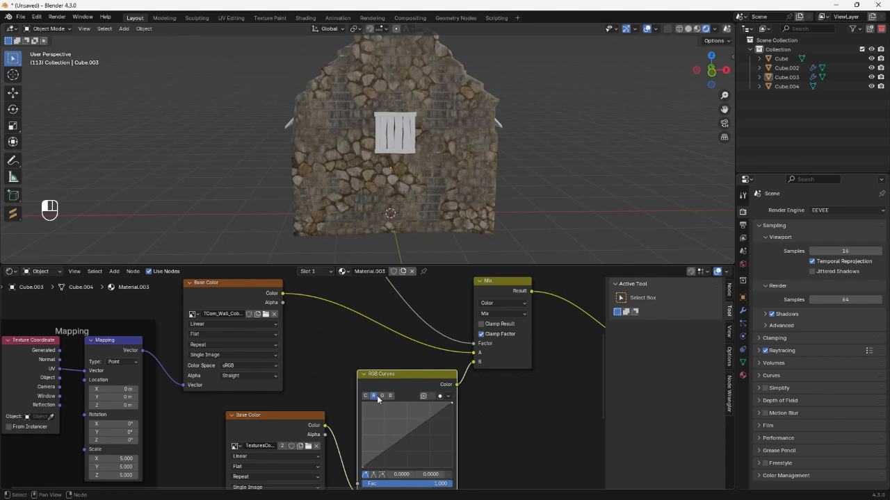
left_click_drag(399, 436, 402, 435)
middle_click_drag(417, 167, 437, 145)
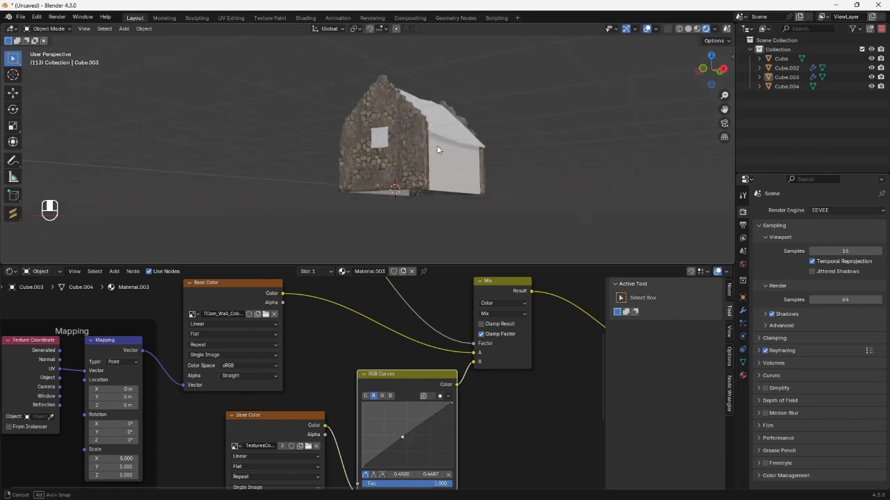
scroll(459, 145, "up", 5)
scroll(303, 367, "down", 2)
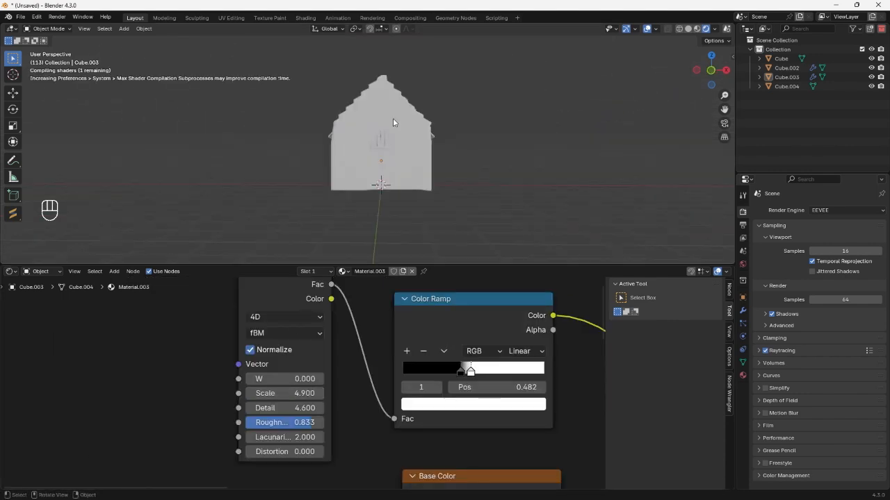
Adjust the 4D noise texture's W value to shift where the two stone textures blend on the walls.
mouse_move(392, 118)
middle_mouse_down()
mouse_move(412, 111)
mouse_move(406, 127)
middle_mouse_up()
scroll(412, 109, "up", 5)
scroll(405, 126, "down", 3)
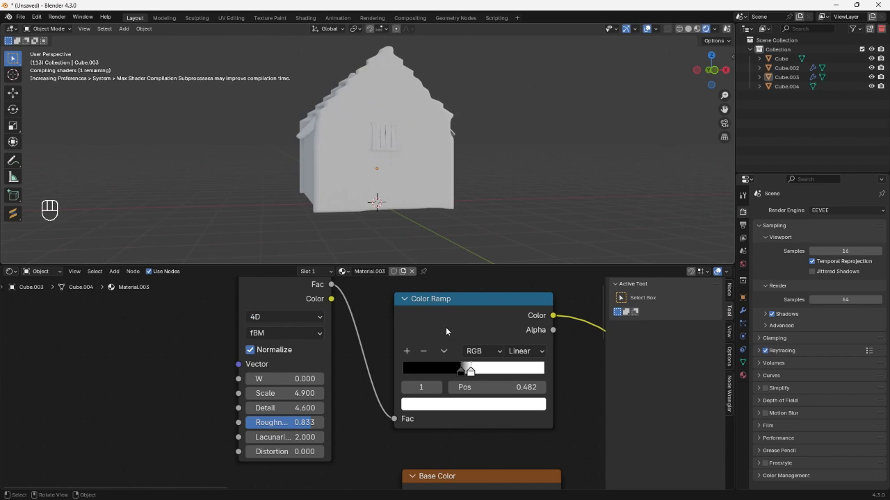
left_click_drag(284, 380, 306, 380)
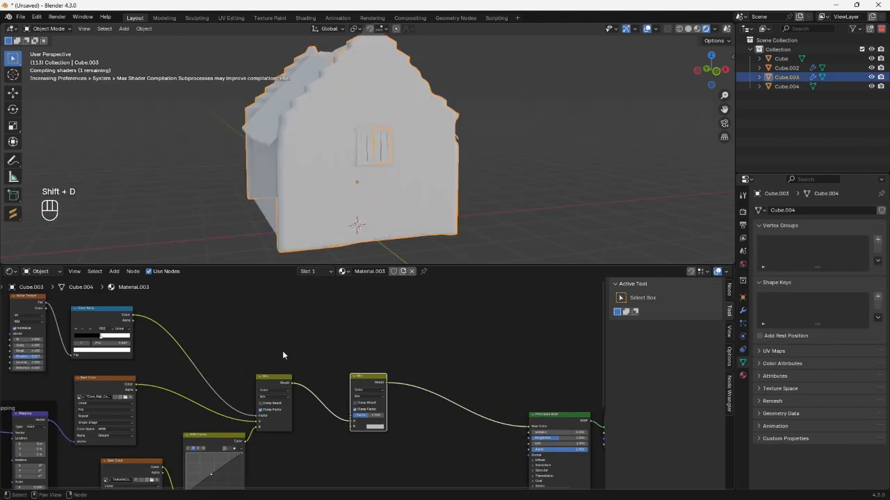
Duplicate the second stone texture node and connect the copy's color to the B input of the second Mix node.
scroll(366, 419, "down", 6)
middle_click_drag(324, 426, 316, 353)
scroll(181, 373, "up", 5)
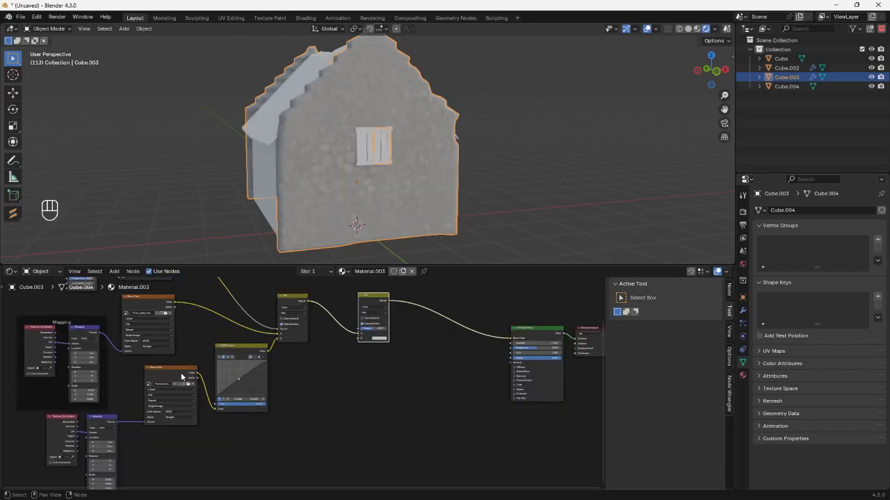
left_click(150, 386)
key("shift+d")
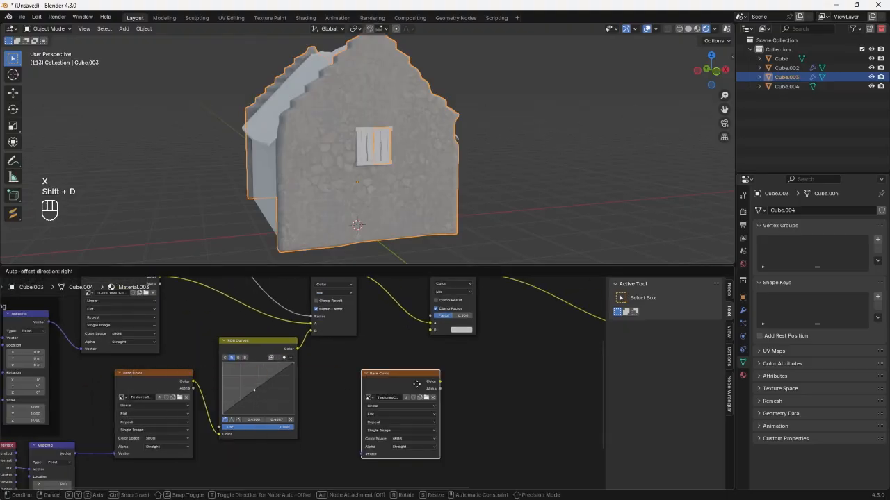
left_click_drag(408, 364, 430, 333)
middle_click_drag(377, 389, 338, 432)
Load TCom_Wall_PlasterWeathered_2x2_512_albedo.tif into the duplicated texture node.
scroll(348, 432, "up", 2)
left_click(354, 422)
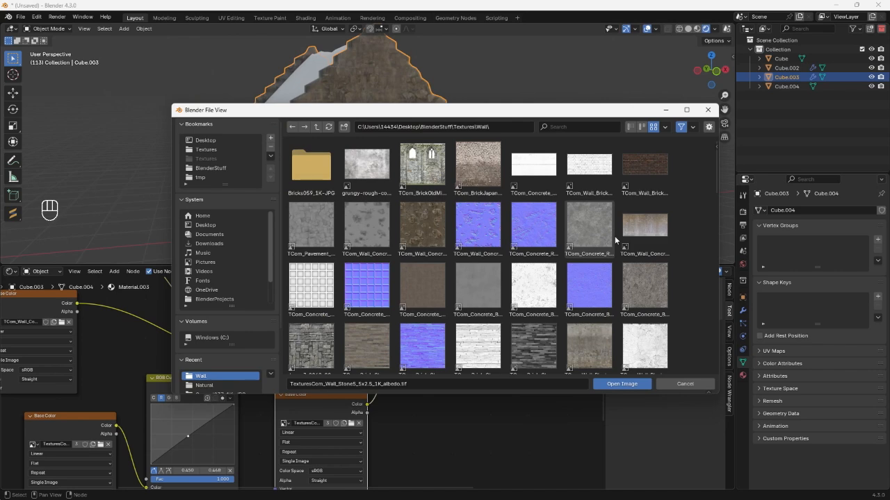
scroll(650, 234, "down", 1)
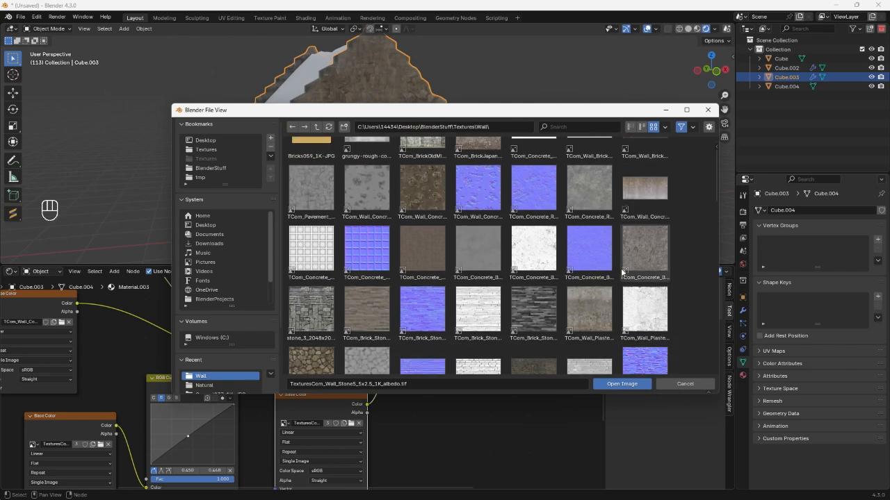
left_click(588, 311)
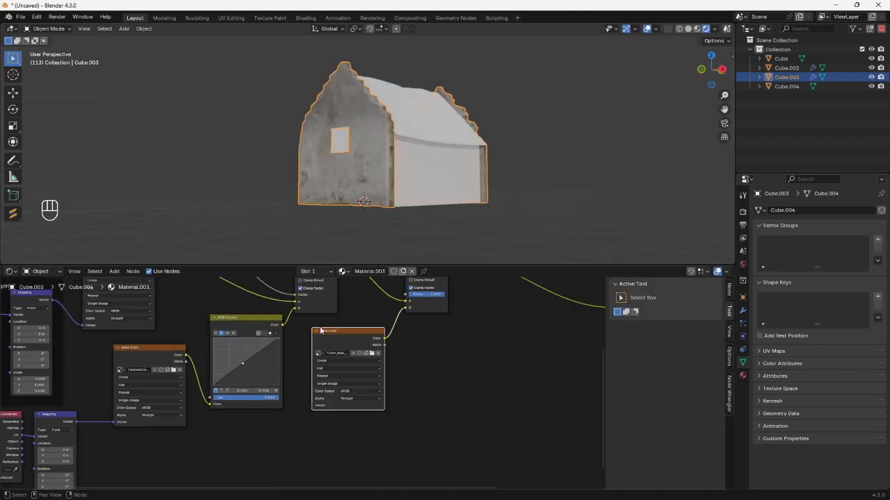
Give the plaster texture its own Texture Coordinate and Mapping nodes and set the mapping scale to 3 on all axes.
left_click_drag(326, 332, 371, 363)
key("ctrl+t")
key("ctrl+r")
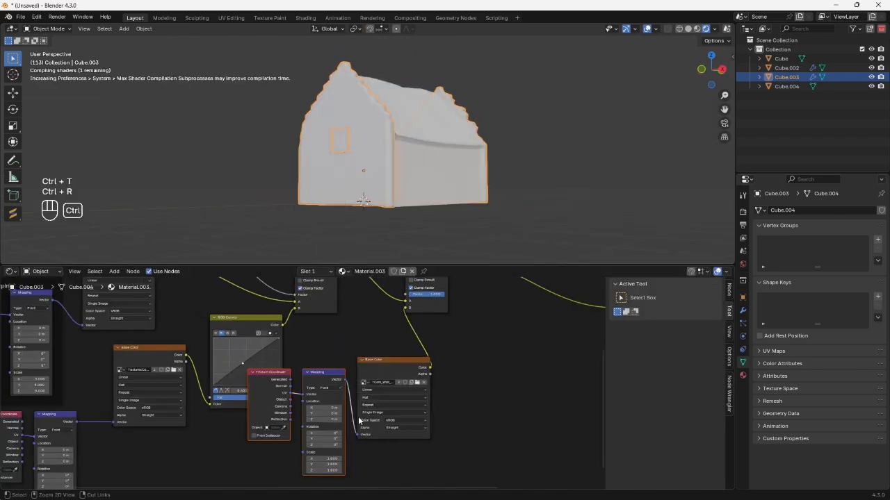
middle_click_drag(335, 422, 367, 386)
scroll(367, 389, "up", 3)
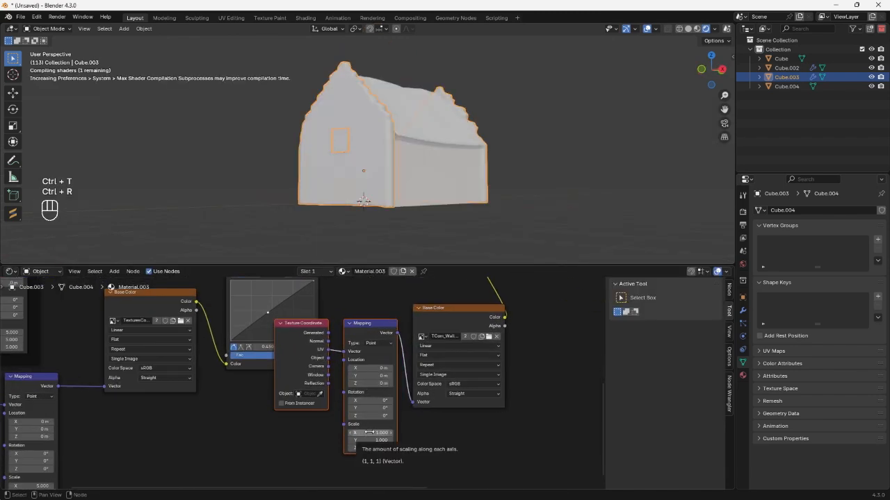
mouse_move(369, 434)
left_mouse_down()
mouse_move(369, 449)
mouse_move(376, 432)
left_mouse_up()
type("2")
key("Return")
type("3")
key("Return")
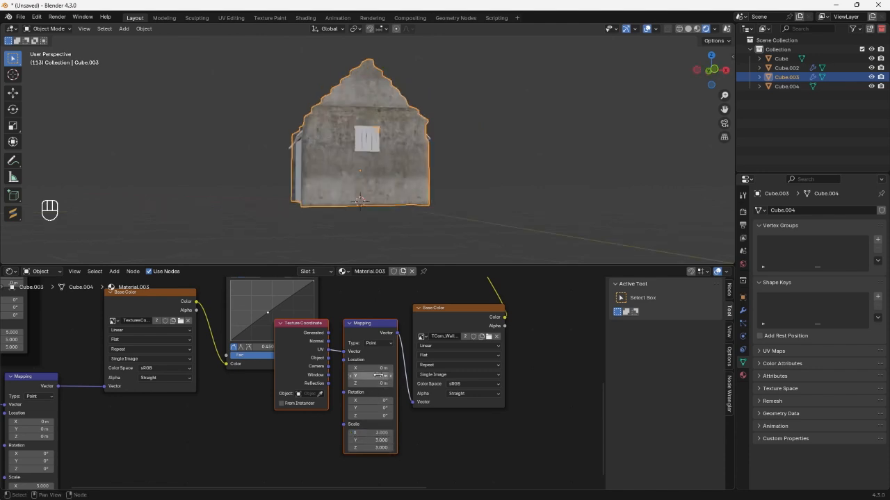
Offset the plaster mapping location to about 0.65 m in X and 0.54 m in Y, keeping UV as its coordinate source.
left_click_drag(371, 368, 389, 367, "shift")
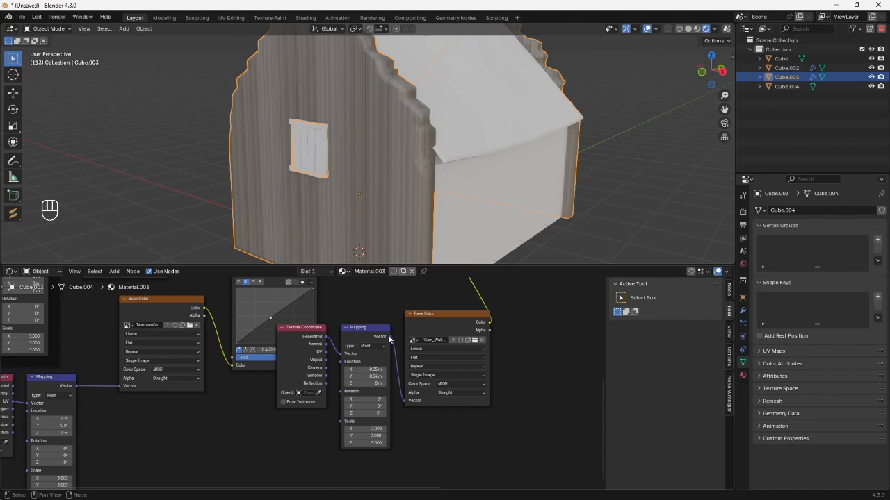
scroll(389, 339, "up", 3)
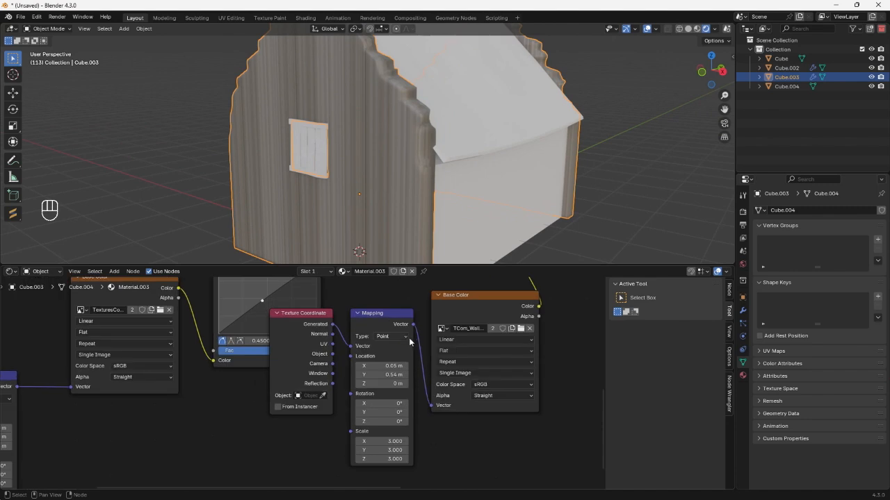
left_click_drag(465, 310, 460, 326)
left_click_drag(332, 345, 349, 346)
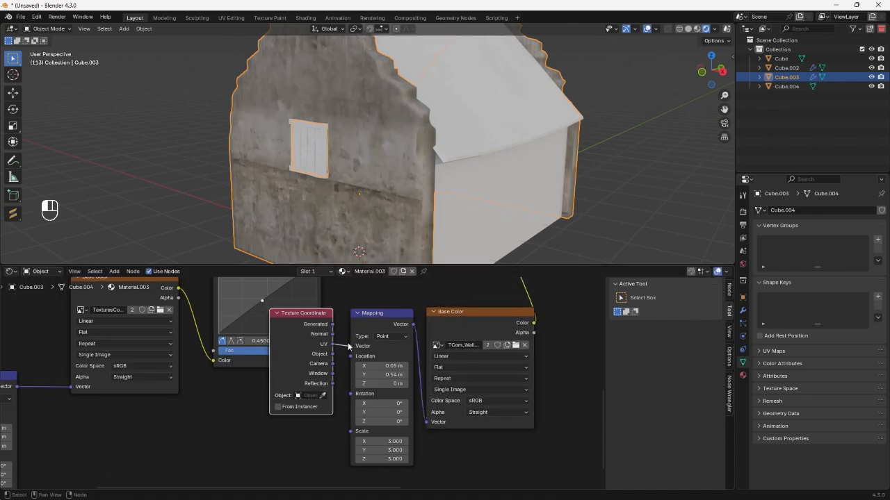
middle_click_drag(361, 247, 417, 199)
scroll(403, 196, "down", 4)
scroll(404, 193, "up", 5)
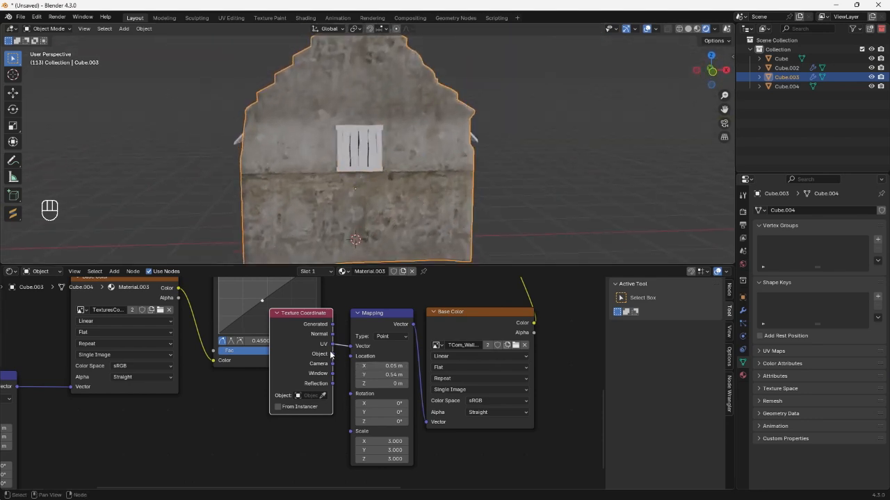
Try Object coordinates with Box projection and a mapping scale of 0.1 on the plaster texture.
left_click_drag(332, 354, 351, 345)
left_click(448, 367)
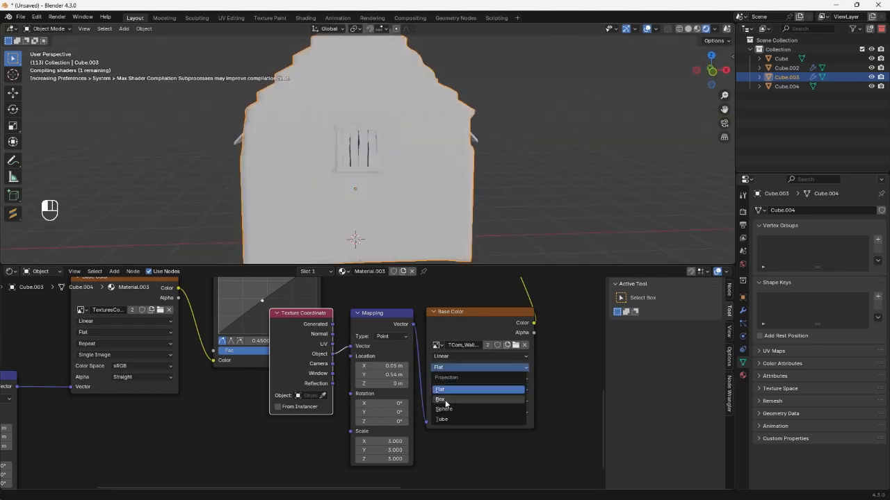
left_click(445, 395)
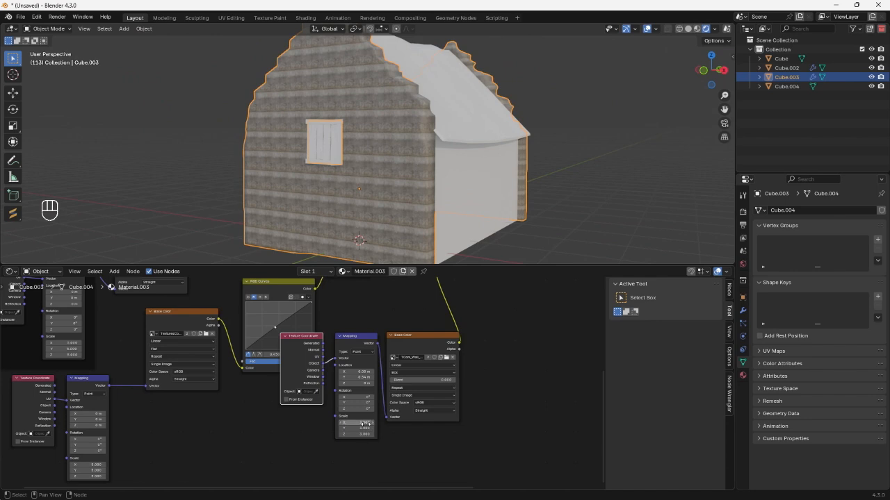
left_click_drag(364, 423, 364, 434)
type("0.1")
key("Return")
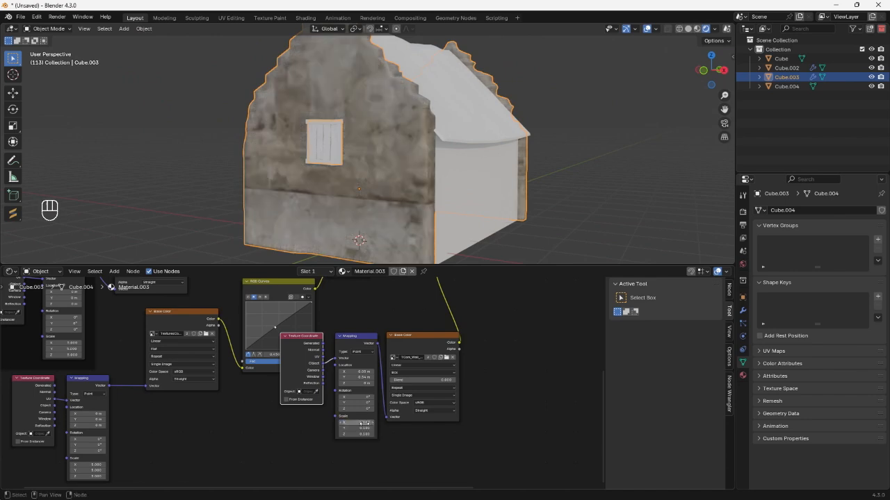
middle_click_drag(306, 209, 355, 156)
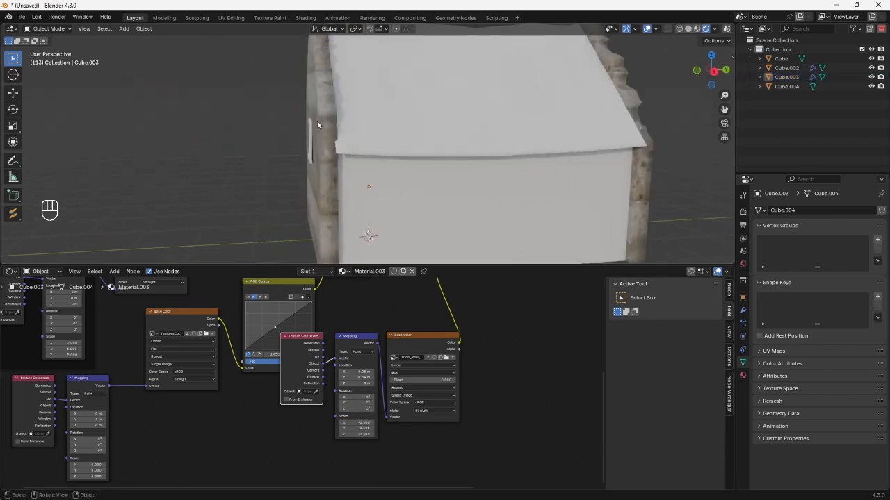
middle_click_drag(317, 125, 417, 139)
Undo the plaster texture's Object coordinates, Box projection and scale change, restoring its UV mapping.
key("ctrl+z")
key("ctrl+z")
key("ctrl+z")
key("ctrl+z")
key("ctrl+z")
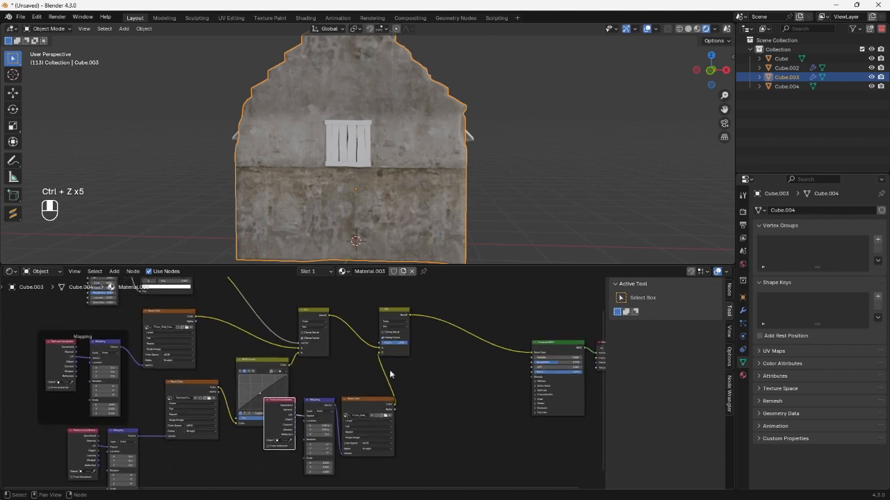
scroll(390, 371, "up", 4)
middle_click_drag(312, 449, 331, 386)
left_click(420, 164)
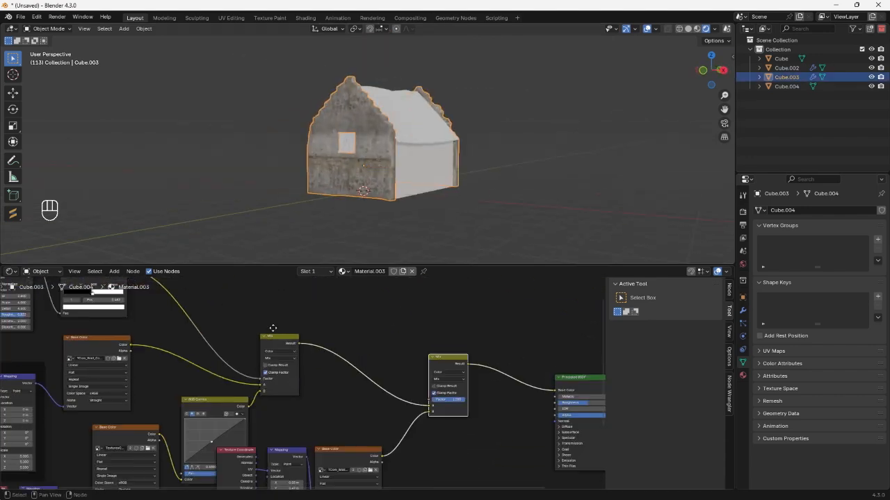
Add an Image Texture node holding a new blank black 1024 x 1024 px image named Mask.
middle_click_drag(278, 351, 301, 383)
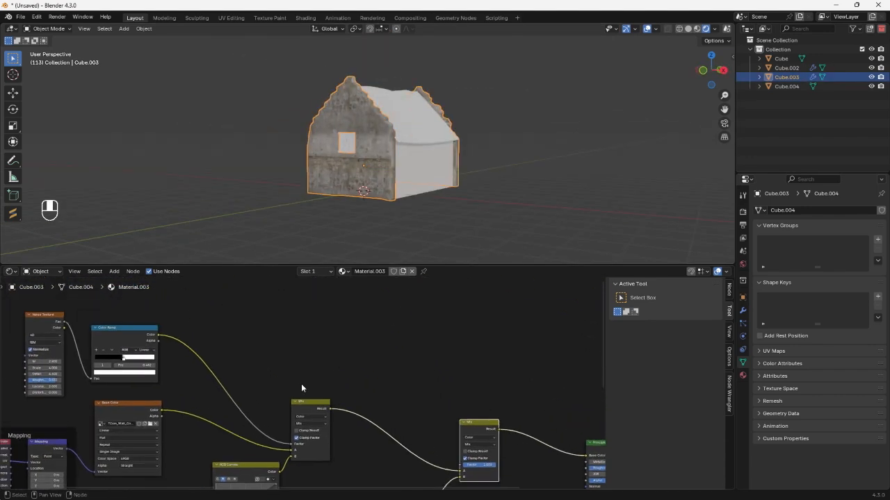
left_click_drag(315, 409, 340, 424)
middle_click_drag(354, 377, 341, 383)
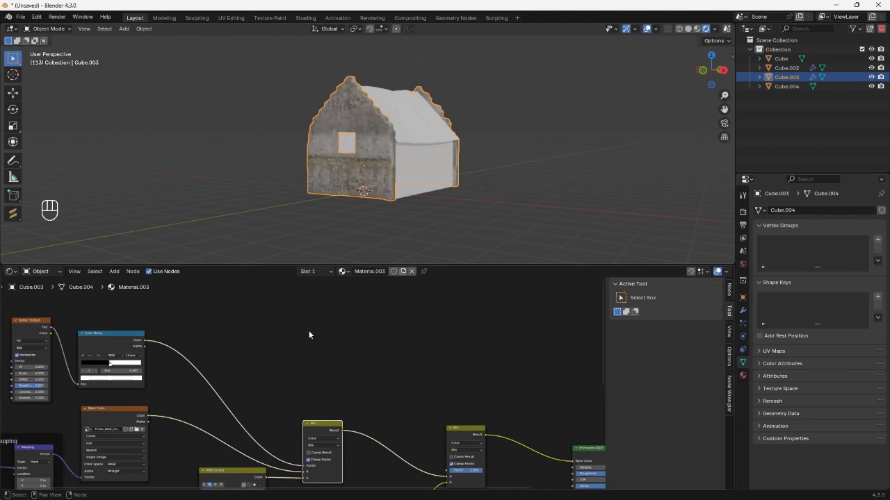
key("shift+a")
left_click(290, 322)
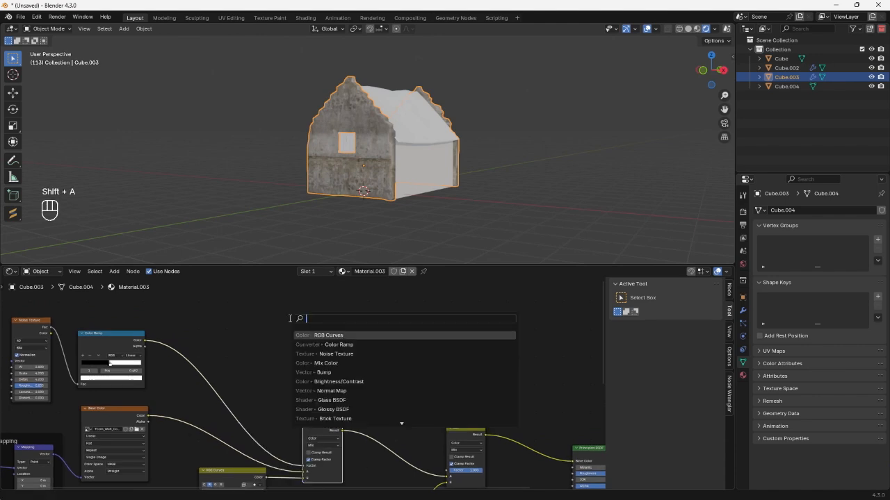
type("im")
left_click(309, 334)
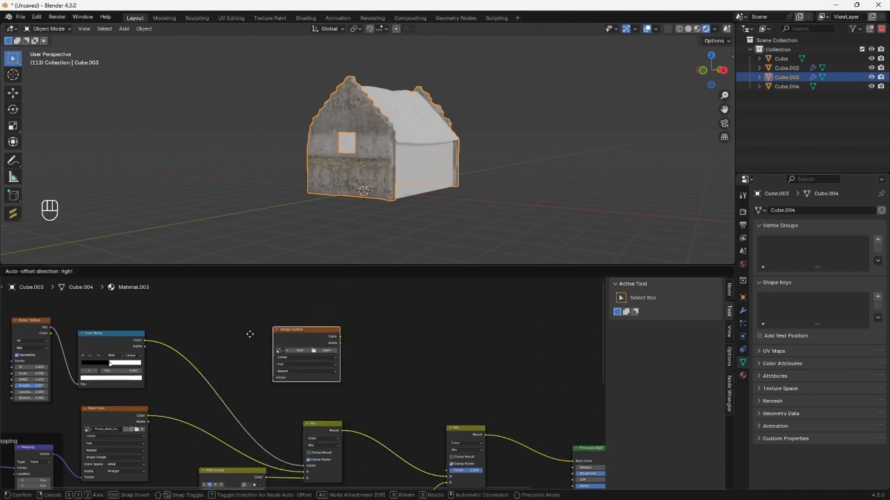
left_click(241, 339)
scroll(256, 363, "up", 3)
left_click(249, 349)
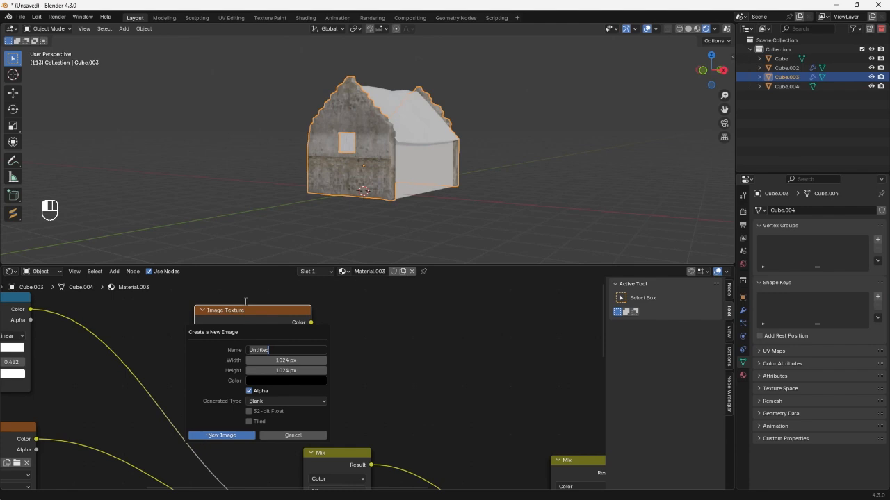
key("Return")
scroll(326, 326, "down", 2)
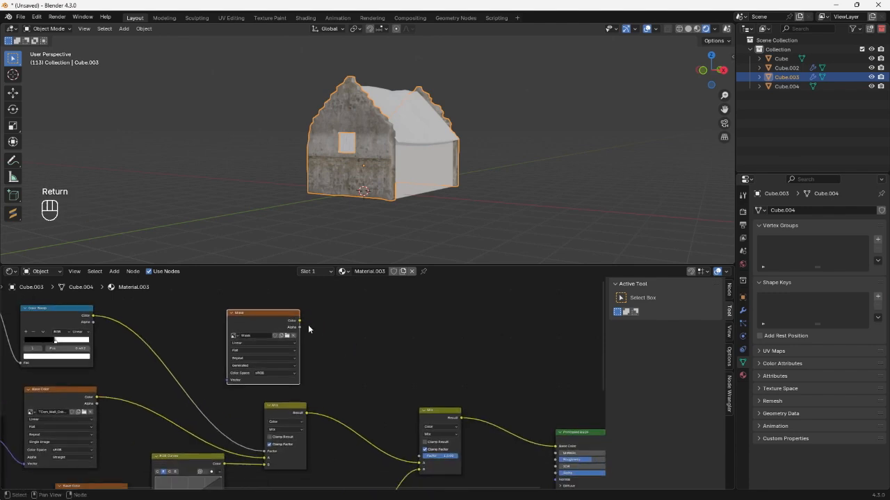
Connect the Mask image's color to the Factor input of the Mix node that blends in the plaster, and tidy the node's placement.
left_click_drag(300, 321, 419, 456)
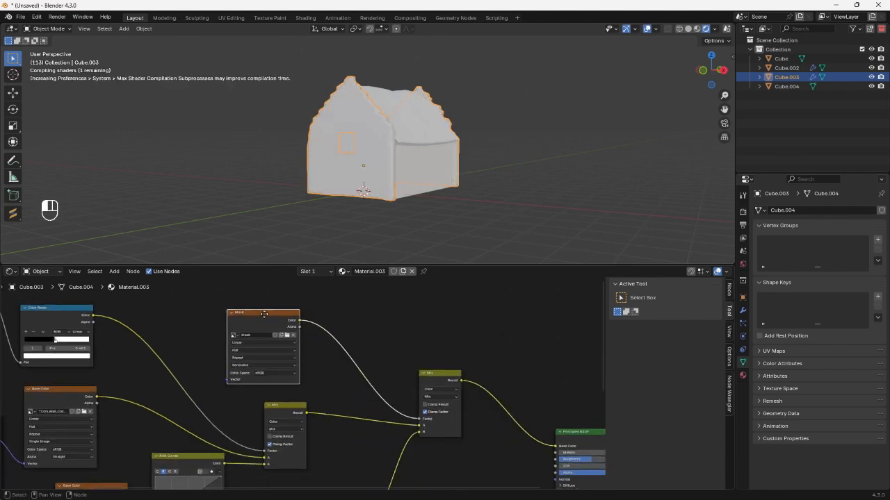
left_click_drag(262, 314, 304, 315)
middle_click_drag(369, 131, 448, 129)
scroll(378, 138, "up", 4)
scroll(372, 147, "down", 2)
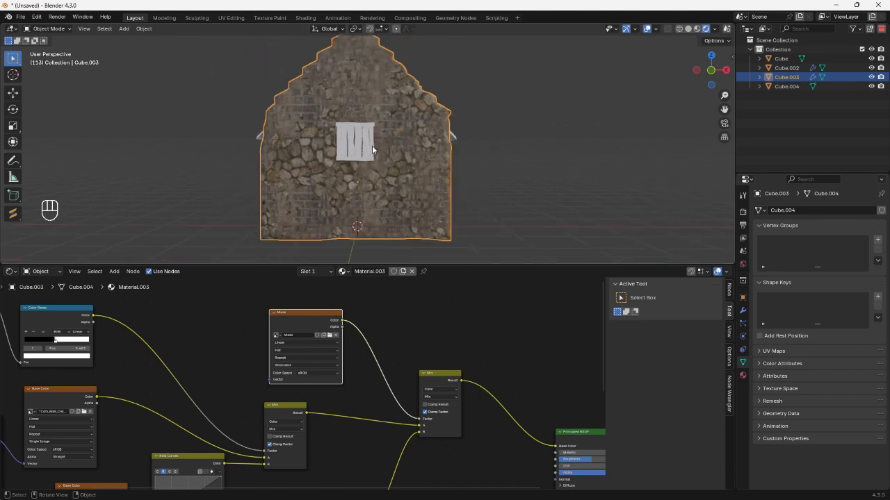
left_click_drag(295, 334, 297, 333)
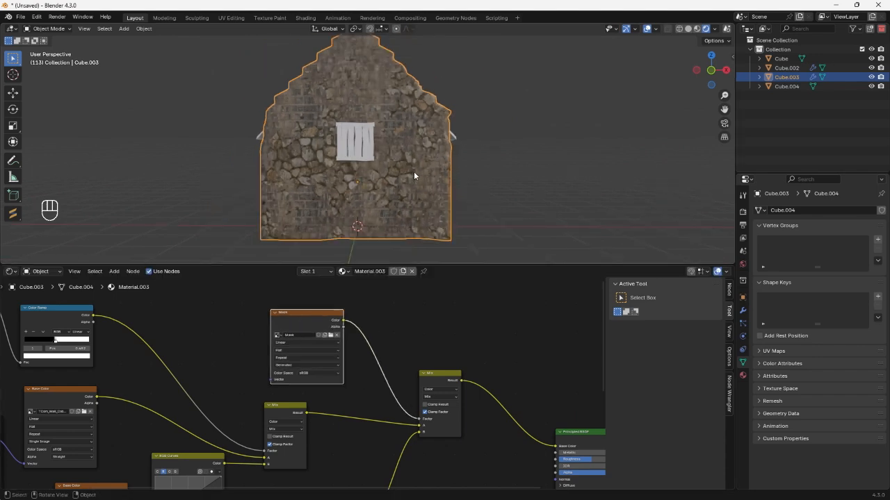
Switch the stone gable wall to Texture Paint mode and set the brush color to full white.
left_click(71, 29)
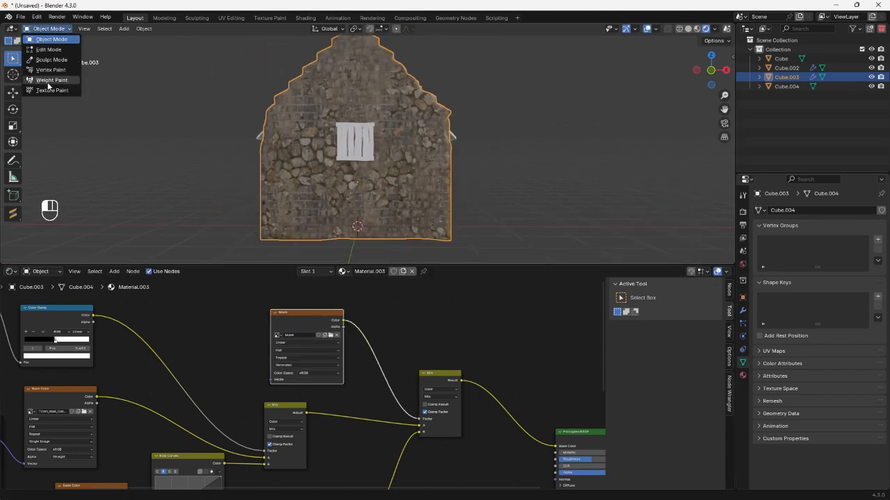
left_click(46, 87)
left_click(80, 42)
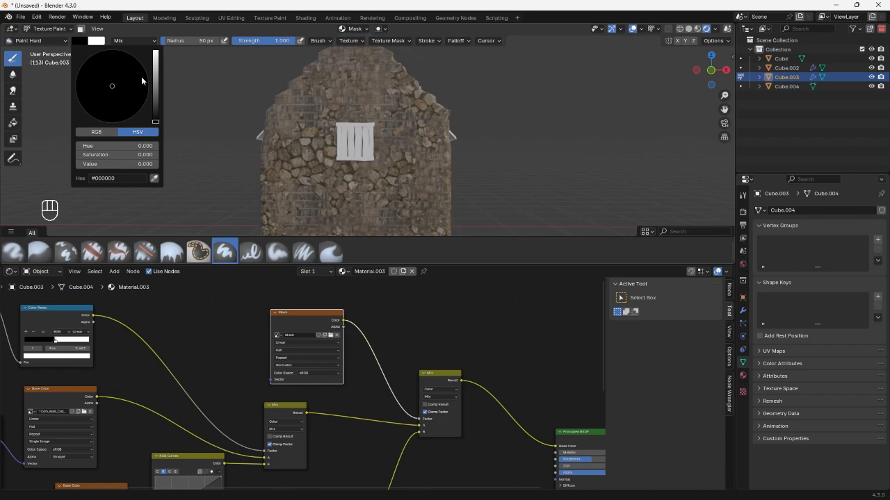
left_click_drag(156, 122, 156, 50)
Paint white strokes on the Mask to reveal an irregular plaster patch on the wall to the right of the window.
scroll(429, 156, "up", 5)
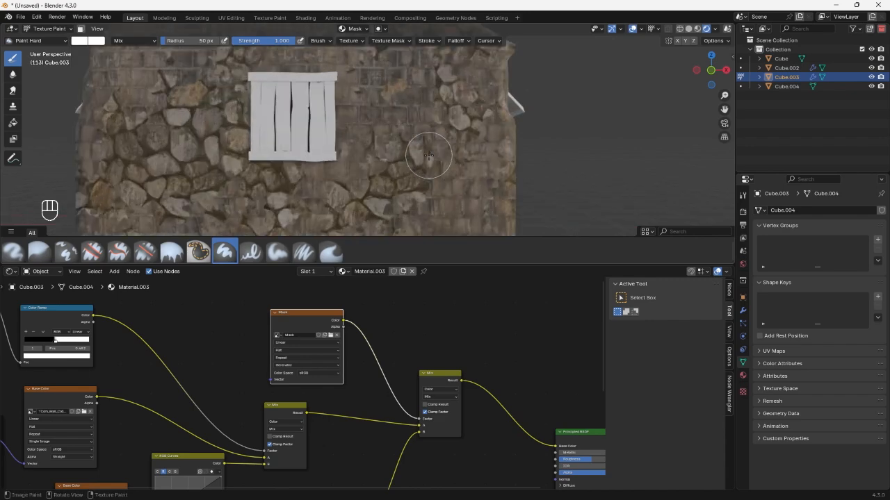
scroll(429, 157, "up", 6)
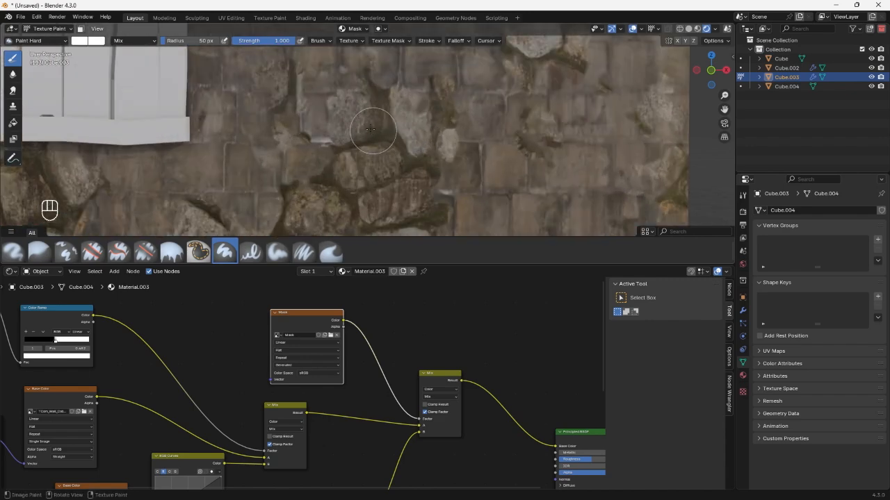
mouse_move(361, 119)
left_mouse_down()
mouse_move(372, 118)
mouse_move(338, 110)
mouse_move(361, 101)
left_mouse_up()
middle_click_drag(361, 101, 323, 169, "shift")
mouse_move(335, 151)
left_mouse_down()
mouse_move(353, 99)
mouse_move(405, 95)
left_mouse_up()
scroll(326, 136, "up", 4)
scroll(358, 139, "down", 4)
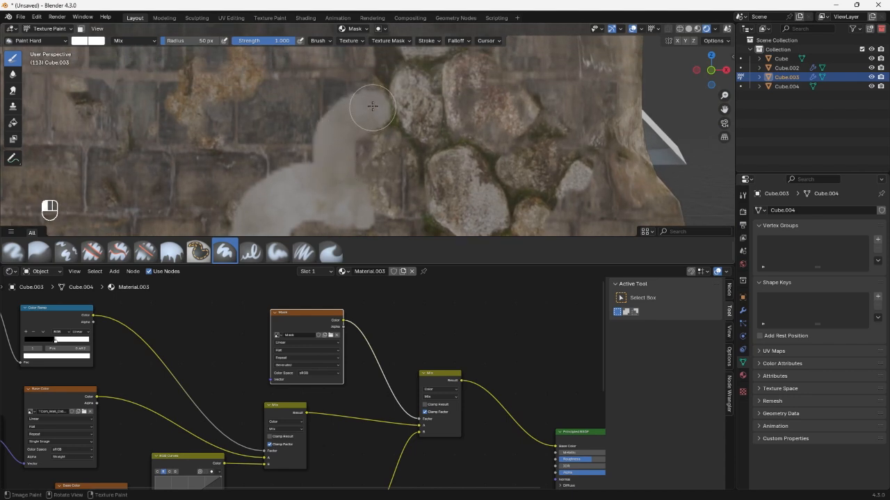
middle_click_drag(368, 74, 362, 171)
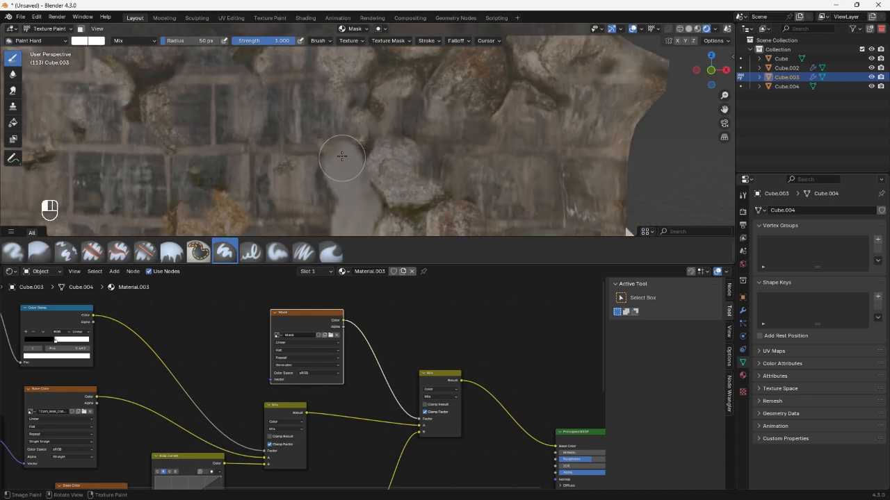
middle_click_drag(368, 143, 344, 166)
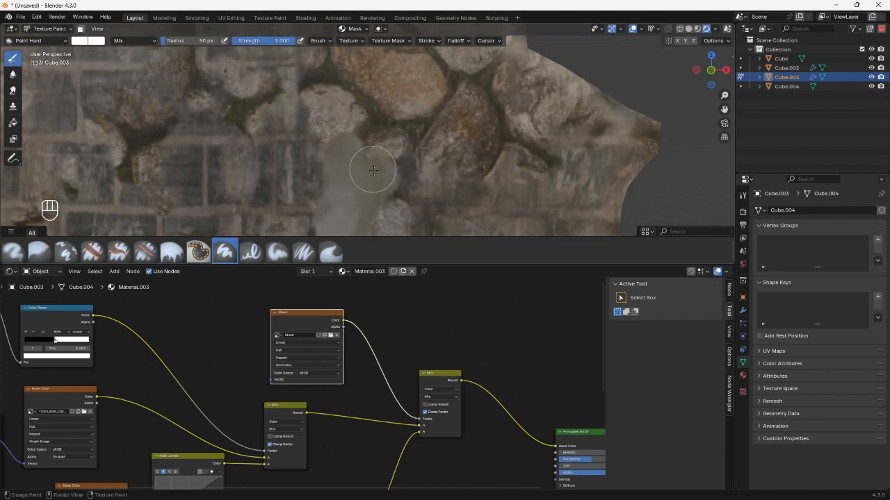
scroll(394, 180, "down", 5)
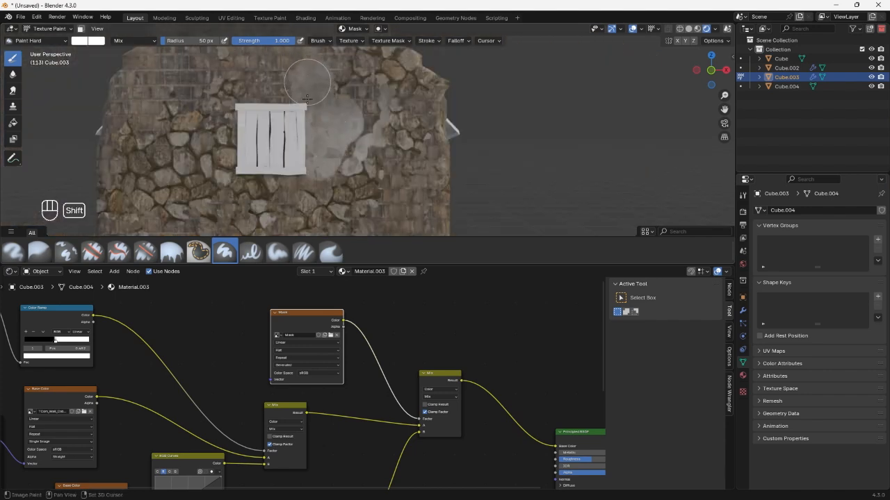
Paint the Mask white above and left of the window, extending the plaster up to the gable's peak.
middle_click_drag(308, 98, 327, 169, "shift")
left_click_drag(280, 169, 292, 83)
scroll(381, 212, "down", 3)
left_click_drag(338, 125, 289, 175)
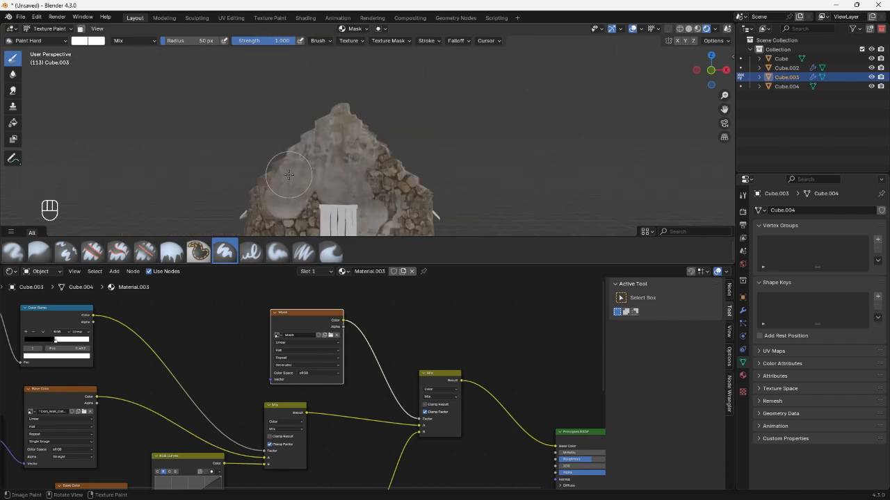
middle_click_drag(303, 174, 343, 100, "shift")
scroll(345, 100, "up", 2)
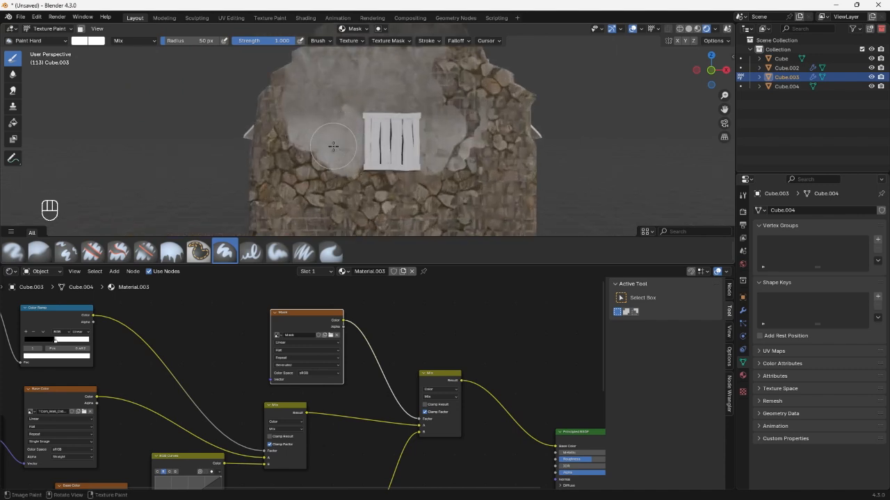
Undo the last brush stroke and paint a ragged plaster edge around the stones to the lower left of the window.
scroll(334, 146, "down", 6)
scroll(337, 143, "up", 4)
middle_click_drag(341, 143, 352, 139, "shift")
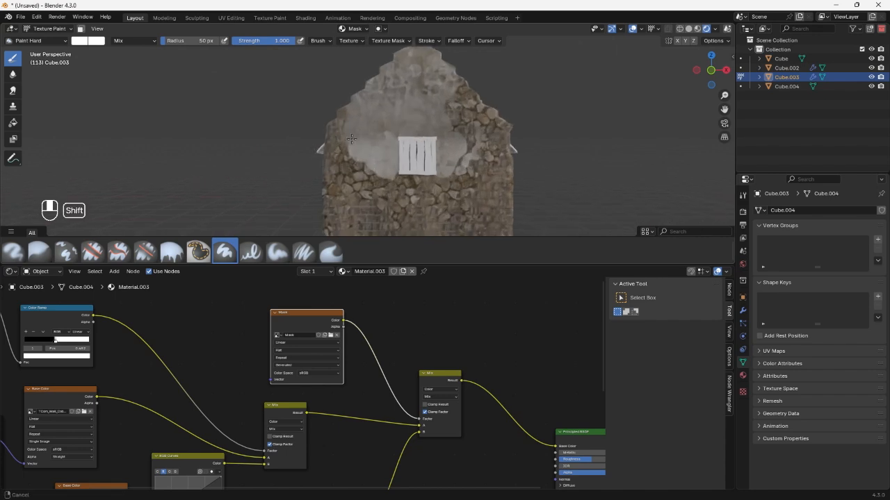
scroll(353, 143, "up", 4)
key("ctrl+z")
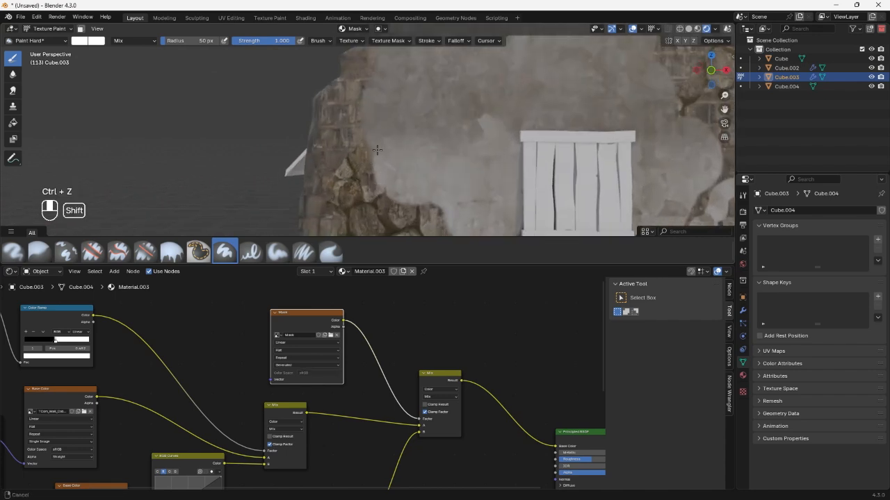
scroll(411, 135, "up", 4)
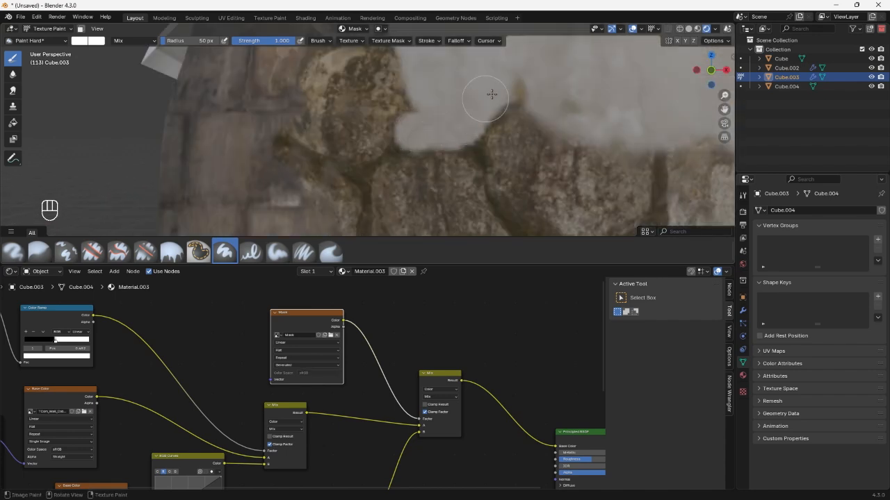
middle_click_drag(513, 85, 226, 70, "shift")
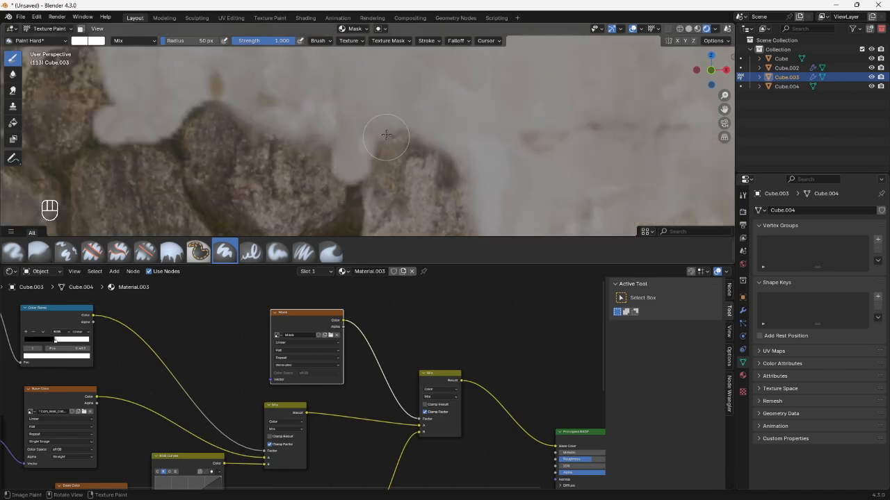
middle_click_drag(365, 144, 263, 110, "shift")
middle_click_drag(339, 157, 143, 164, "shift")
scroll(420, 149, "down", 3)
middle_click_drag(208, 112, 364, 159, "shift")
scroll(365, 160, "up", 3)
Enlarge the 3D viewport and extend the painted plaster along the wall beneath the window.
left_click_drag(383, 266, 383, 391)
scroll(368, 167, "down", 2)
left_click_drag(312, 188, 389, 125)
middle_click_drag(229, 77, 396, 187, "shift")
left_click_drag(397, 187, 379, 264)
middle_click_drag(445, 122, 405, 188, "shift")
scroll(405, 189, "down", 5)
middle_click_drag(626, 198, 383, 192, "shift")
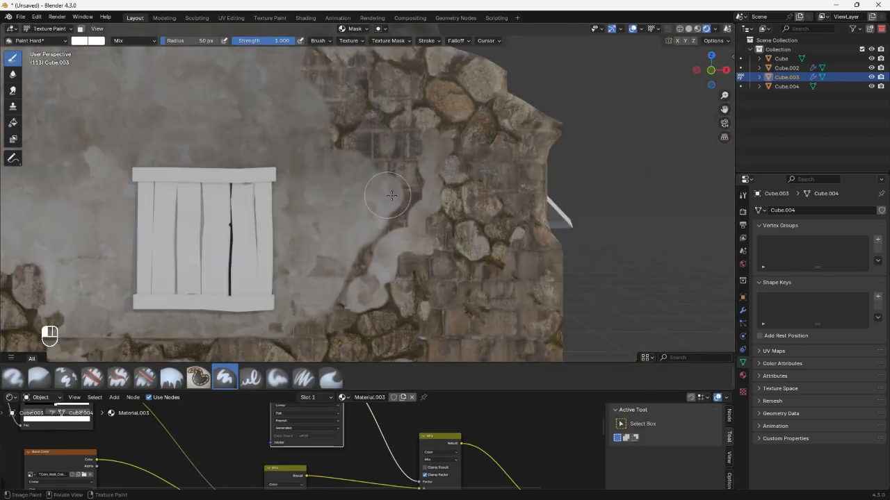
Fill the bare stone gap right of the window with plaster and touch up the patch's outer edges on the Mask.
left_click_drag(383, 193, 403, 264)
middle_click_drag(370, 135, 354, 201, "shift")
left_click_drag(313, 187, 289, 223)
scroll(347, 209, "up", 5)
left_click_drag(369, 181, 202, 90)
scroll(381, 278, "down", 4)
middle_click_drag(188, 83, 292, 229, "shift")
mouse_move(265, 223)
left_mouse_down()
mouse_move(282, 258)
mouse_move(246, 164)
mouse_move(294, 92)
left_mouse_up()
scroll(299, 111, "down", 6)
scroll(306, 230, "up", 6)
middle_click_drag(445, 285, 348, 114, "shift")
left_click_drag(339, 188, 318, 119)
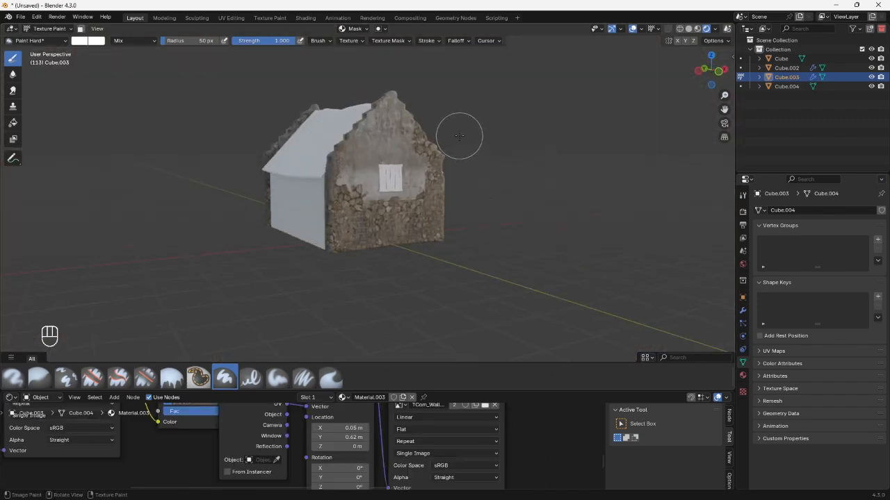
Return to Object Mode and save the painted Mask image from the Image Editor as Mask.png.
middle_click_drag(461, 135, 401, 155)
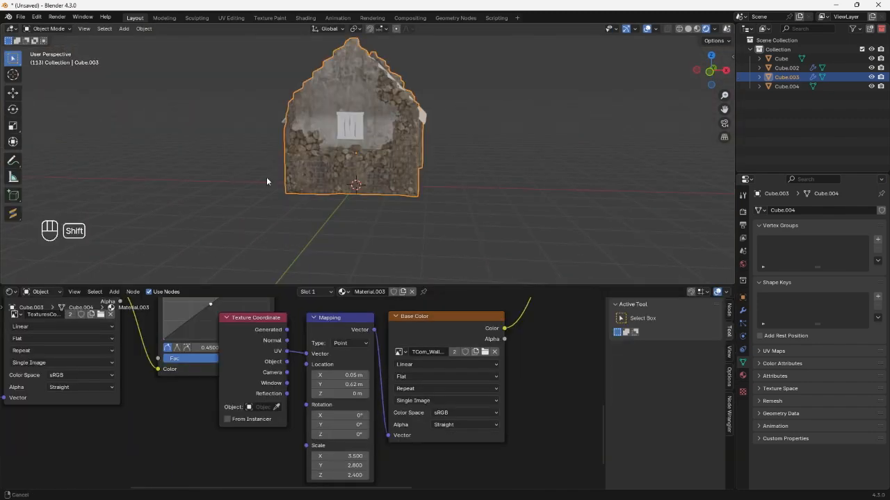
left_click(11, 291)
left_click(49, 336)
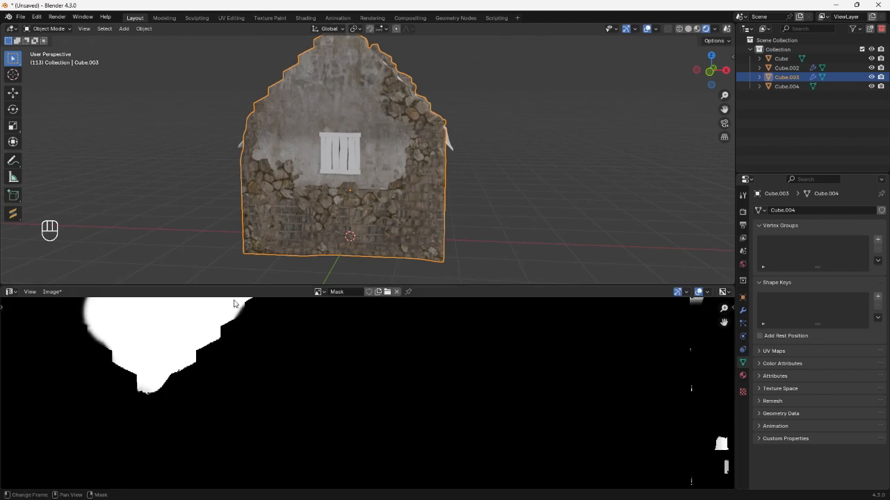
scroll(41, 301, "down", 8)
scroll(41, 301, "up", 2)
left_click(51, 292)
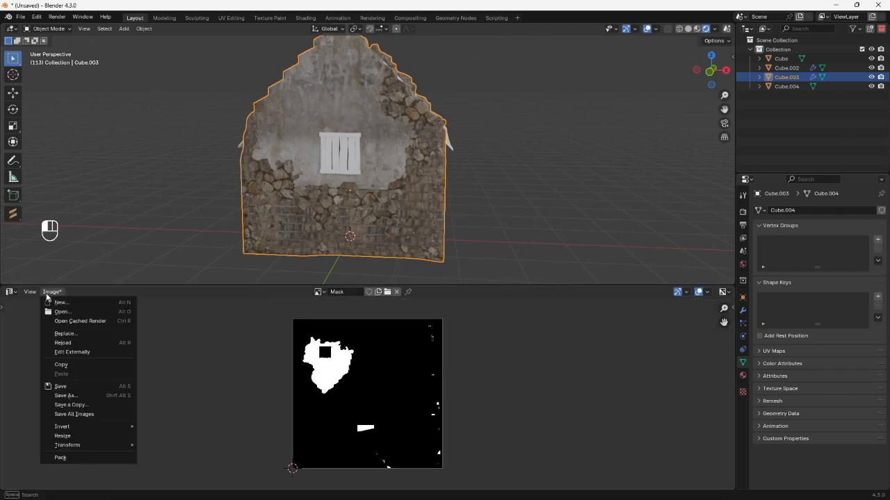
left_click(70, 386)
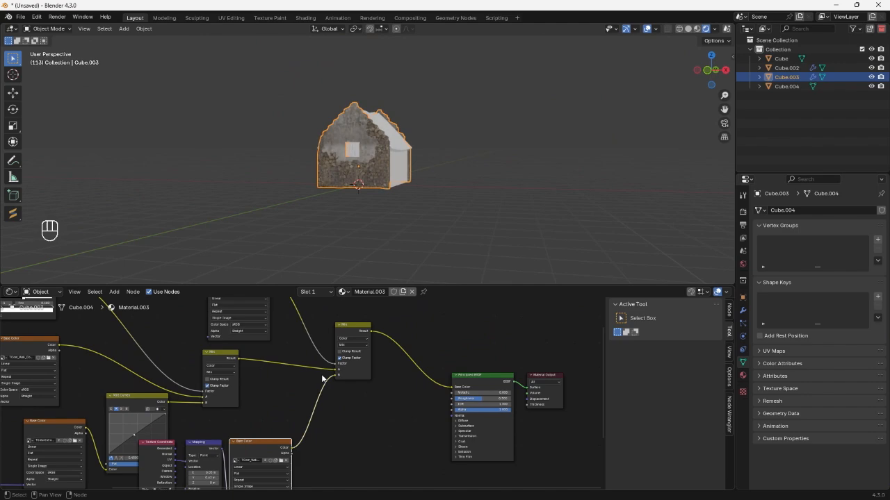
Duplicate the last Mix node before the Principled BSDF and connect a copy of the plaster texture node to its B input.
left_click(342, 331)
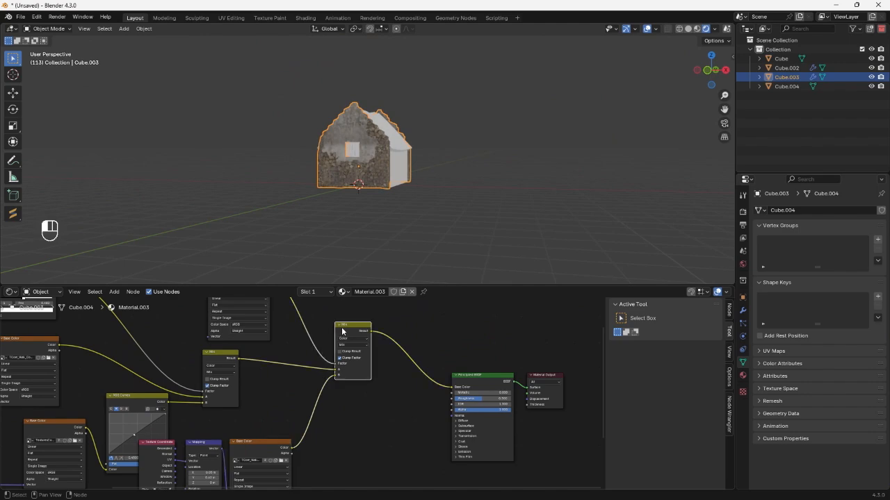
key("shift+d")
left_click(415, 352)
left_click(265, 451)
key("shift+d")
left_click(401, 424)
scroll(401, 424, "up", 4)
middle_click_drag(402, 424, 330, 409)
left_click_drag(308, 416, 335, 373)
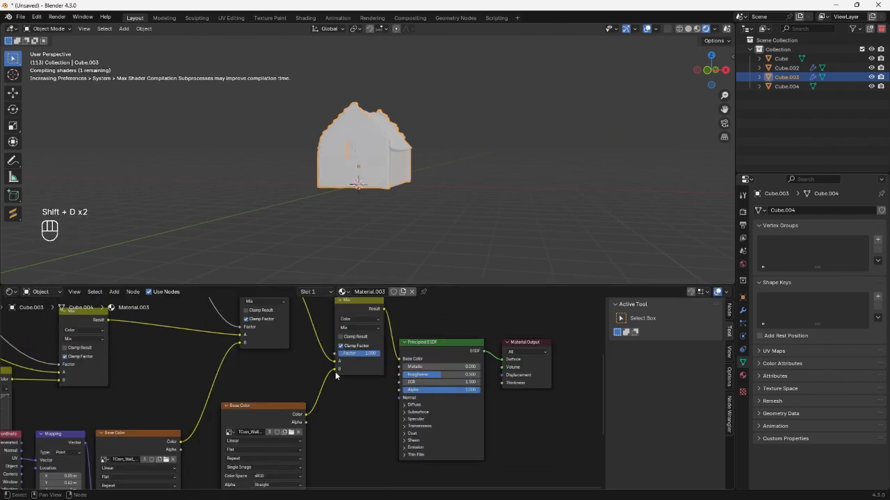
middle_click_drag(300, 419, 308, 383)
Load concrete_dirty_2106_2573_Small.jpg from the ConcreteNew folder into the duplicated texture node.
scroll(300, 397, "up", 3)
left_click(299, 396)
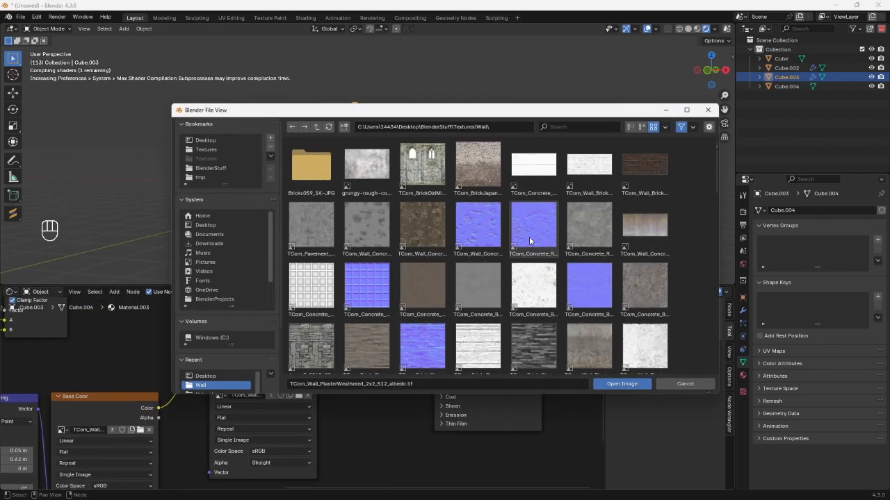
scroll(531, 242, "down", 2)
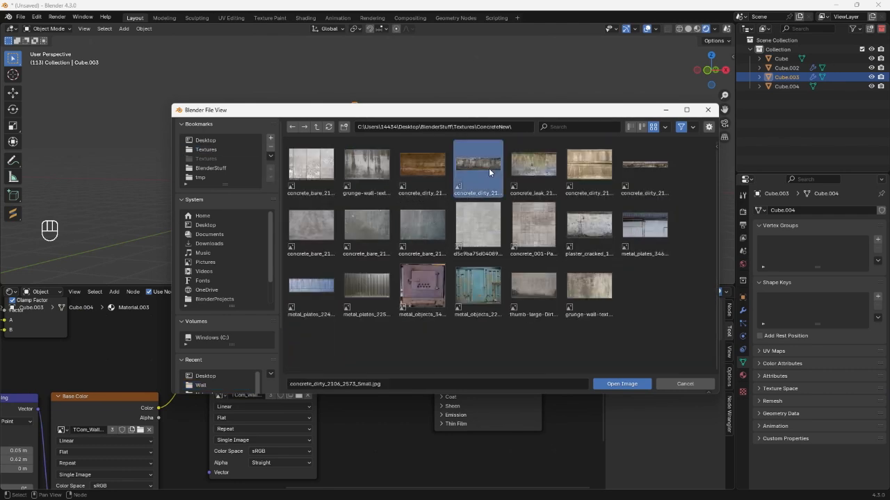
double_click(473, 166)
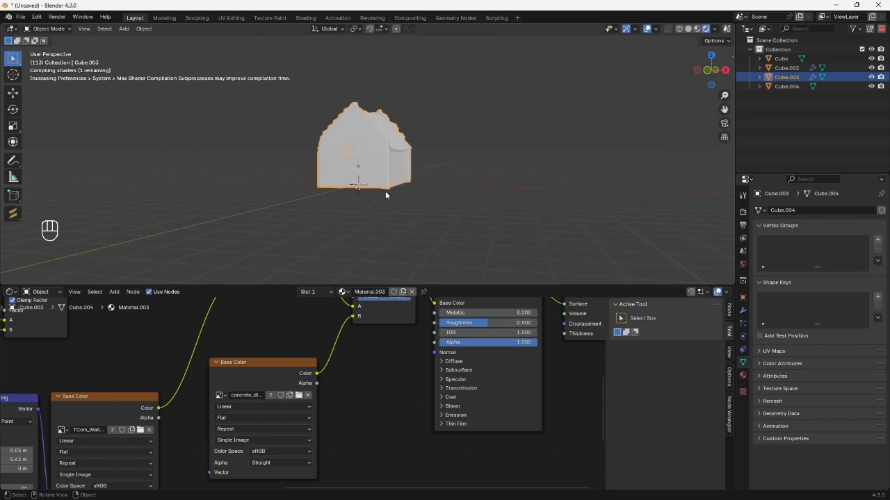
Add Texture Coordinate and Mapping nodes to the dirty concrete texture, using Object coordinates and Box projection.
middle_click_drag(385, 192, 367, 200)
scroll(367, 200, "up", 4)
middle_click_drag(305, 395, 336, 383)
left_click_drag(311, 363, 367, 401)
key("ctrl+t")
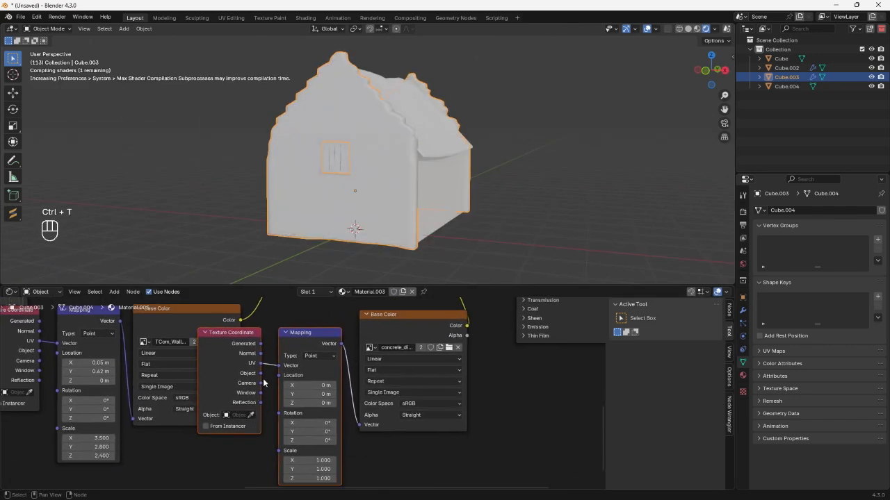
left_click_drag(261, 374, 274, 368)
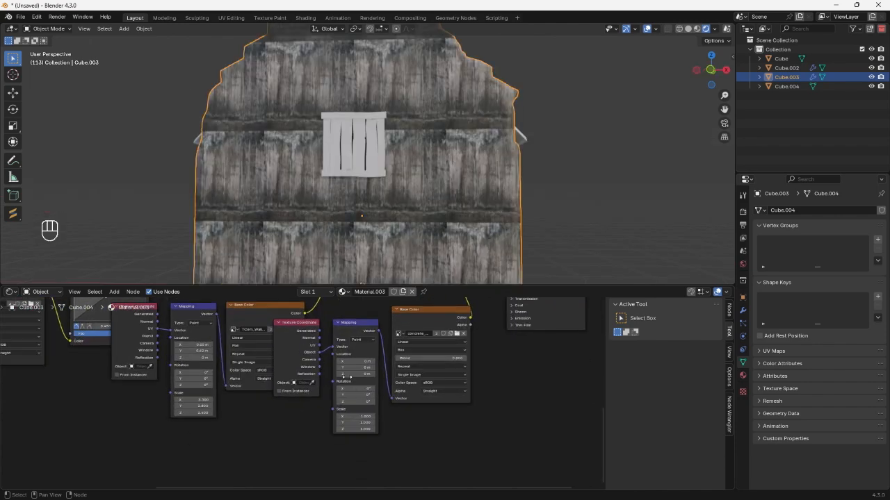
Set the dirty concrete's mapping scale to X 0.270, Y 0.180, Z 0.220 and its Z location to 0.28 m.
left_click_drag(360, 422, 359, 418)
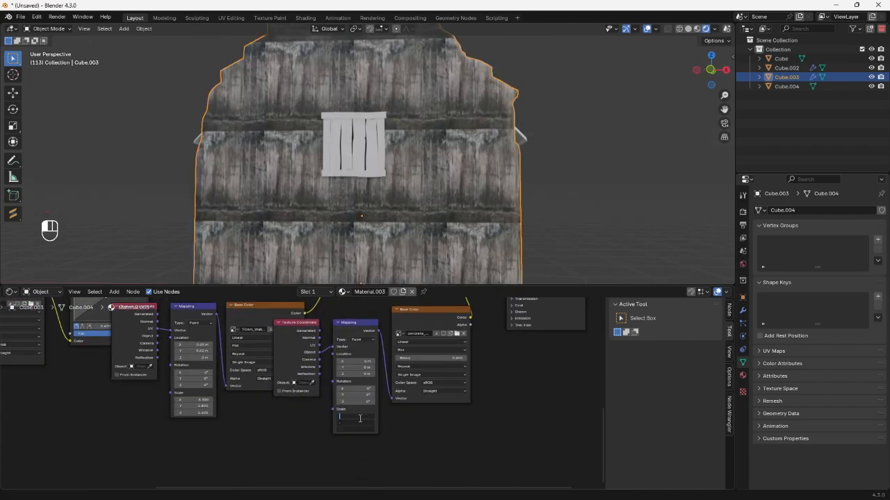
type("0.5")
key("Return")
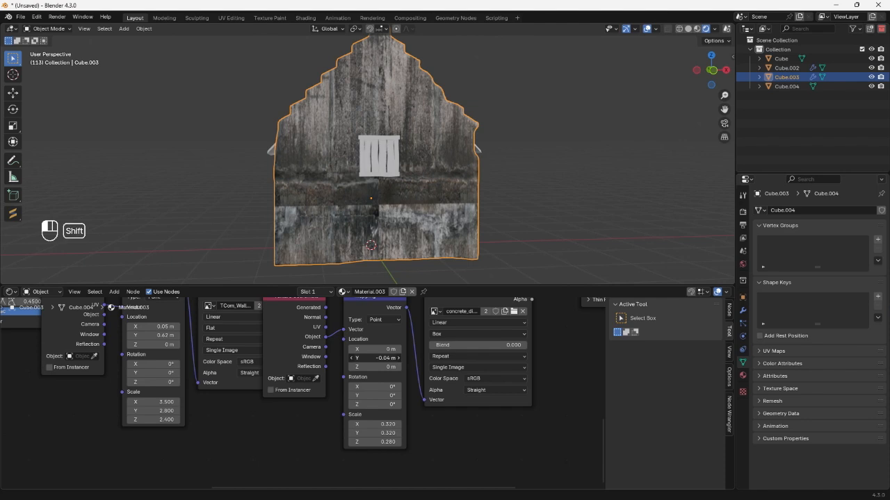
left_click_drag(376, 358, 397, 366, "shift")
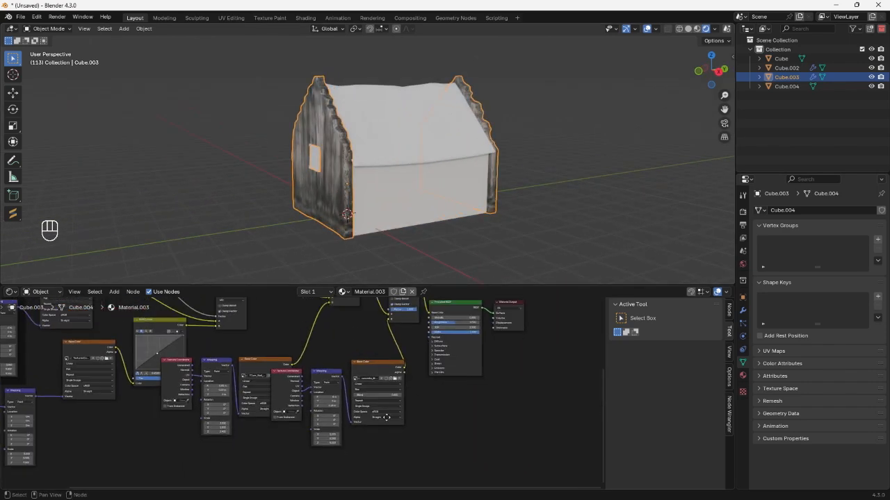
Add a Color Ramp fed by the dirty concrete's color and connect its output to the final Mix node's Factor.
scroll(387, 417, "up", 3)
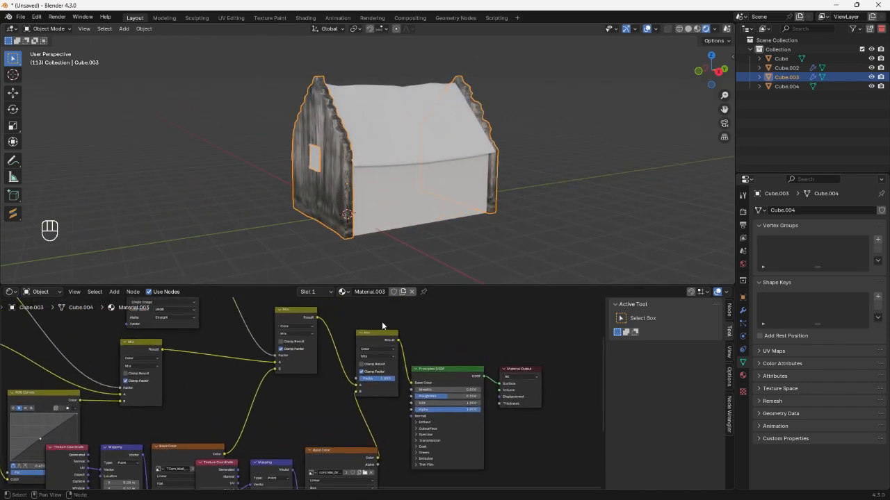
left_click_drag(379, 334, 544, 369)
middle_click_drag(351, 372, 361, 326)
key("shift+a")
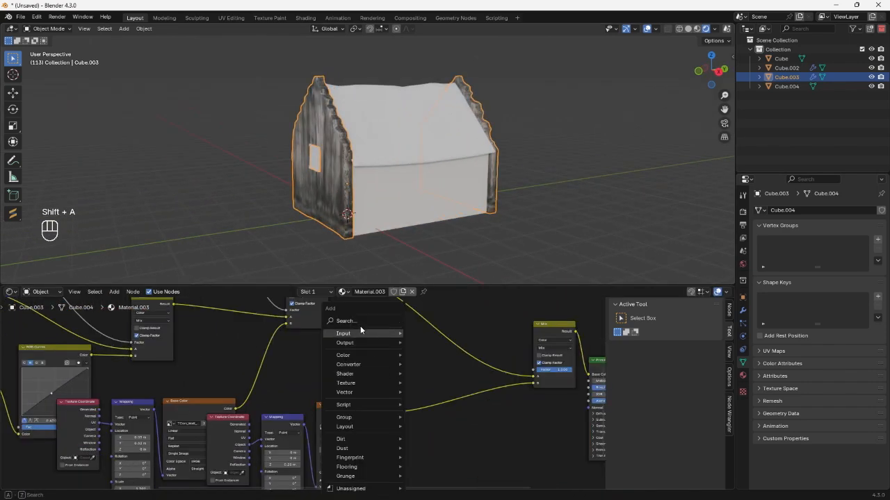
left_click(357, 321)
left_click(347, 326)
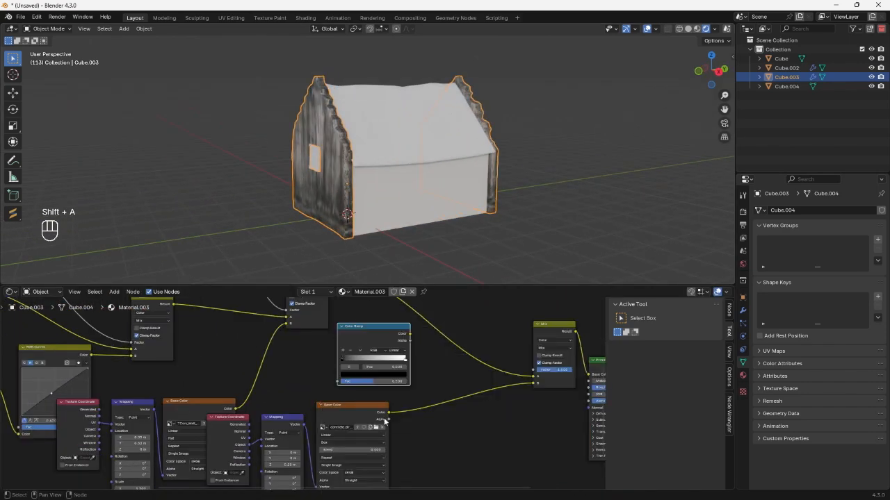
left_click(385, 411)
left_click_drag(386, 411, 337, 381)
middle_click_drag(337, 382, 287, 414)
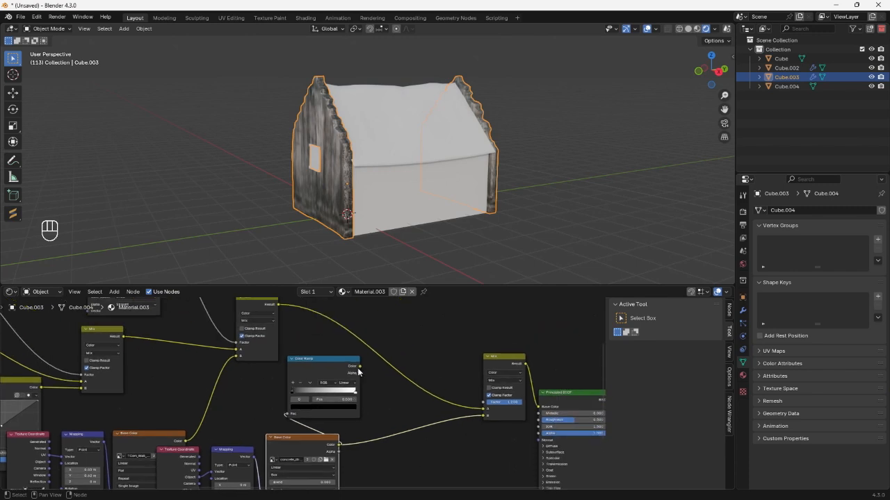
left_click(331, 366)
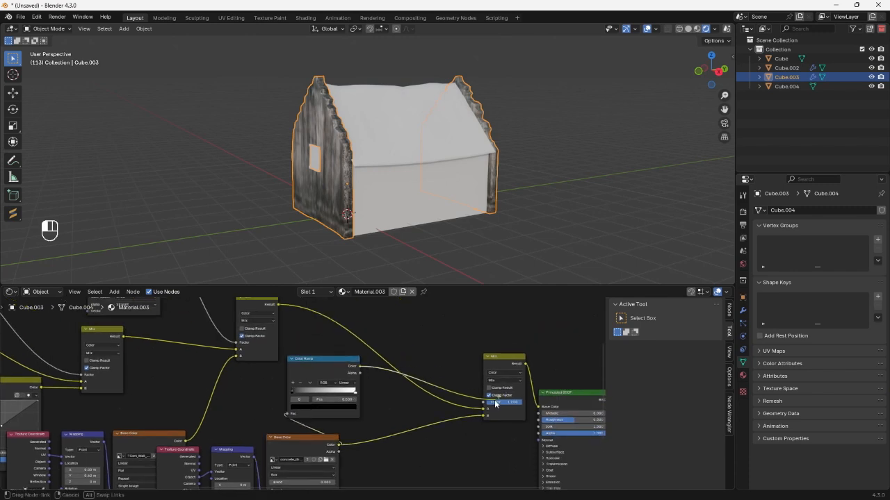
left_click_drag(495, 403, 487, 401)
Move the new Color Ramp's white stop to position 0.250.
scroll(345, 393, "up", 5)
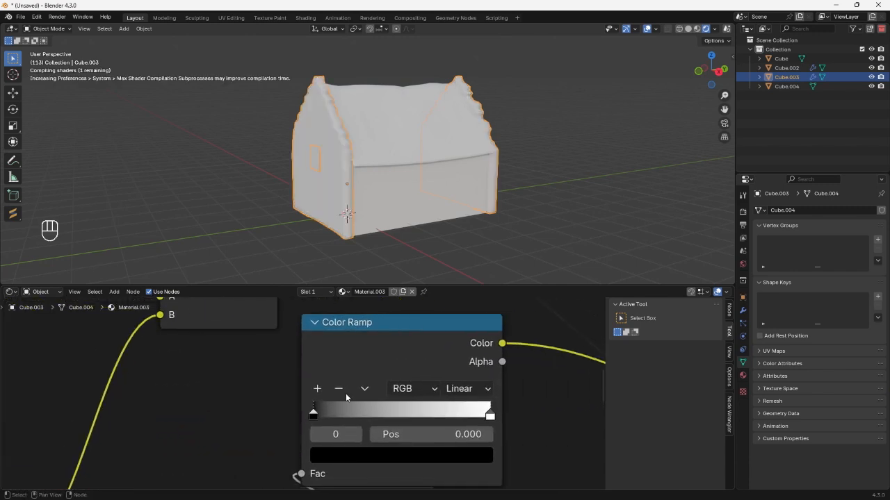
scroll(346, 393, "down", 1)
left_click_drag(462, 432, 349, 431)
middle_click_drag(385, 166, 456, 148)
scroll(452, 157, "up", 3)
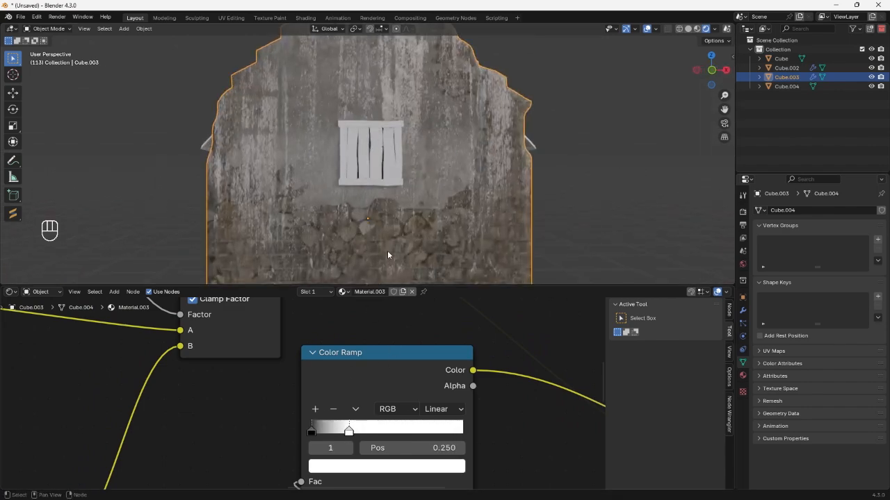
Flip the dirty concrete's Color Ramp and set its black stop to position 0.095 and its white stop to 0.005.
scroll(393, 174, "down", 1)
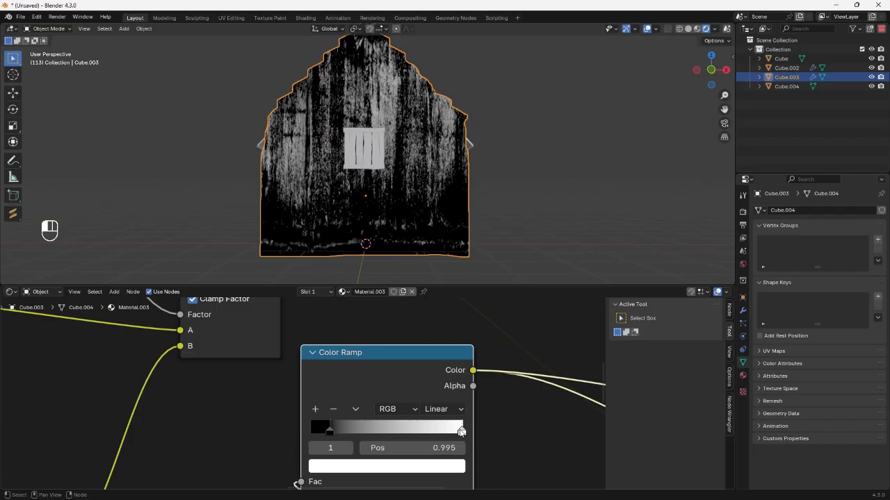
left_click_drag(461, 432, 416, 426)
scroll(422, 399, "down", 2)
scroll(422, 399, "down", 2)
middle_click_drag(485, 395, 261, 407)
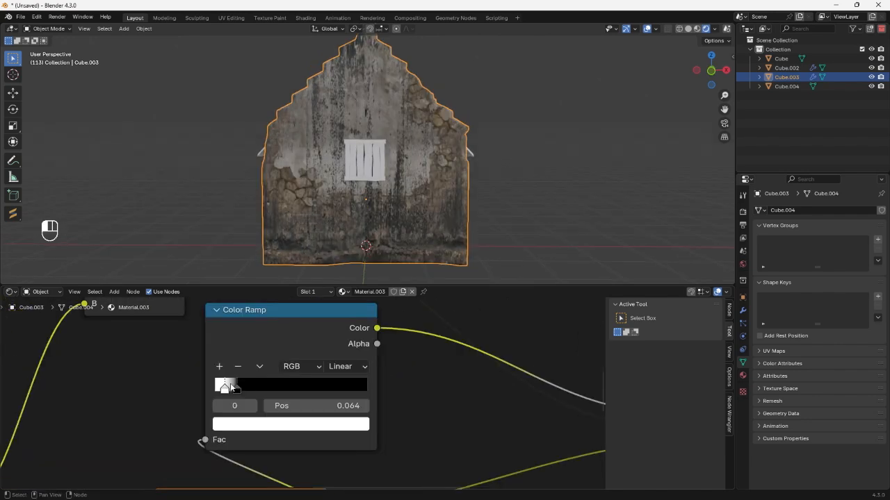
left_click(236, 385)
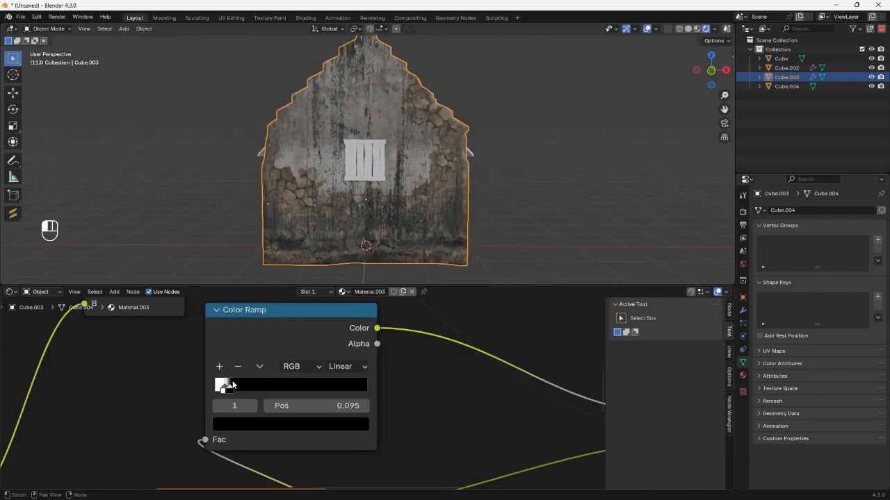
left_click_drag(222, 387, 213, 387)
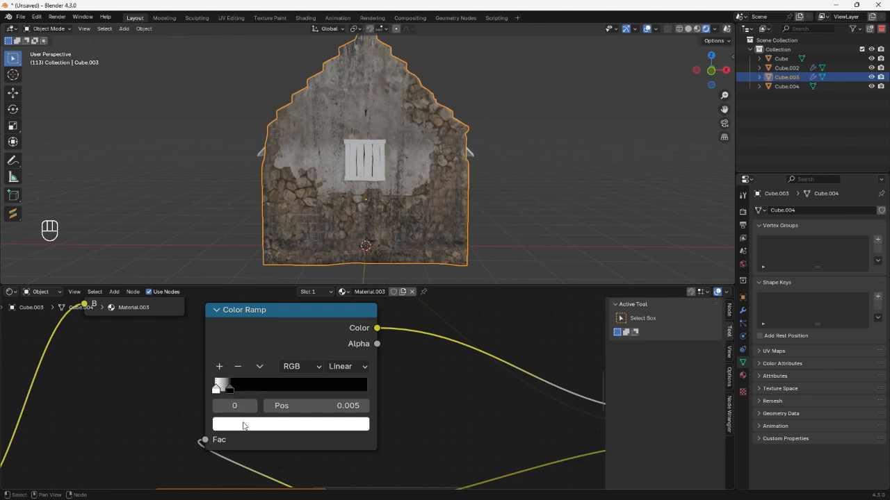
Darken the Color Ramp's white stop to grey to weaken the grime overlay.
left_click(243, 426)
left_click(342, 230)
mouse_move(343, 232)
left_mouse_down()
mouse_move(344, 207)
mouse_move(343, 218)
left_mouse_up()
Compare the gable wall with and without grime by previewing the plaster Mix and the final Mix nodes.
middle_click_drag(550, 177, 486, 180)
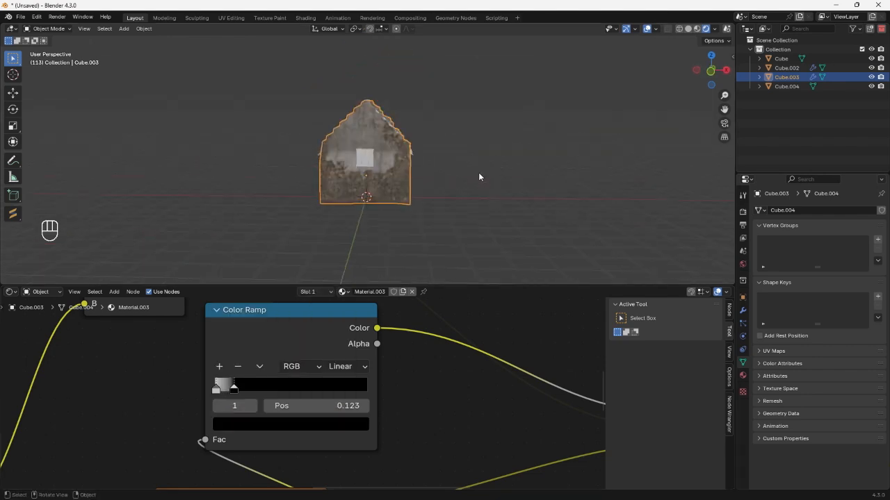
scroll(478, 173, "up", 8)
middle_click_drag(491, 174, 486, 180)
scroll(441, 259, "down", 5)
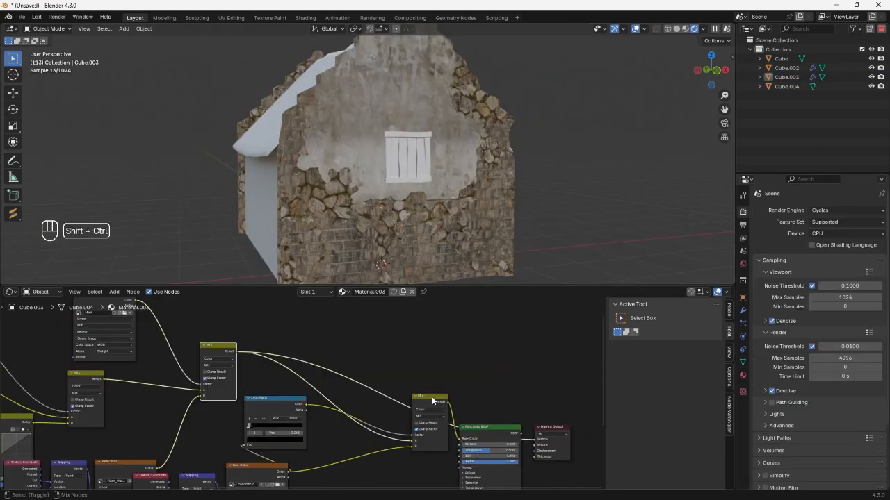
right_click_drag(219, 348, 434, 403, "ctrl+shift")
scroll(408, 132, "down", 3)
middle_click_drag(408, 132, 365, 150)
Select every node except the Principled BSDF and Material Output, and move the group away from the shader to make room.
key("Home")
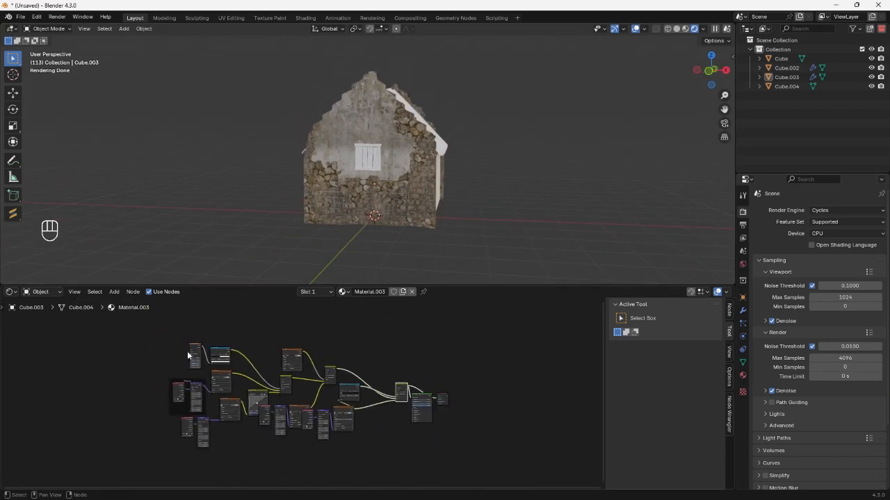
left_click_drag(137, 334, 401, 453)
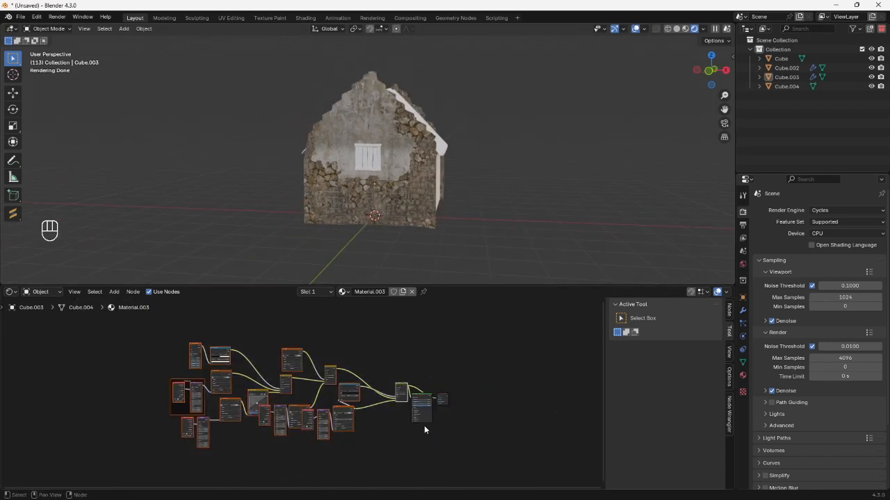
scroll(421, 395, "up", 2)
left_click(406, 393, "ctrl+shift")
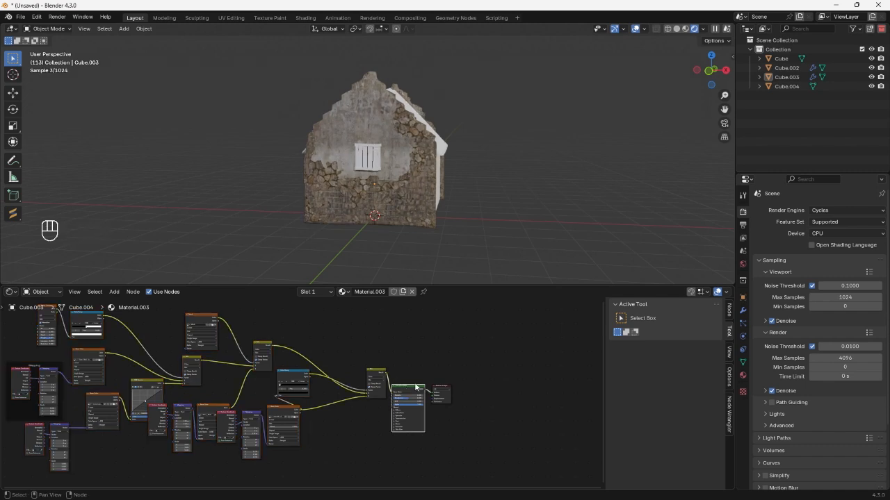
key("Home")
left_click_drag(133, 316, 497, 448)
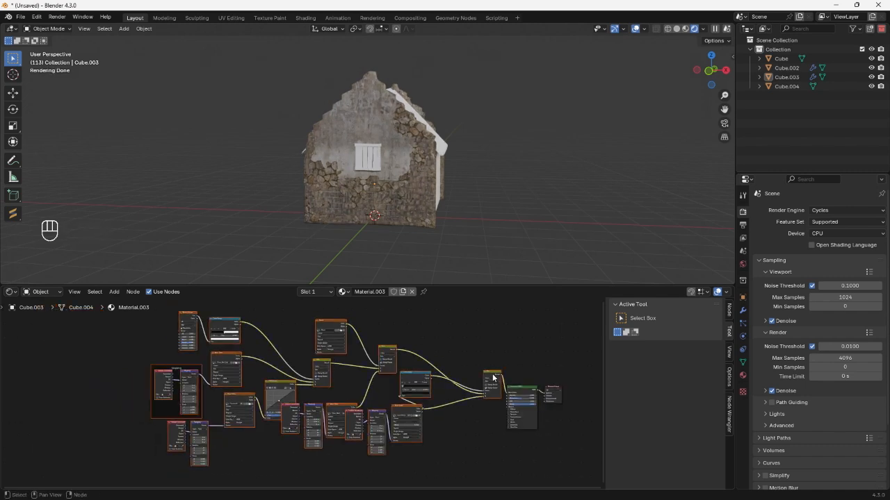
left_click_drag(493, 376, 360, 358)
scroll(404, 383, "down", 4)
Duplicate the selected texture, mapping and mix nodes and place the copy below the originals.
middle_click_drag(380, 451, 390, 410)
key("shift+d")
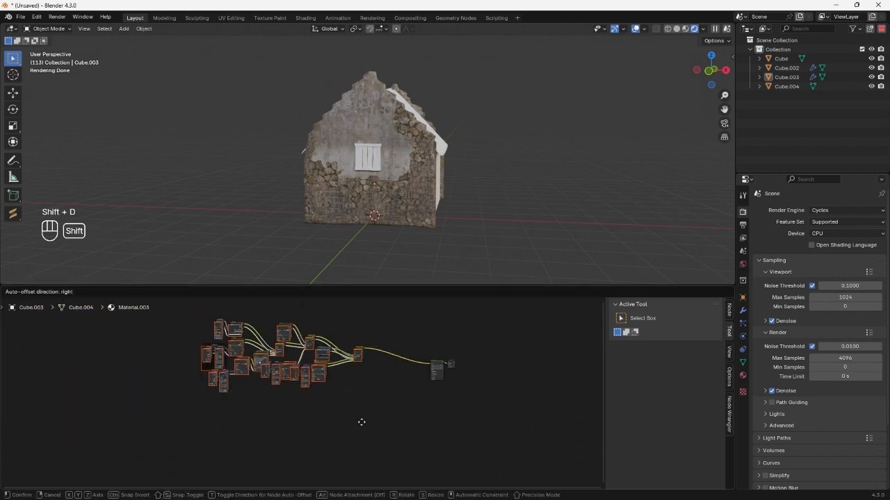
scroll(330, 428, "up", 4)
scroll(329, 427, "down", 6)
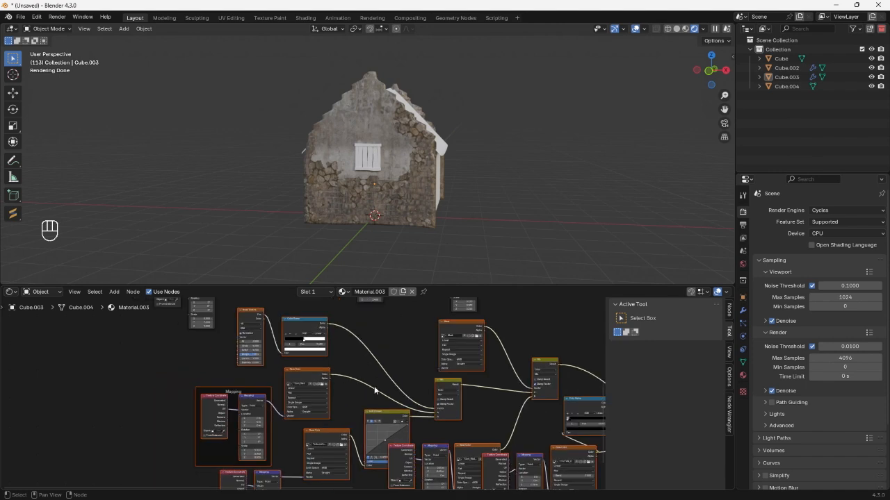
Delete the Noise Texture and its Color Ramp from the duplicated node group.
left_click(358, 384)
scroll(279, 372, "up", 4)
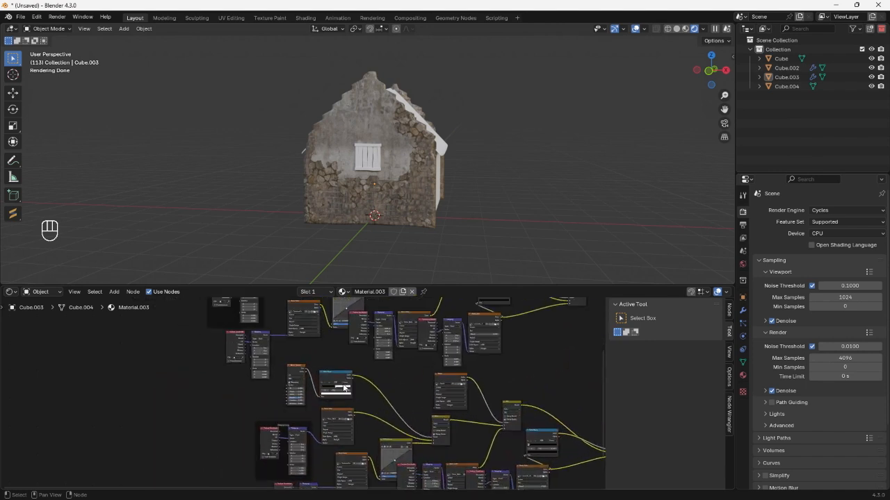
left_click_drag(273, 367, 333, 384)
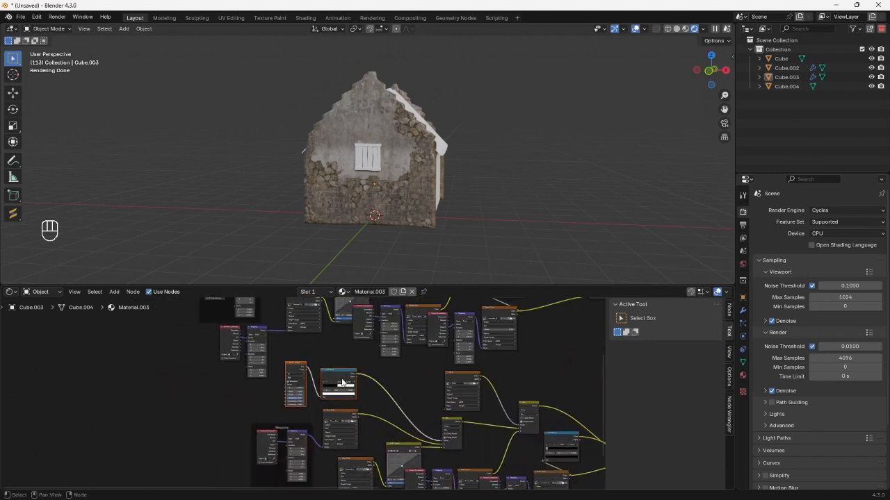
key("x")
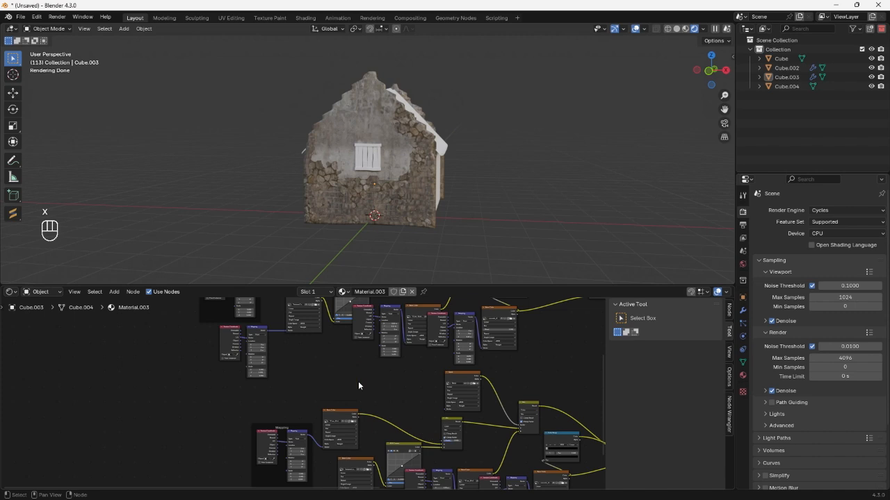
Connect the original noise Color Ramp's color to the Factor of the duplicated stone Mix node.
scroll(359, 386, "down", 1)
middle_click_drag(359, 386, 338, 443)
scroll(303, 341, "down", 2)
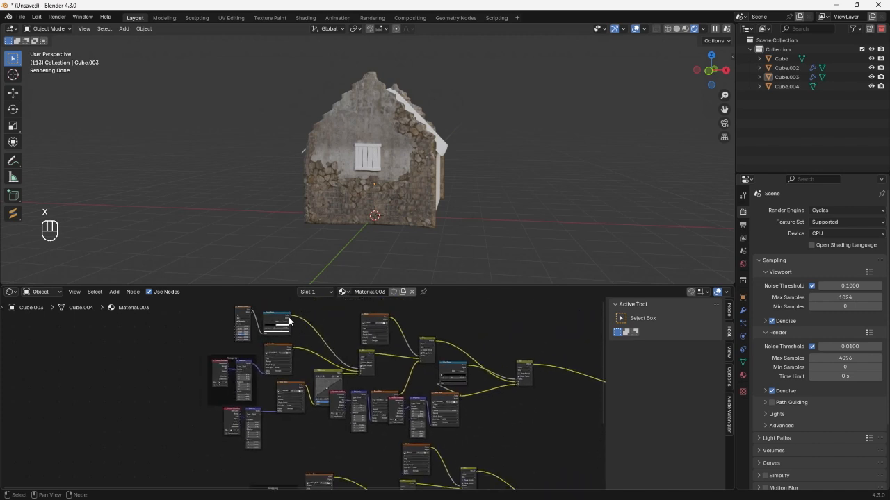
left_click_drag(291, 318, 404, 467)
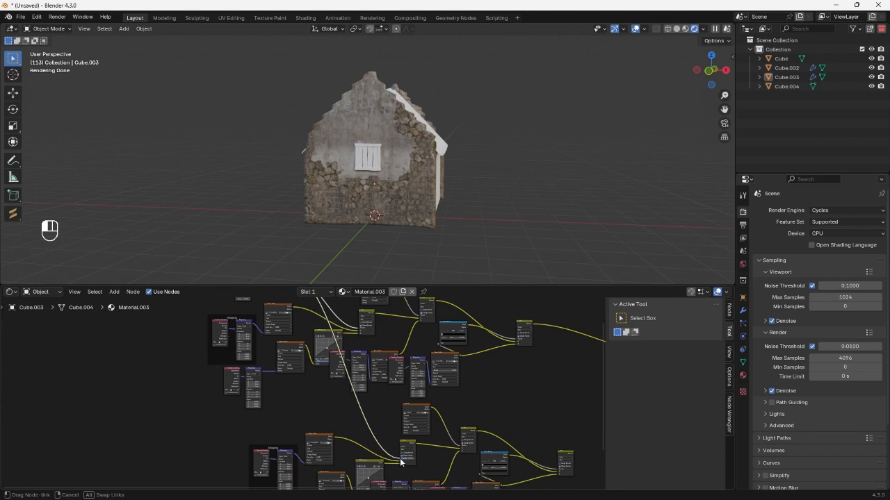
scroll(417, 333, "down", 2)
Connect the original Mask image's color to the Factor of the duplicated plaster Mix node.
middle_click_drag(417, 326, 363, 353)
scroll(362, 353, "down", 2)
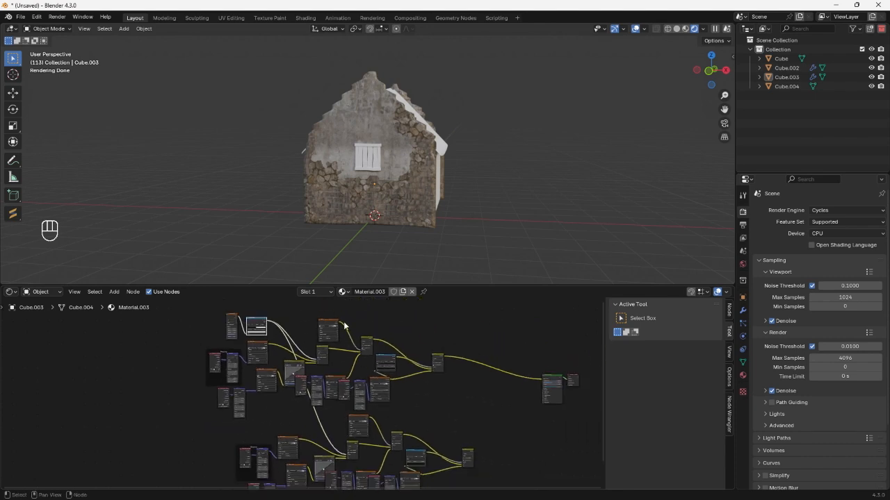
left_click_drag(336, 326, 391, 447)
middle_click_drag(391, 447, 292, 383)
Delete the duplicated final Mix node, grime Color Ramp and dirty concrete image texture.
scroll(345, 405, "up", 2)
scroll(296, 386, "up", 5)
left_click_drag(371, 358, 442, 433)
middle_click_drag(324, 418, 412, 397)
key("x")
left_click_drag(439, 359, 366, 444)
key("x")
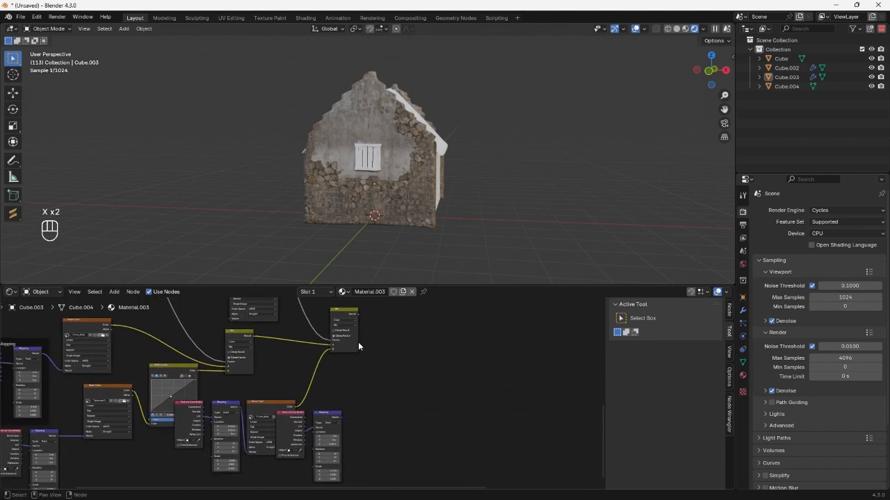
Delete the duplicated dirty concrete's Texture Coordinate and Mapping nodes and move the plaster image clear of its Mapping node.
left_click_drag(332, 413, 370, 386)
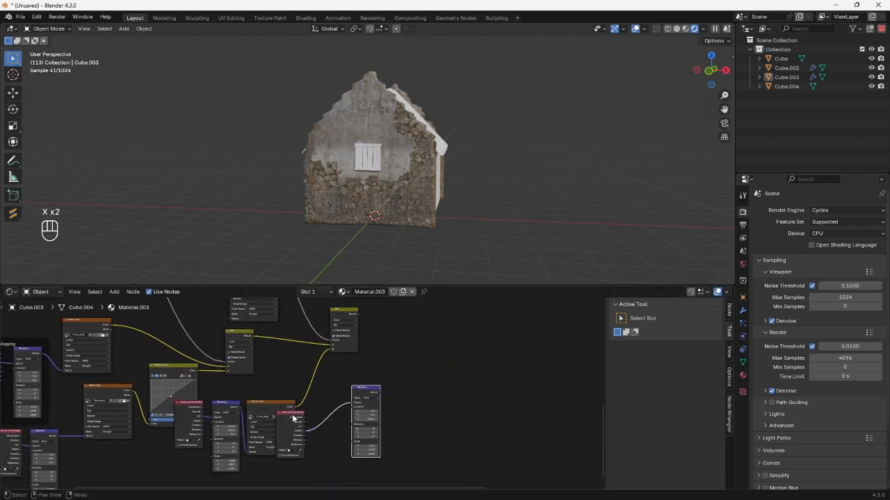
left_click_drag(296, 416, 327, 417)
left_click_drag(366, 389, 405, 383)
left_click_drag(313, 372, 469, 466)
key("x")
middle_click_drag(299, 438, 367, 418)
Replace the duplicated stone images with TexturesCom_Wall_Stone5_5x2.5_1K_normal.tif and TCom_Wall_Cobblestone1_3x3_1K_height.tif.
scroll(367, 419, "up", 8)
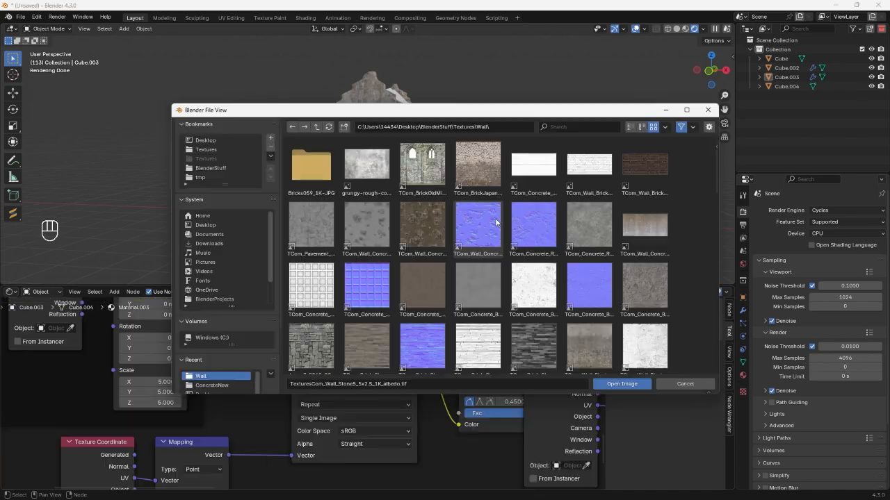
scroll(496, 223, "down", 2)
scroll(495, 222, "down", 4)
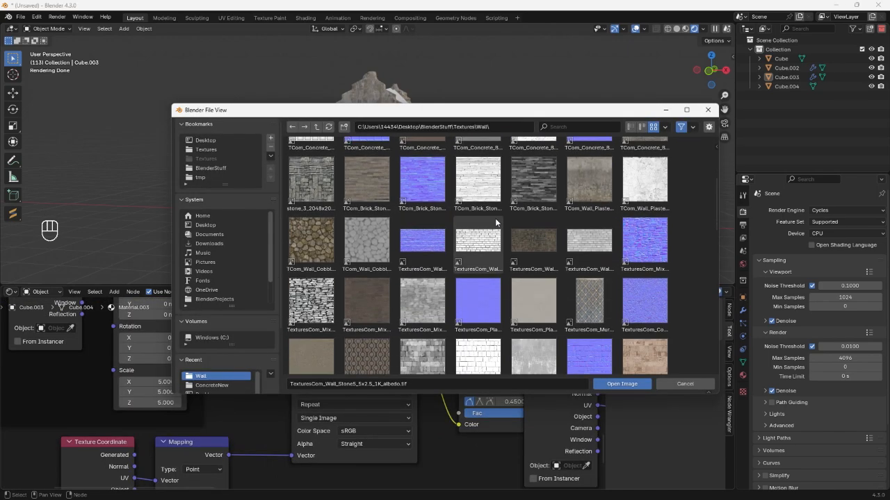
left_click(405, 244)
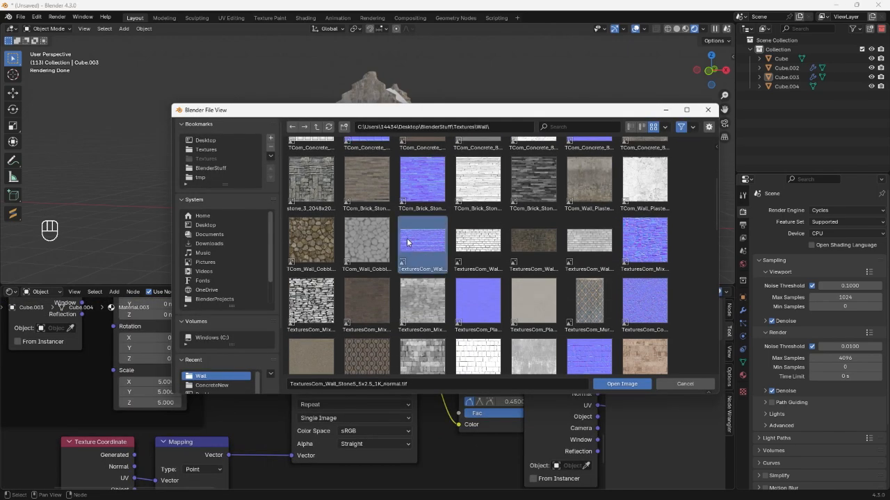
scroll(417, 247, "up", 1)
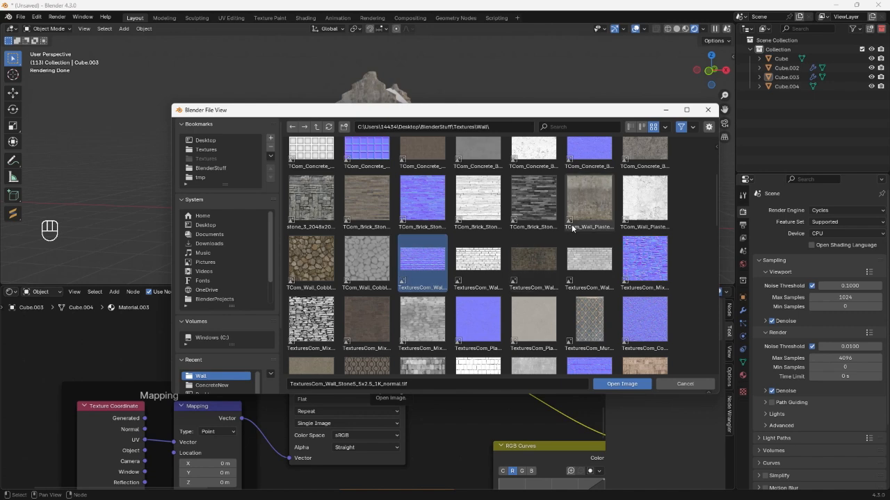
double_click(374, 262)
scroll(415, 393, "down", 3)
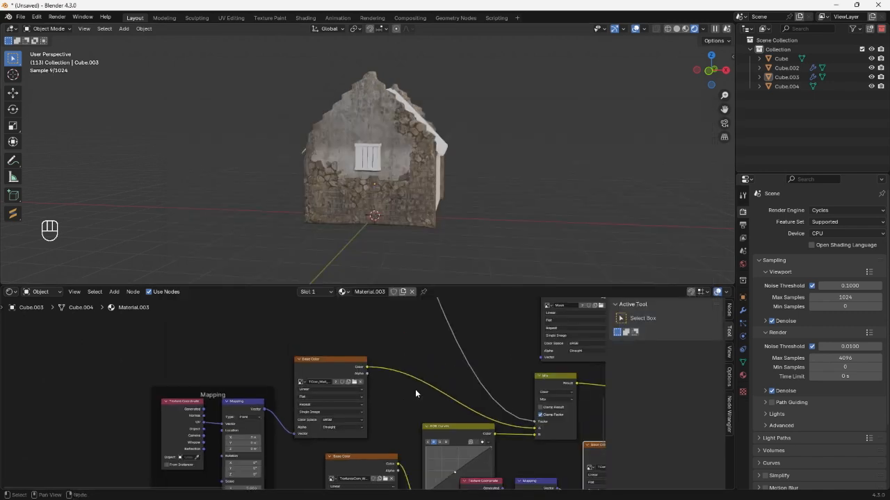
Add a Bump node beside the duplicated plaster Mix node.
scroll(415, 391, "down", 10)
scroll(456, 379, "up", 5)
middle_click_drag(456, 379, 239, 370)
scroll(452, 368, "up", 4)
scroll(363, 379, "up", 2)
key("shift+a")
left_click(260, 316)
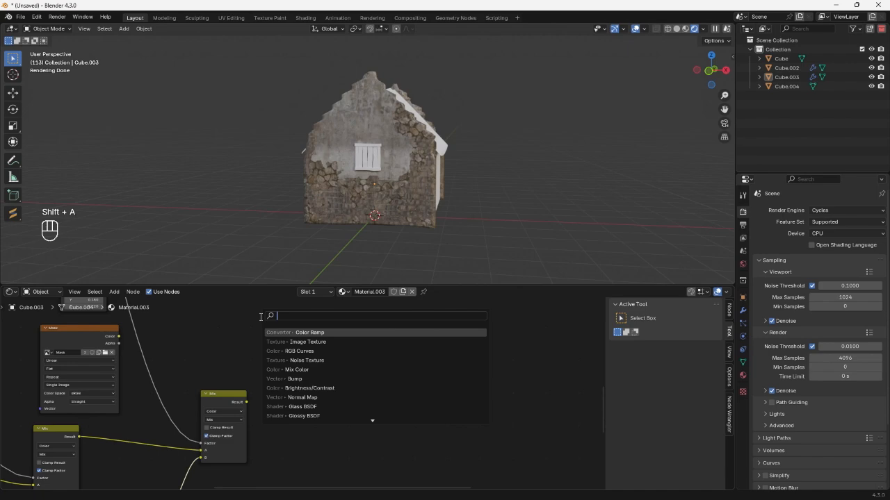
type("bum")
left_click(292, 333)
left_click(369, 374)
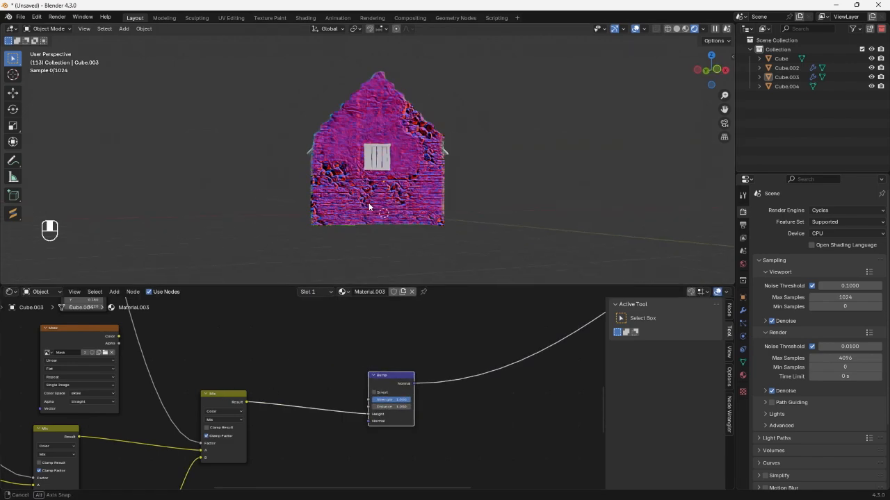
Connect the Bump node's Normal output to the Principled BSDF's Normal input and preview the full shader on the house.
scroll(379, 199, "up", 2)
middle_click_drag(368, 202, 437, 200)
scroll(378, 199, "up", 2)
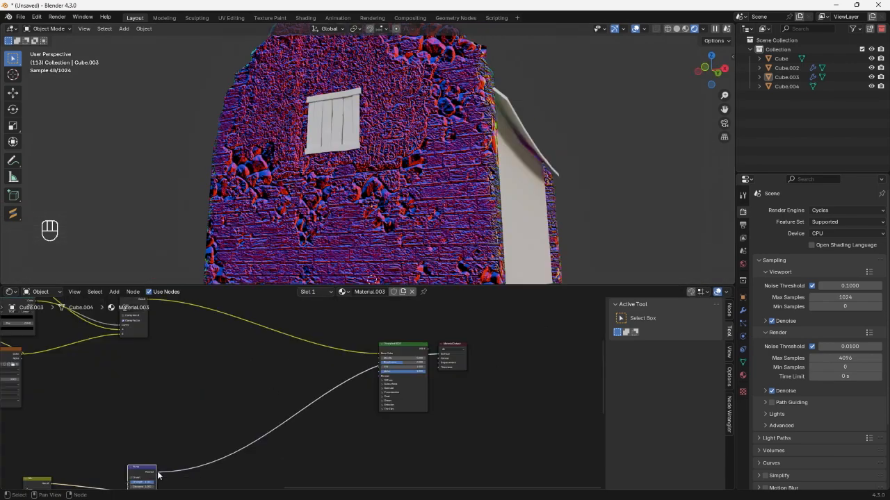
left_click_drag(158, 472, 289, 440)
left_click_drag(374, 379, 379, 376)
key("shift+c")
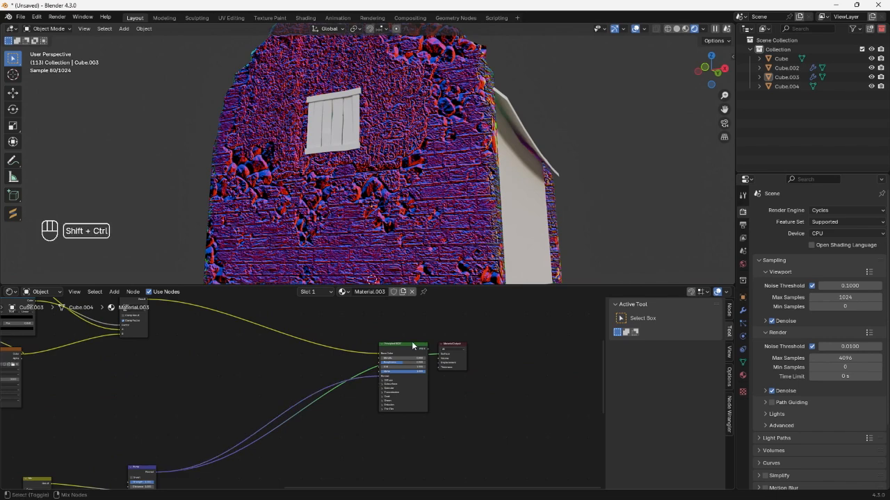
middle_click_drag(418, 194, 478, 201)
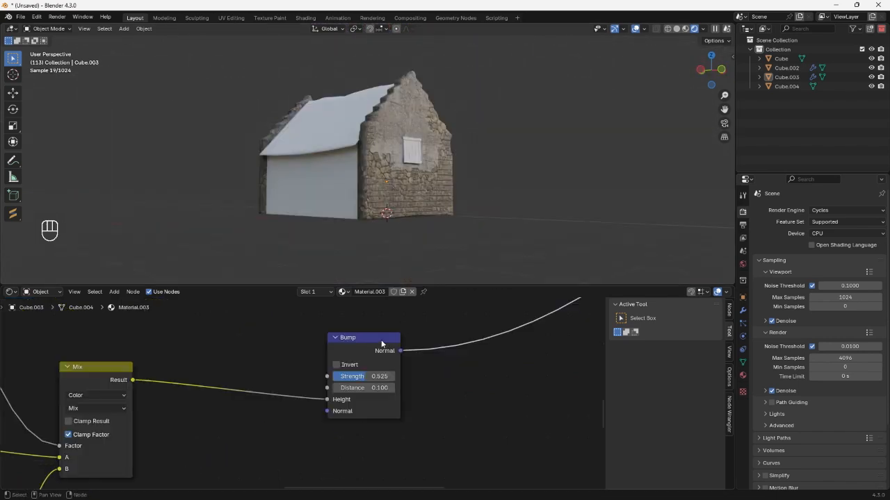
scroll(381, 344, "down", 5)
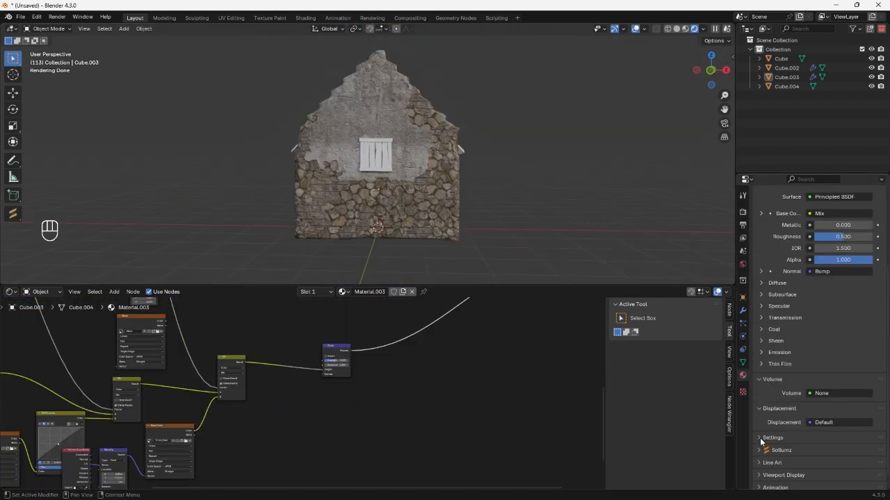
Set the material's surface displacement method to Displacement and Bump.
left_click(762, 437)
scroll(819, 424, "down", 3)
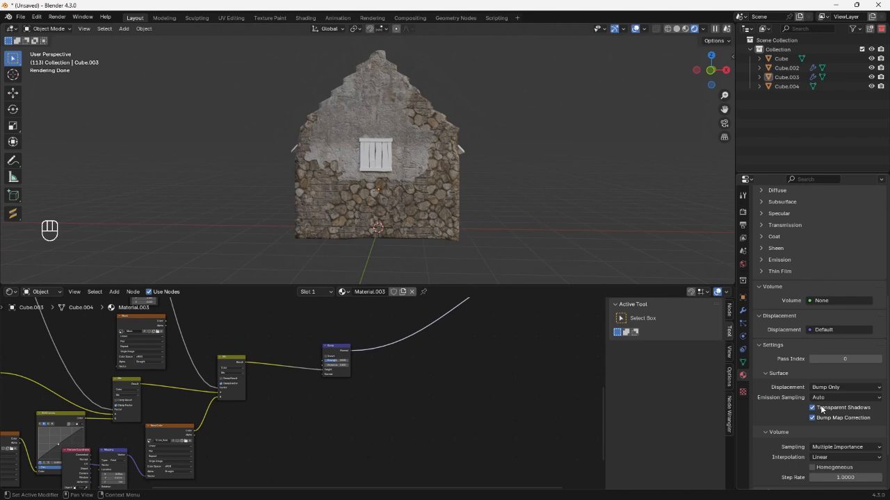
left_click(825, 388)
left_click(829, 418)
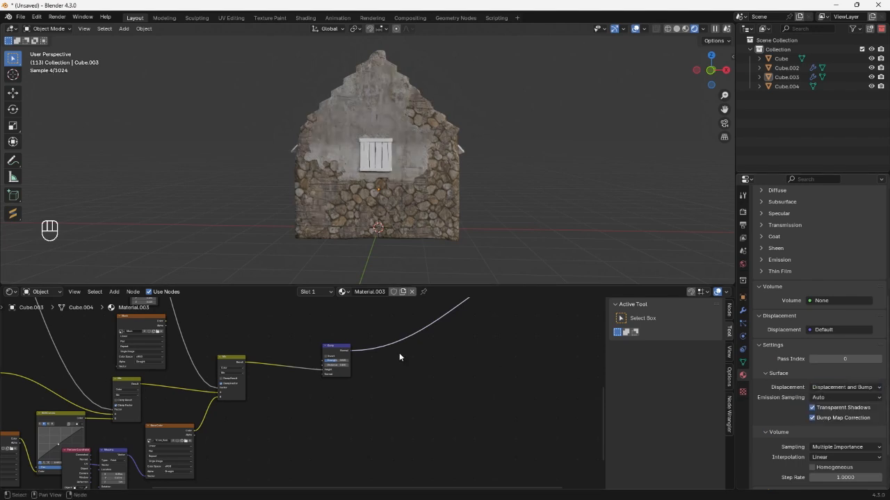
Load TCom_Wall_Cobblestone1_3x3_1K_height.tif into the duplicated cobblestone image texture again.
middle_click_drag(399, 352, 341, 406)
middle_click_drag(98, 433, 347, 358)
scroll(241, 399, "up", 1)
scroll(251, 389, "up", 2)
scroll(298, 385, "up", 2)
left_click(309, 325)
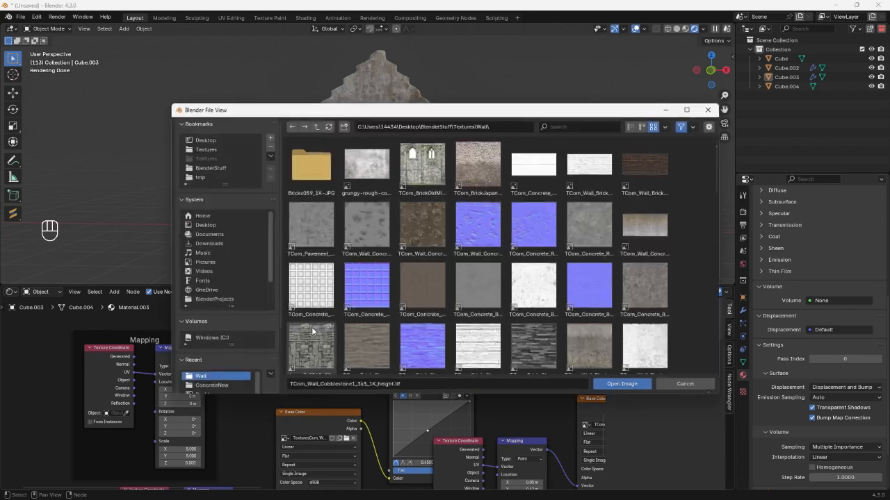
scroll(346, 320, "down", 3)
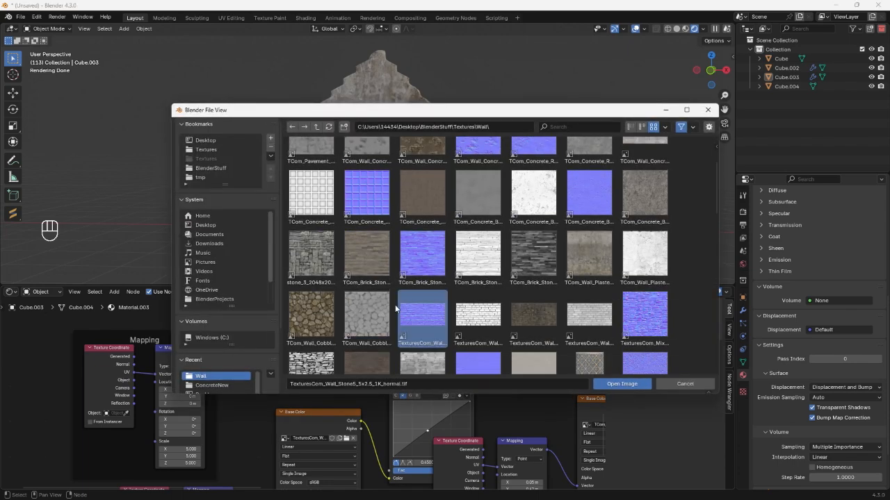
double_click(364, 306)
Load a replacement image from the Wall texture folder into the duplicated image texture feeding RGB Curves.
scroll(337, 427, "up", 3)
middle_click_drag(337, 429, 345, 383)
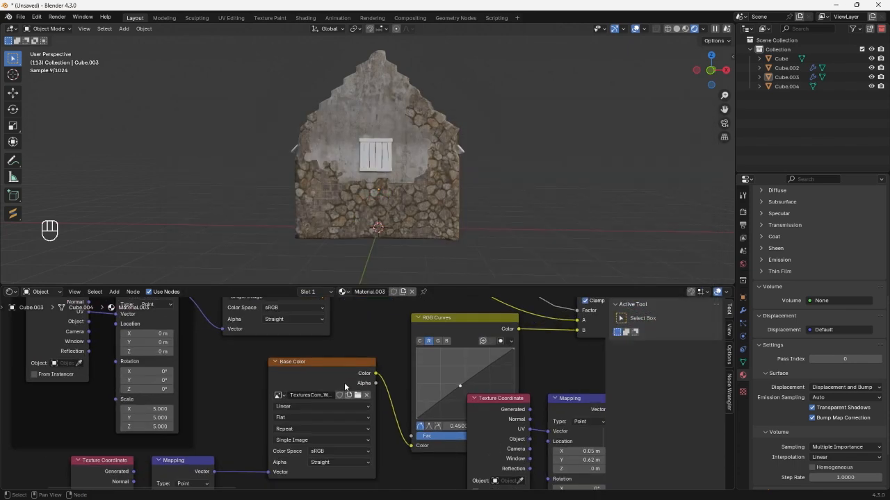
left_click(358, 395)
double_click(446, 310)
scroll(372, 398, "down", 3)
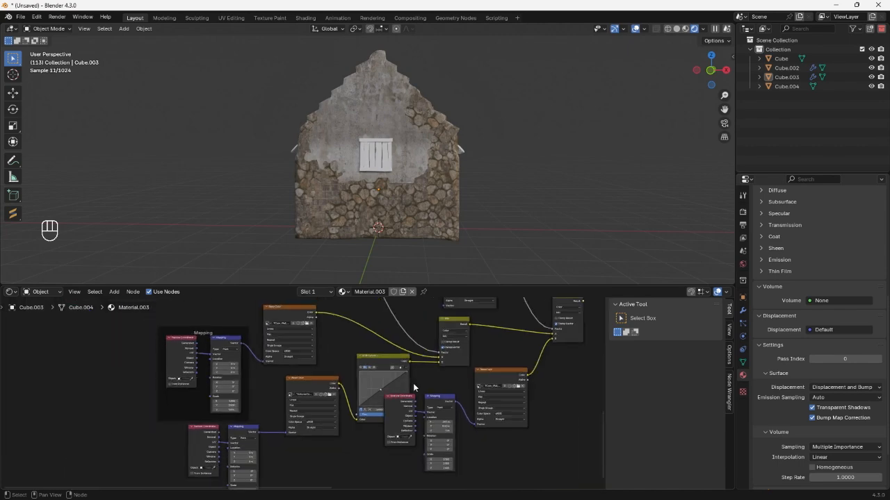
Set the color space of the three duplicated height image textures to Non-Color.
middle_click_drag(413, 383, 284, 402)
scroll(284, 404, "up", 2)
middle_click_drag(404, 456, 322, 419)
left_click(322, 416)
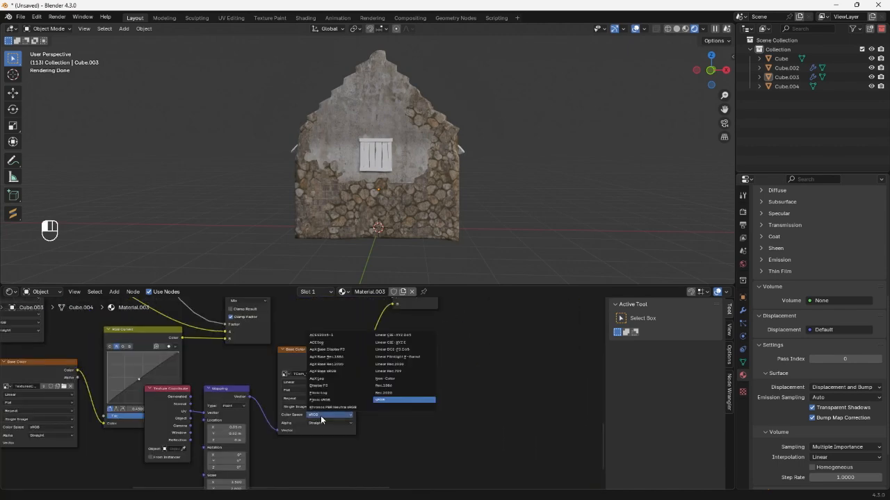
left_click(381, 379)
middle_click_drag(47, 416, 246, 412)
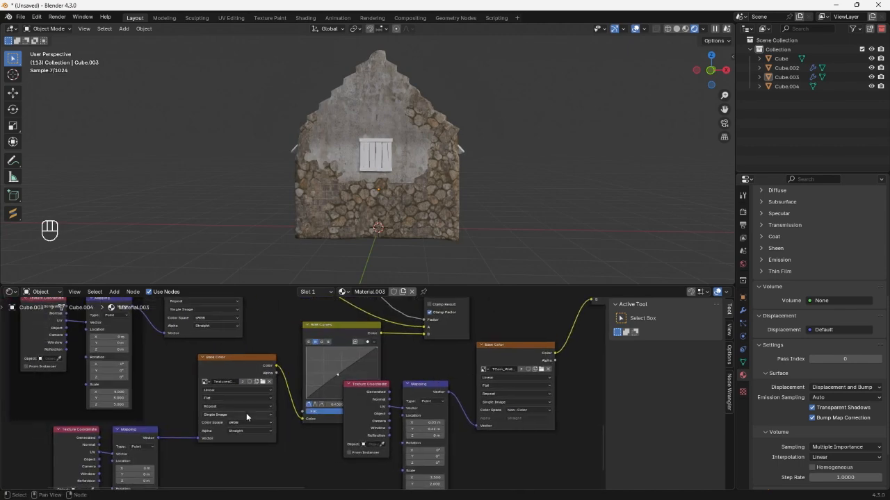
left_click(218, 318)
left_click(278, 369)
Add a Displacement node beside the final Mix node of the height-map setup.
scroll(347, 353, "down", 3)
middle_click_drag(365, 342, 215, 393)
scroll(216, 393, "up", 3)
key("shift+a")
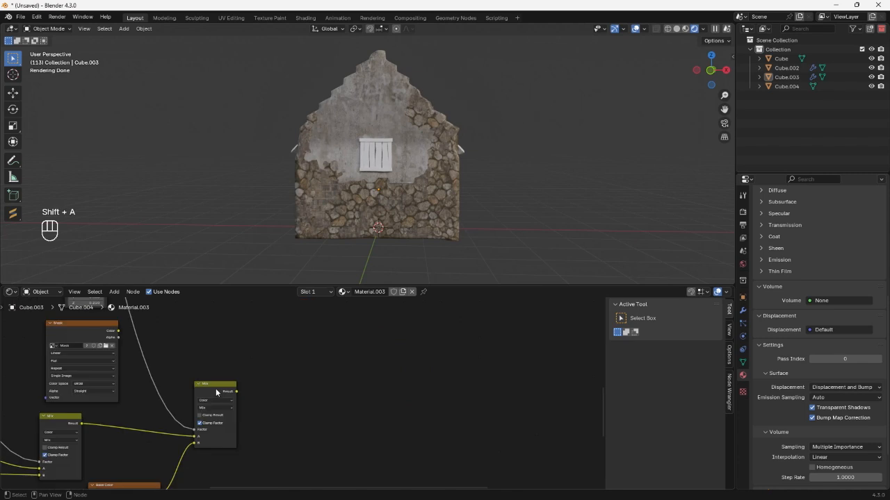
scroll(216, 389, "down", 3)
key("shift+a")
left_click(326, 320)
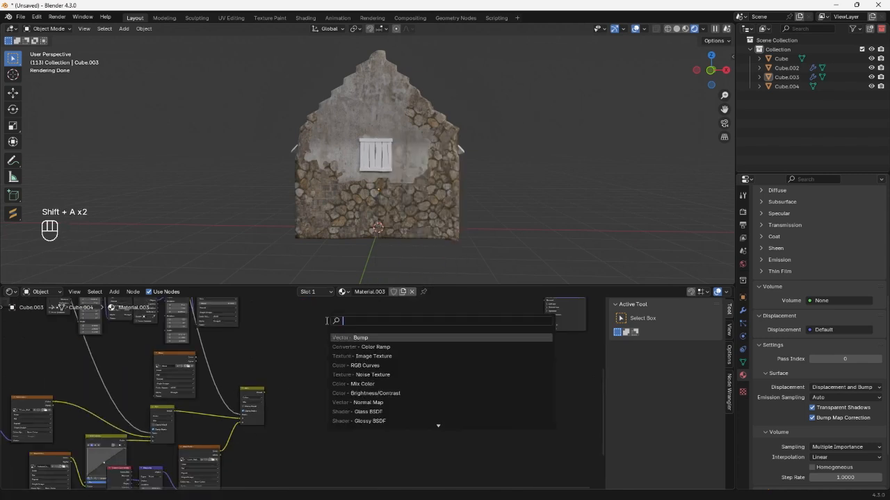
type("dis")
left_click(393, 337)
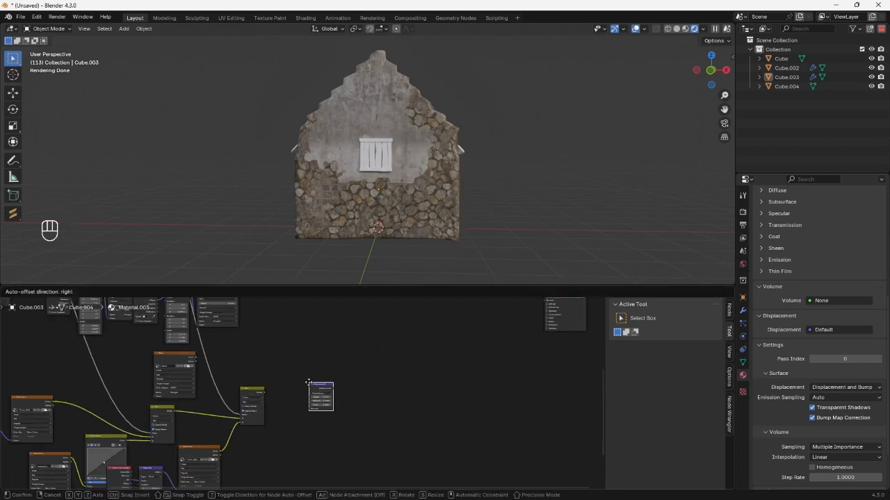
left_click(315, 383)
Connect the final height Mix node's Result to the Displacement node's Height and its output to the Material Output's Displacement input.
scroll(319, 389, "up", 2)
left_click_drag(246, 387, 304, 395)
scroll(304, 400, "down", 4)
middle_click_drag(326, 388, 281, 422)
scroll(281, 422, "up", 1)
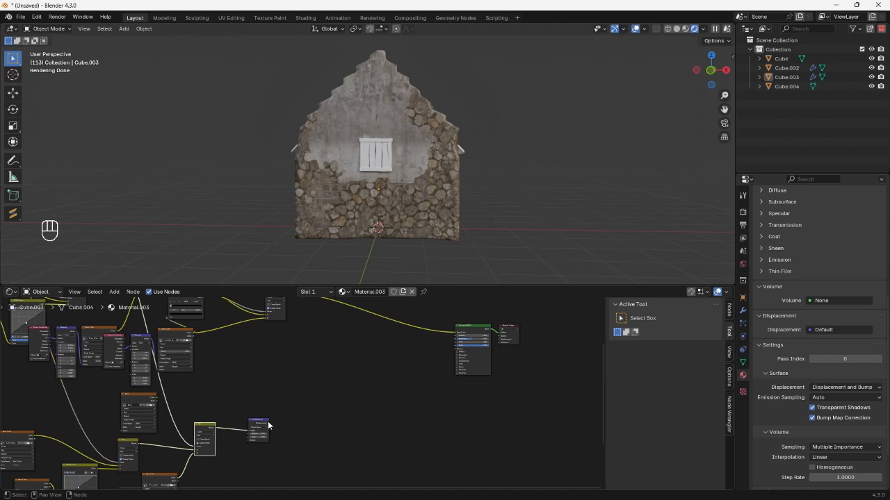
left_click_drag(268, 421, 499, 340)
middle_click_drag(355, 422, 421, 376)
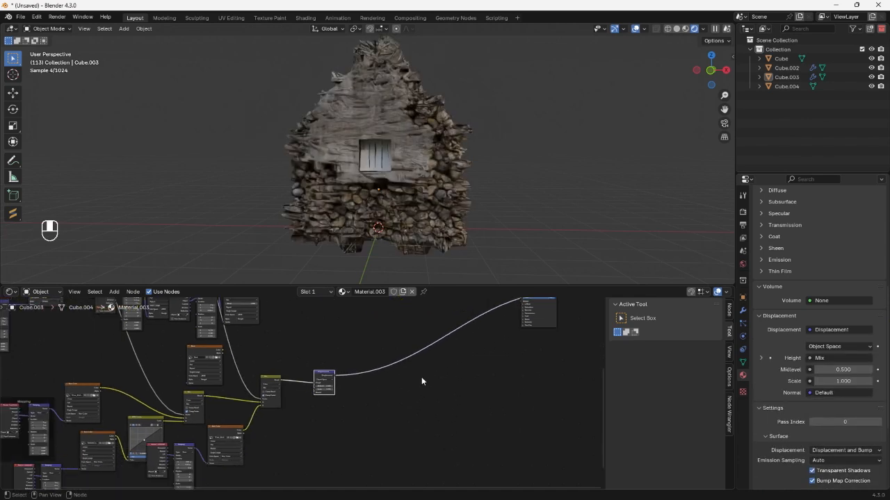
Reduce the Displacement node's Scale, trying 0.03 and settling on 0.240.
scroll(344, 390, "up", 4)
middle_click_drag(344, 390, 308, 397)
scroll(364, 391, "up", 4)
scroll(338, 405, "up", 7)
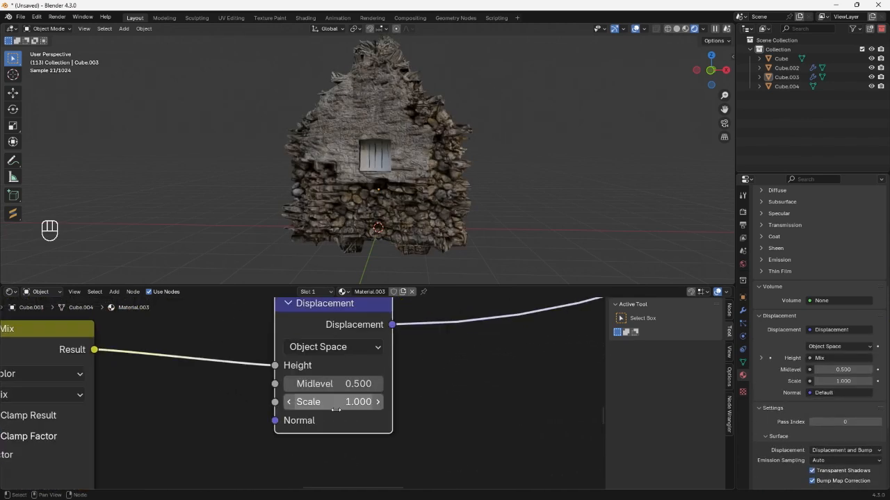
left_click(337, 409)
type(",02")
key("Return")
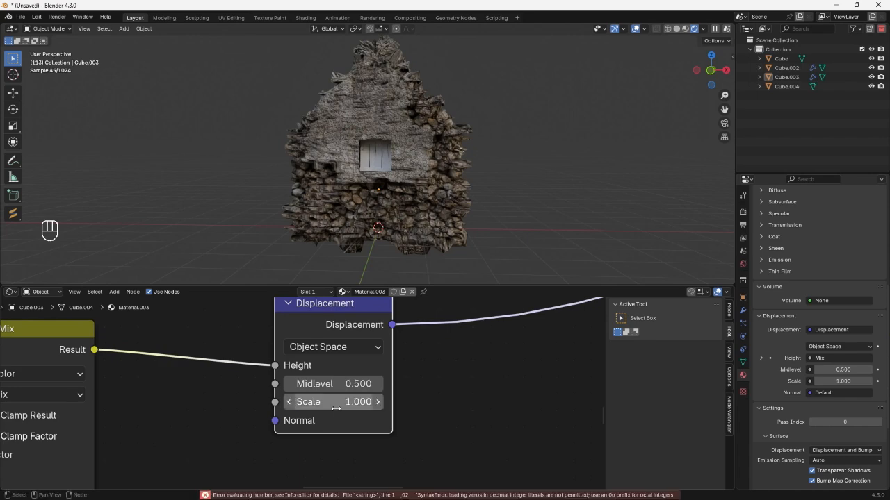
left_click(337, 402)
type(".03")
key("Return")
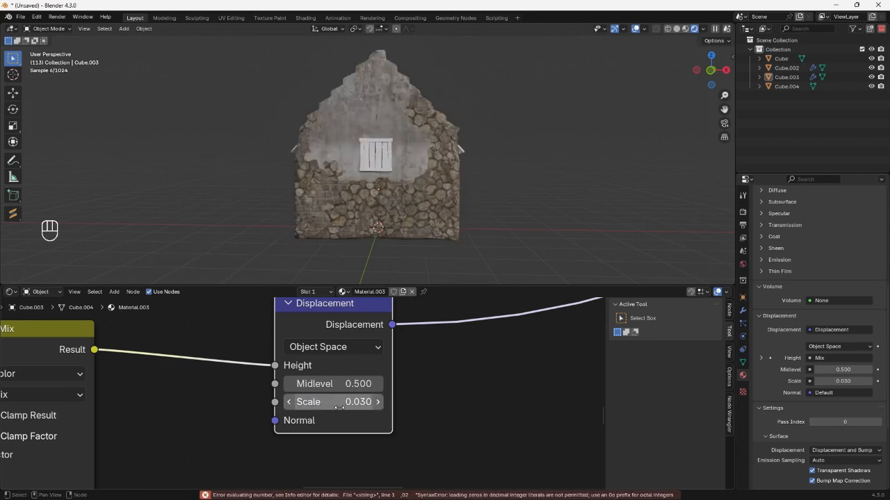
middle_click_drag(391, 250, 372, 244)
left_click_drag(334, 402, 349, 402, "shift")
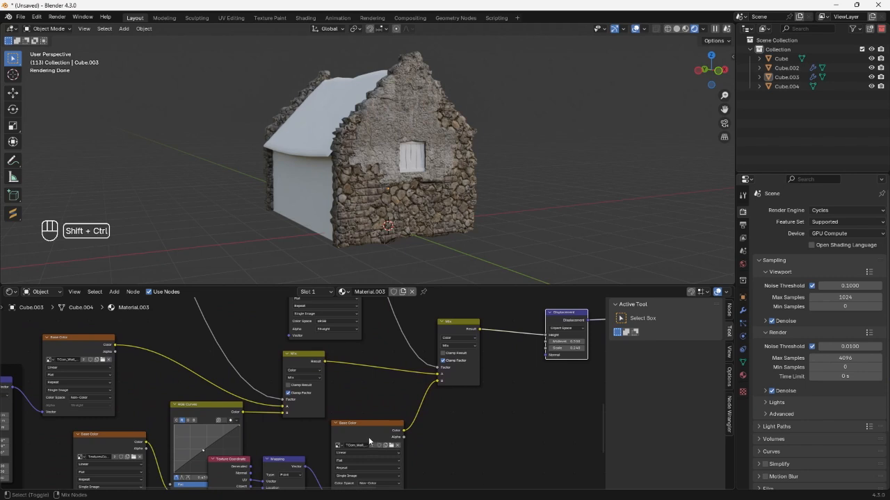
Preview the plaster height texture on the house and delete its image texture node from the final Mix node's B input.
left_click(369, 438, "ctrl+shift")
scroll(422, 201, "up", 5)
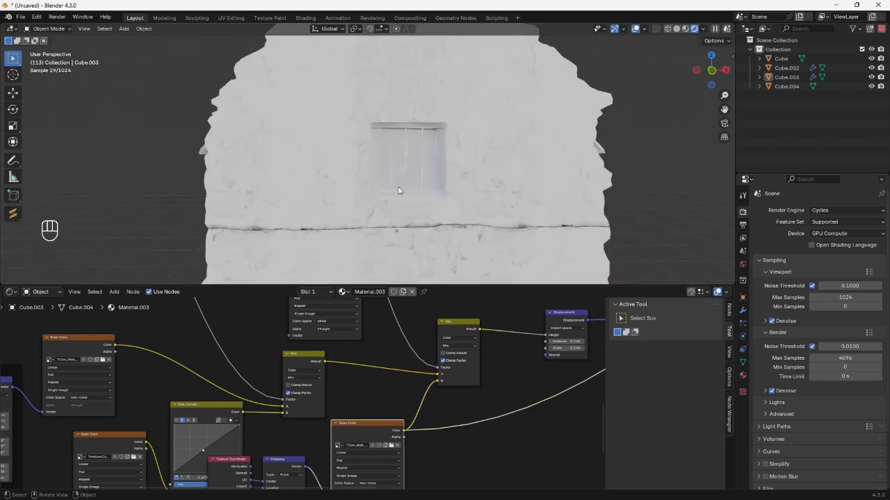
middle_click_drag(402, 401, 371, 390)
left_click_drag(404, 368, 360, 400)
key("x")
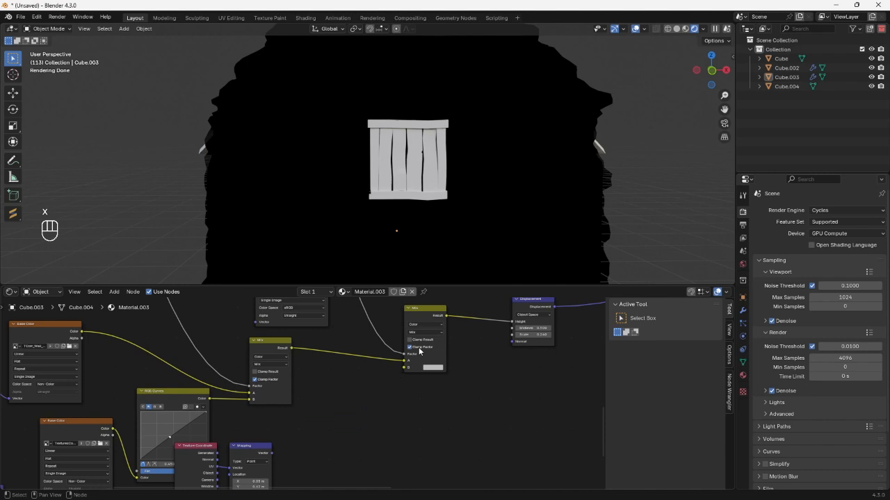
Set the final height Mix node's B color to white and preview its result on the house.
middle_click_drag(419, 351, 389, 384)
left_click(406, 353, "ctrl+shift")
middle_click_drag(441, 191, 364, 199)
scroll(415, 199, "down", 4)
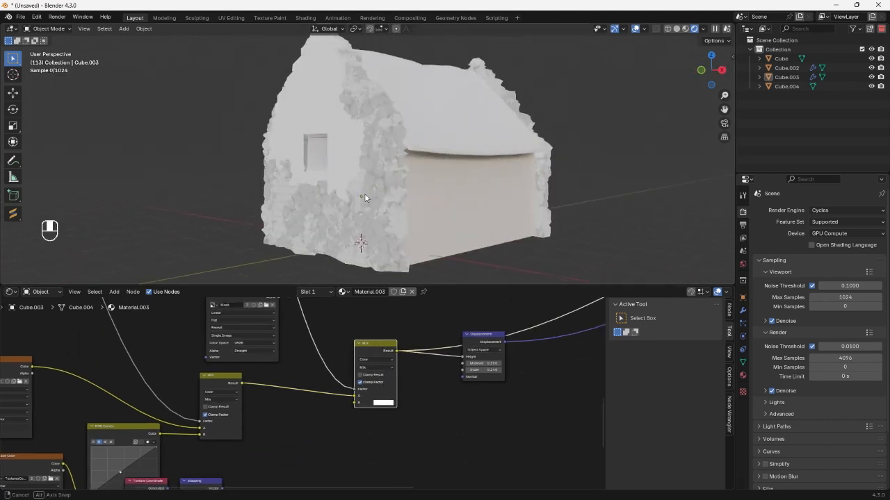
middle_click_drag(375, 368, 392, 412)
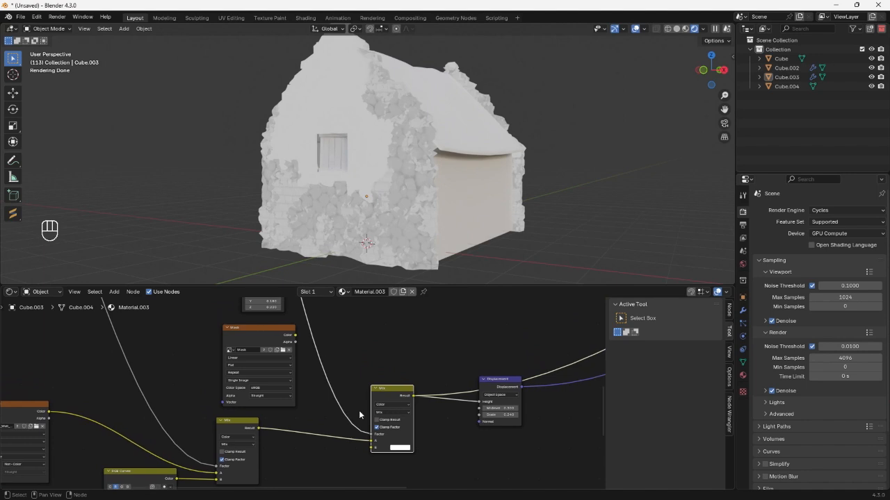
middle_click_drag(369, 180, 408, 171)
Insert an RGB Curves node between the two height Mix nodes and lower its curve point to about 0.61, 0.32.
scroll(306, 369, "down", 5)
middle_click_drag(132, 434, 403, 367)
scroll(395, 376, "up", 4)
key("shift+a")
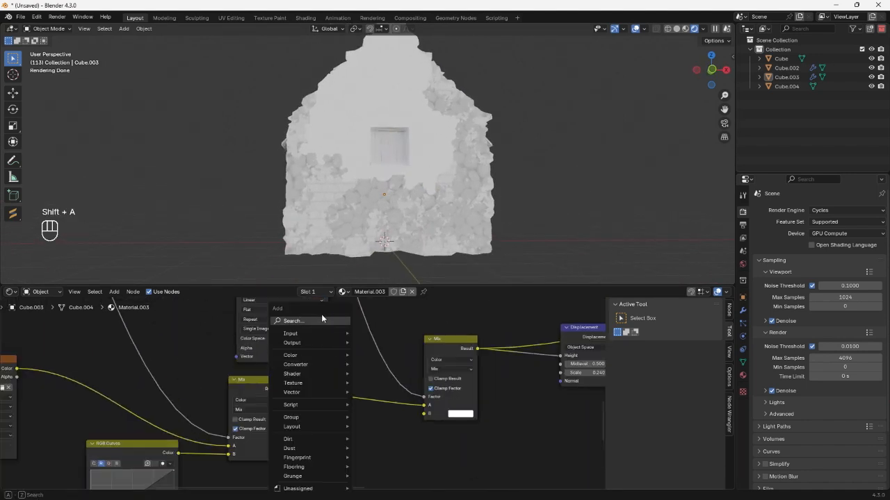
type("rg")
left_click(358, 355)
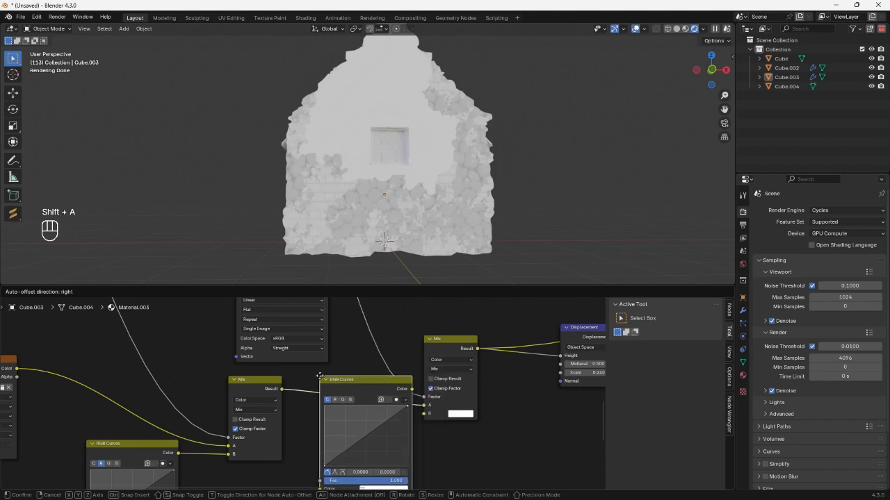
left_click(352, 420)
scroll(355, 414, "up", 2)
left_click_drag(358, 428, 373, 447)
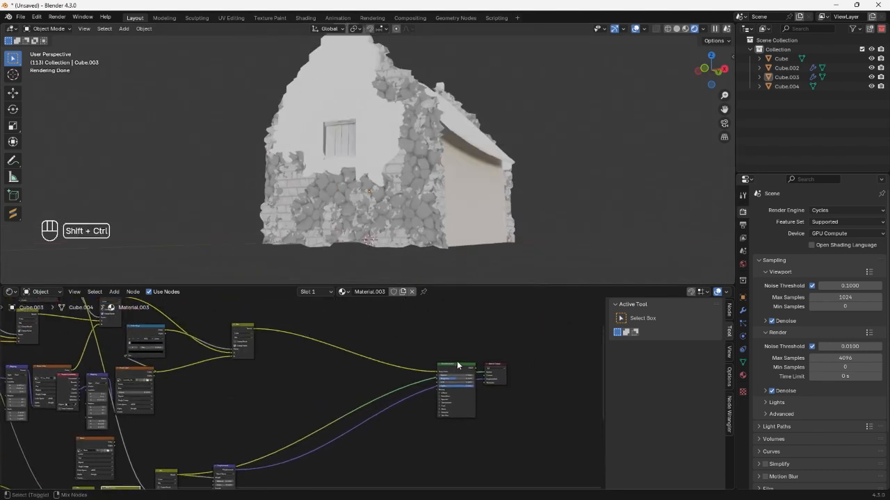
Preview the full shader on the house and raise the stone wall's Subdivision viewport levels to 2.
left_click(457, 360, "ctrl+shift")
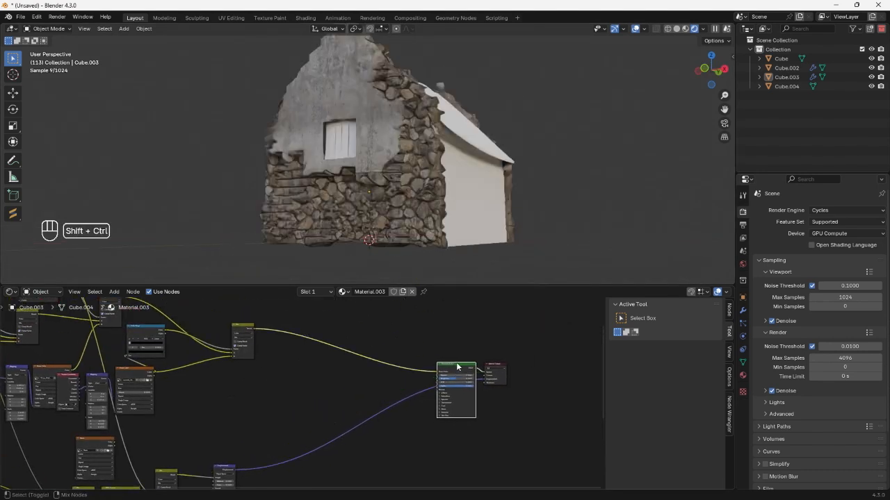
mouse_move(438, 185)
middle_mouse_down()
mouse_move(518, 158)
mouse_move(422, 183)
middle_mouse_up()
left_click(423, 183)
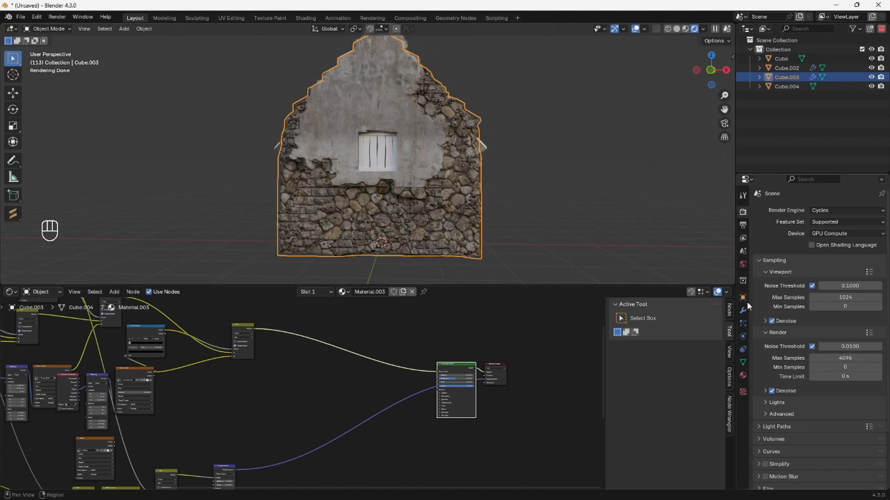
left_click(742, 310)
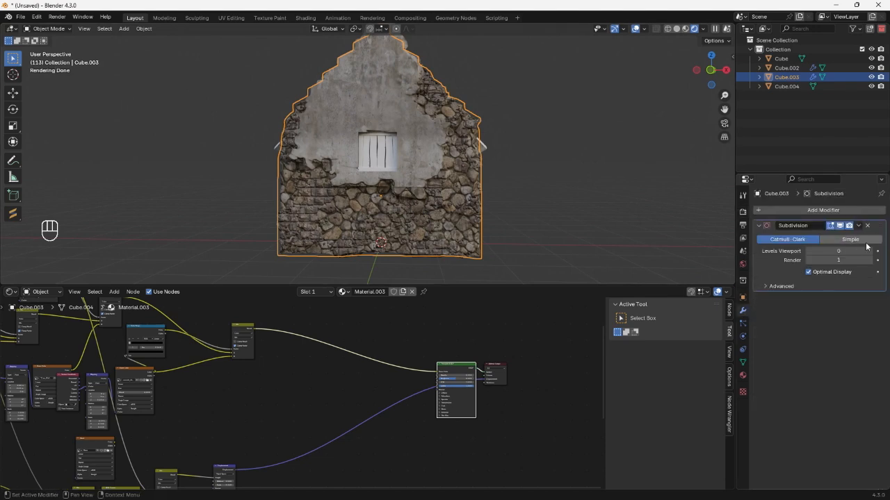
left_click(870, 251)
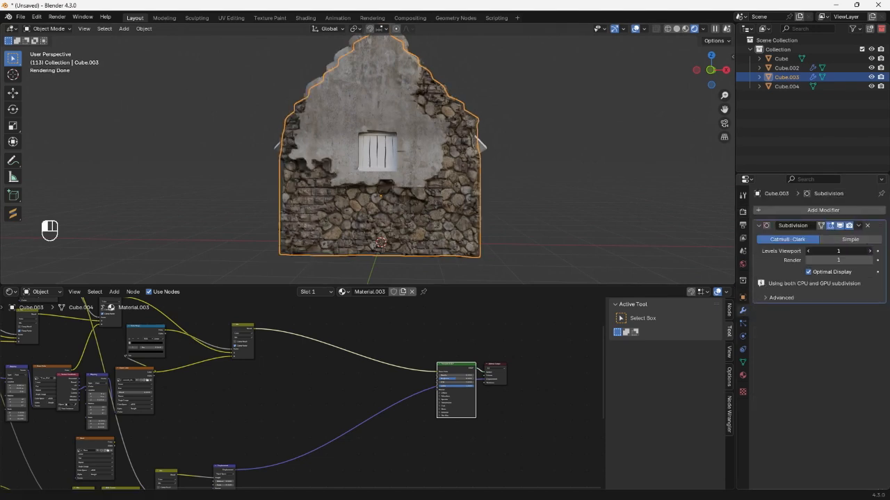
left_click(869, 251)
mouse_move(558, 176)
middle_mouse_down()
mouse_move(502, 166)
mouse_move(550, 187)
middle_mouse_up()
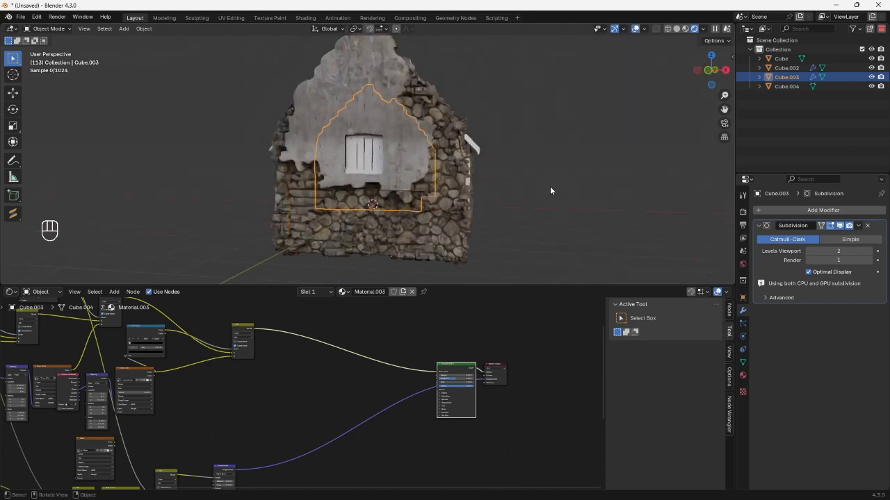
Remove the RGB Curves node between the two height Mix nodes, keeping the first Mix connected to the second one's A input.
middle_click_drag(261, 410, 425, 319)
scroll(299, 399, "up", 5)
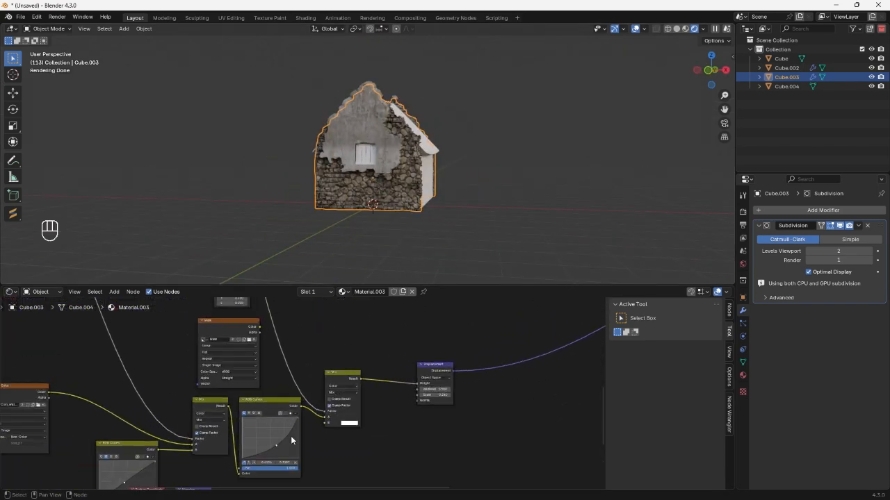
scroll(278, 443, "up", 4)
middle_click_drag(273, 446, 287, 413)
scroll(301, 348, "up", 3)
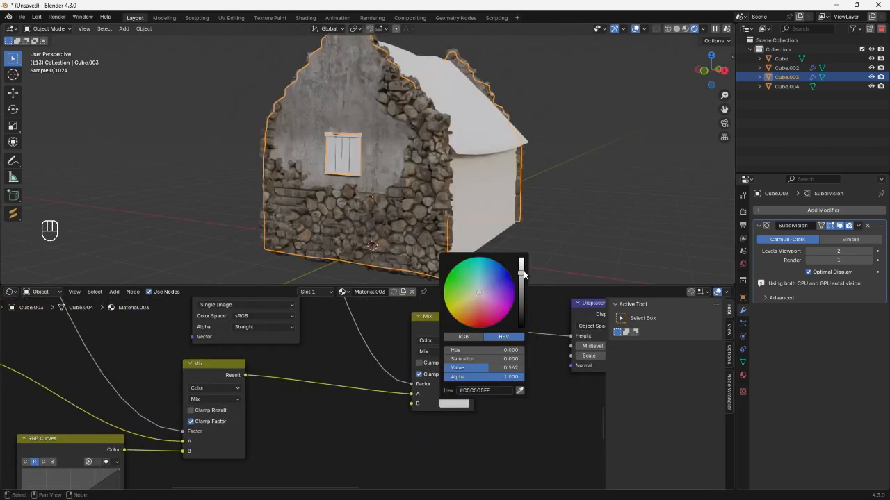
left_click_drag(523, 268, 522, 258)
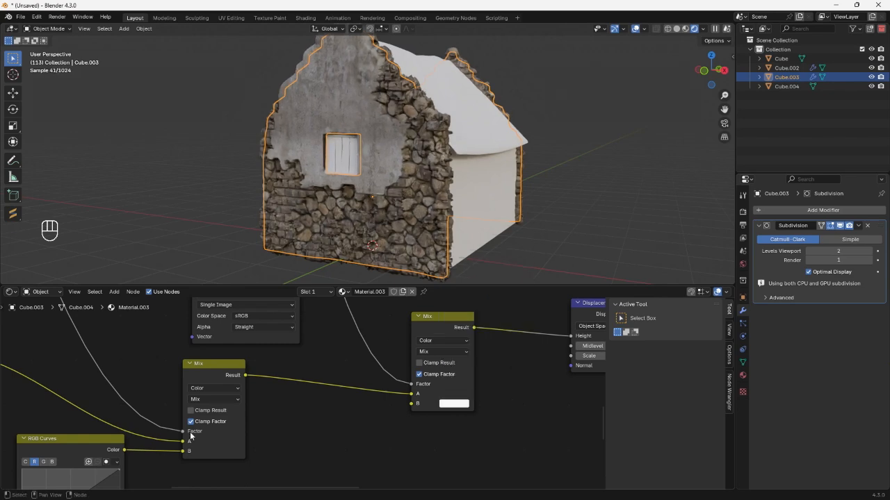
Preview the duplicated masonry height texture and lower its RGB Curves node's combined curve point to about 0.545, 0.344.
scroll(191, 436, "down", 7)
middle_click_drag(147, 445, 354, 378)
scroll(355, 377, "up", 4)
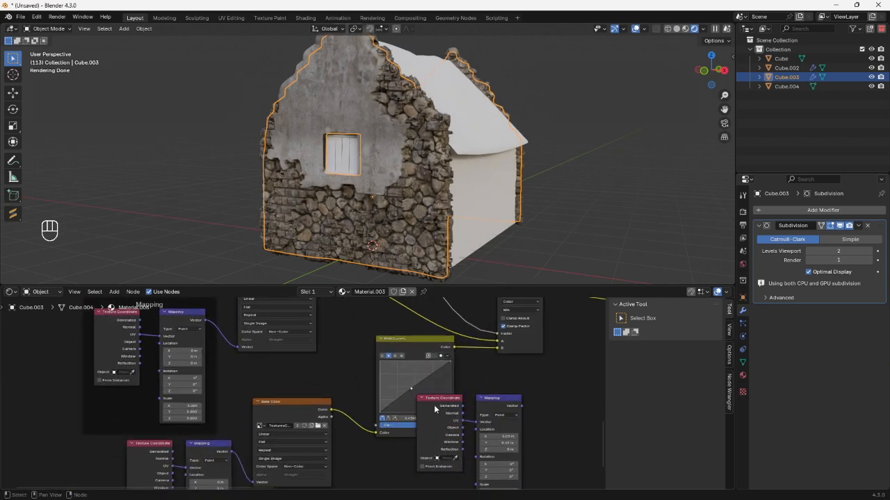
left_click_drag(420, 343, 385, 332)
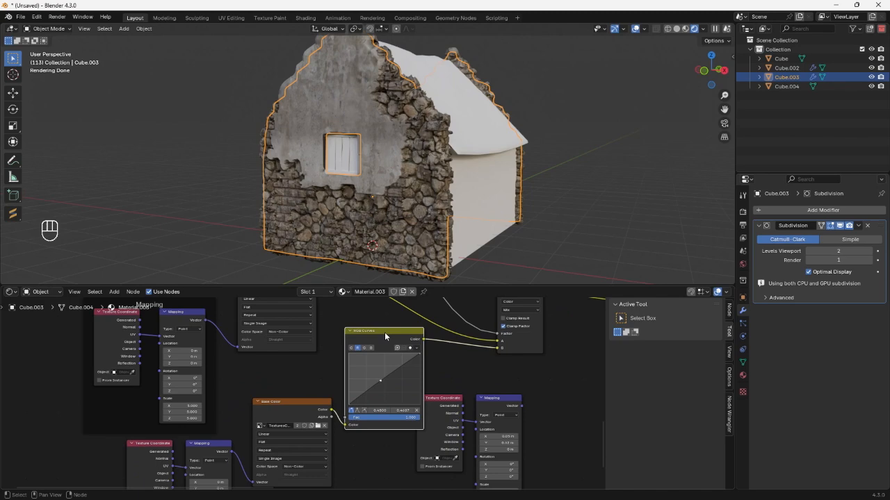
left_click(281, 410, "ctrl+shift")
scroll(383, 348, "up", 2)
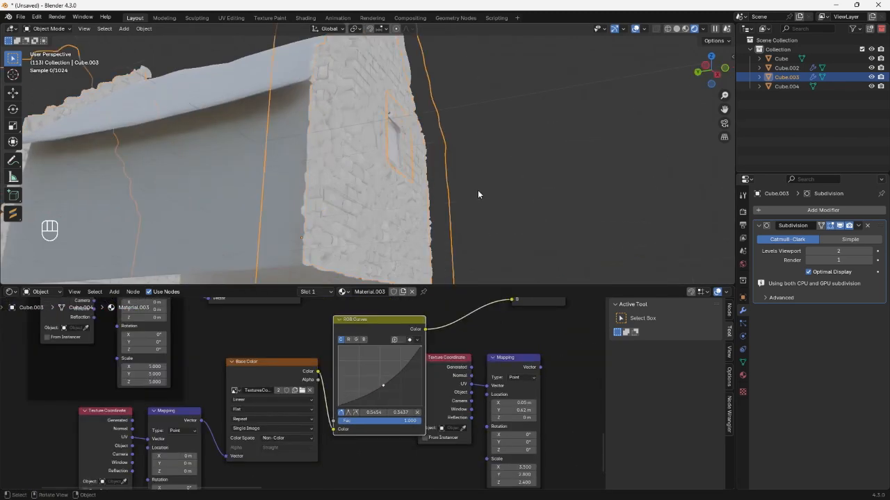
middle_click_drag(478, 190, 337, 222)
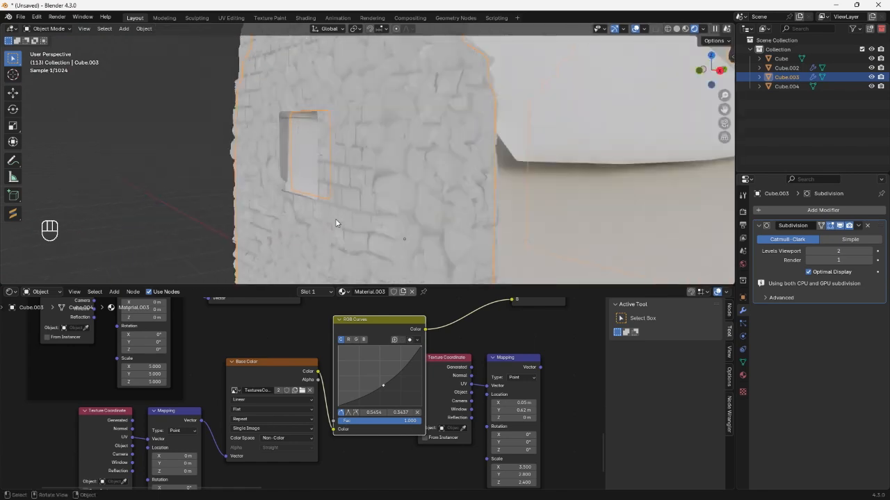
Set the Displacement node's Midlevel to 0.250 and Scale to 0.100 while previewing the full shader on the house.
scroll(302, 360, "down", 3)
scroll(350, 380, "down", 2)
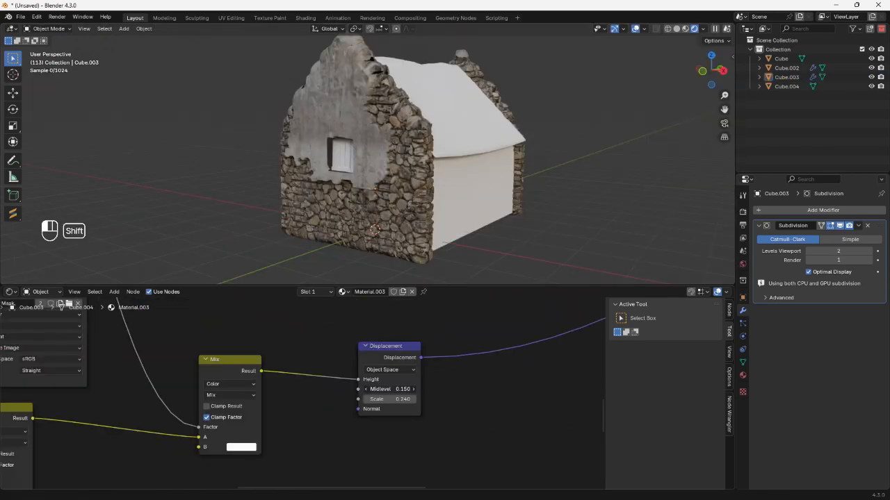
left_click_drag(389, 390, 445, 389, "shift")
middle_click_drag(449, 198, 399, 194)
scroll(382, 194, "up", 3)
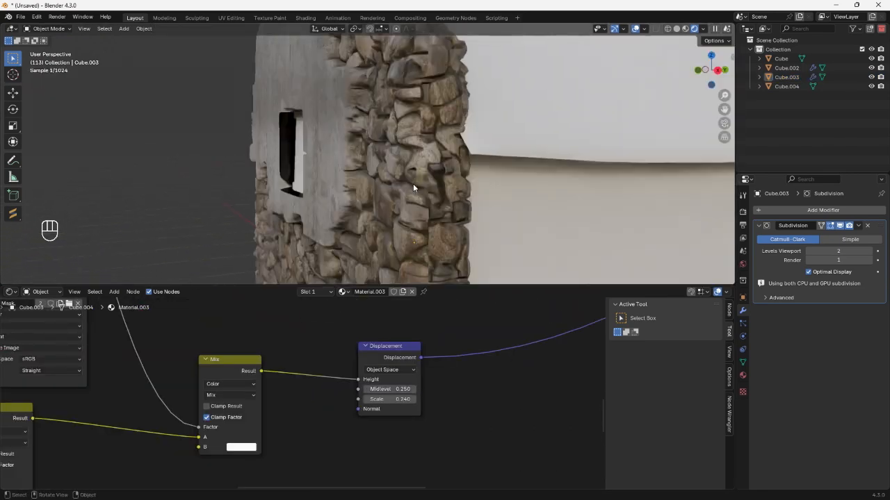
scroll(431, 179, "up", 2)
middle_click_drag(453, 171, 432, 173)
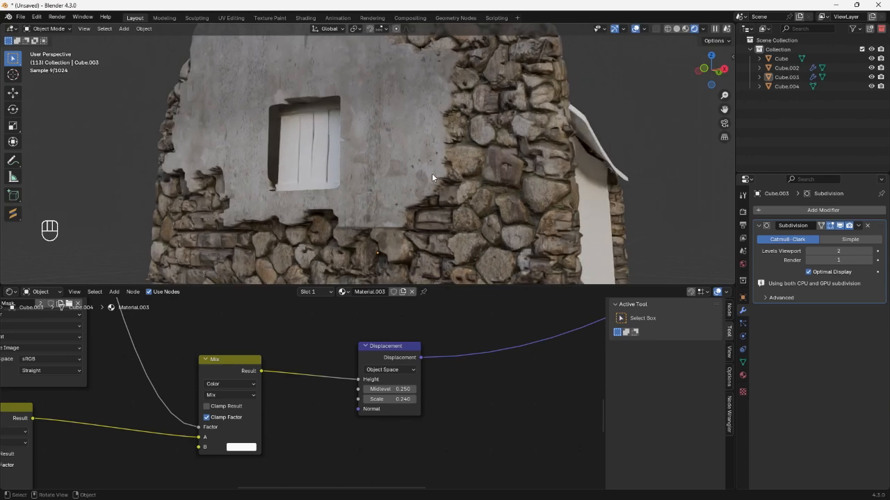
scroll(387, 377, "up", 4)
left_click_drag(431, 401, 355, 401, "shift")
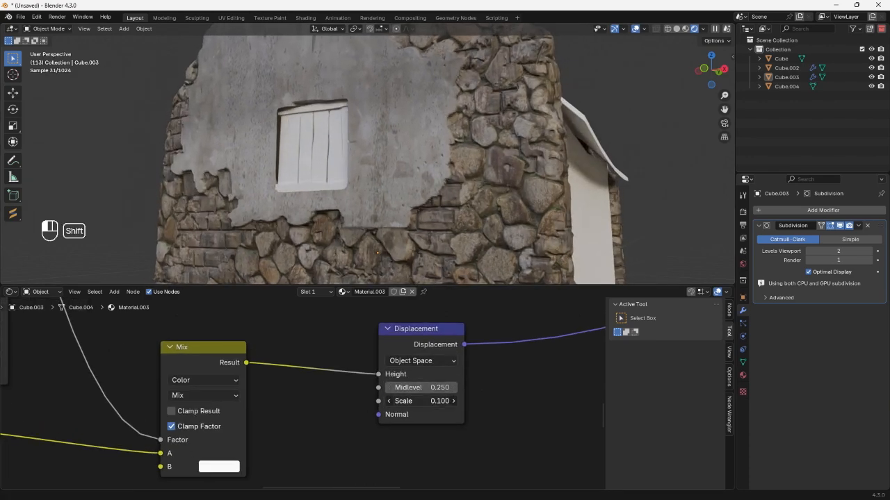
Darken the final height Mix node's B color to a value of 0.829 and check the plaster relief around the window.
scroll(385, 147, "down", 4)
middle_click_drag(385, 147, 452, 156)
left_click(219, 466)
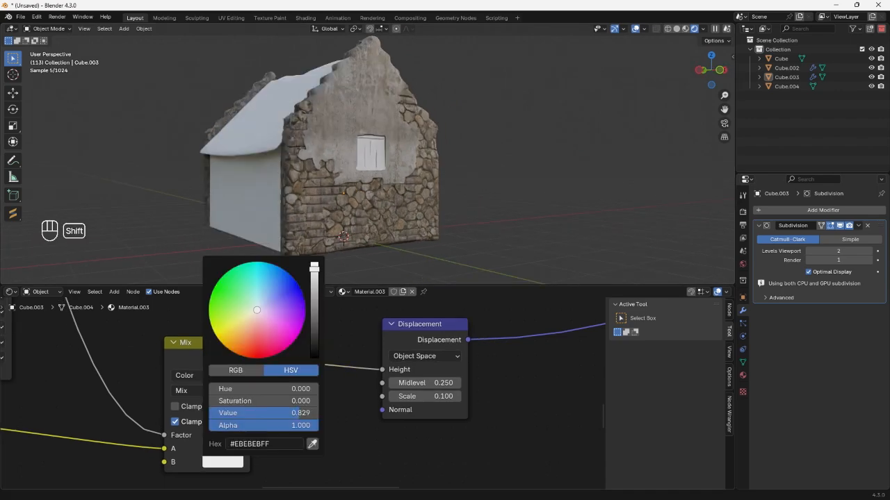
middle_click_drag(463, 121, 394, 106)
scroll(394, 105, "up", 3)
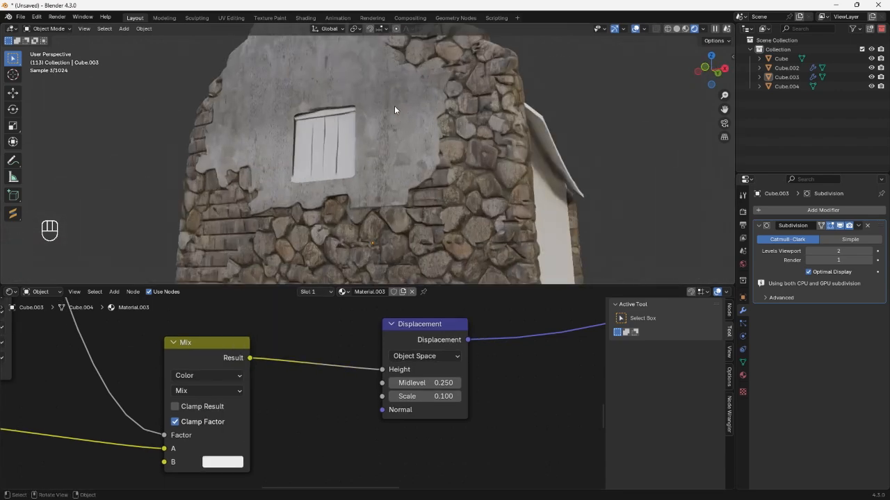
Darken the final height Mix node's B color to a value of 0.374 and set the Displacement Scale to 0.180.
middle_click_drag(304, 129, 283, 138)
scroll(396, 147, "down", 3)
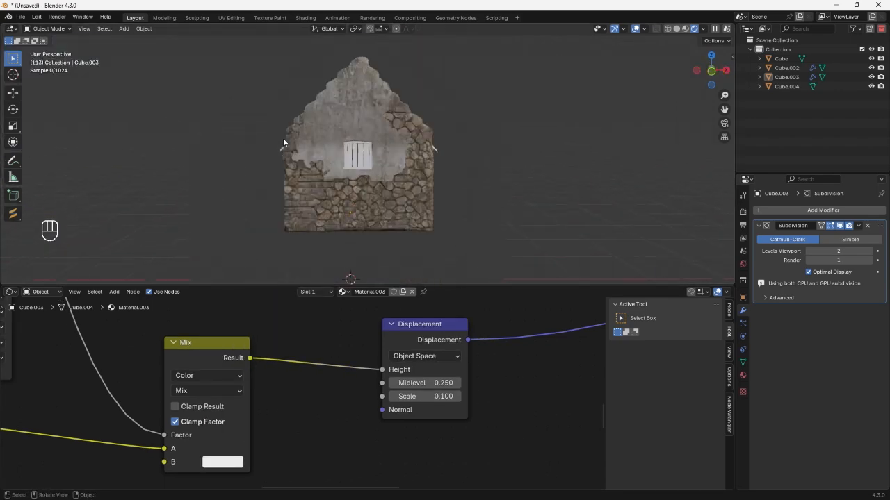
scroll(283, 141, "up", 2)
left_click(221, 462)
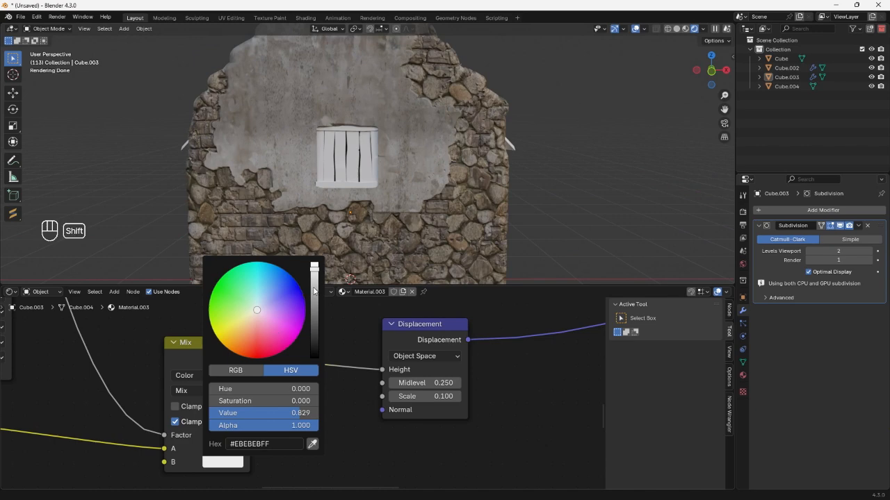
mouse_move(314, 291)
left_mouse_down()
mouse_move(315, 280)
mouse_move(314, 293)
left_mouse_up()
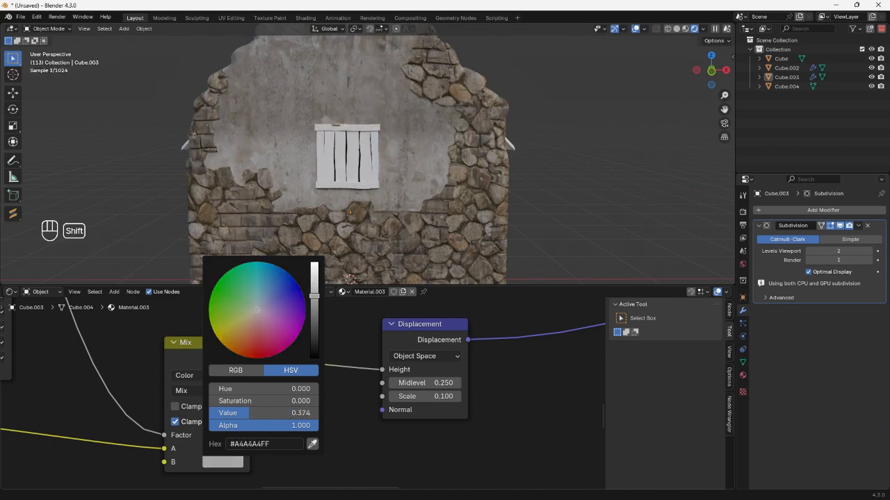
middle_click_drag(324, 146, 224, 149)
middle_click_drag(313, 233, 447, 262)
scroll(367, 235, "down", 6)
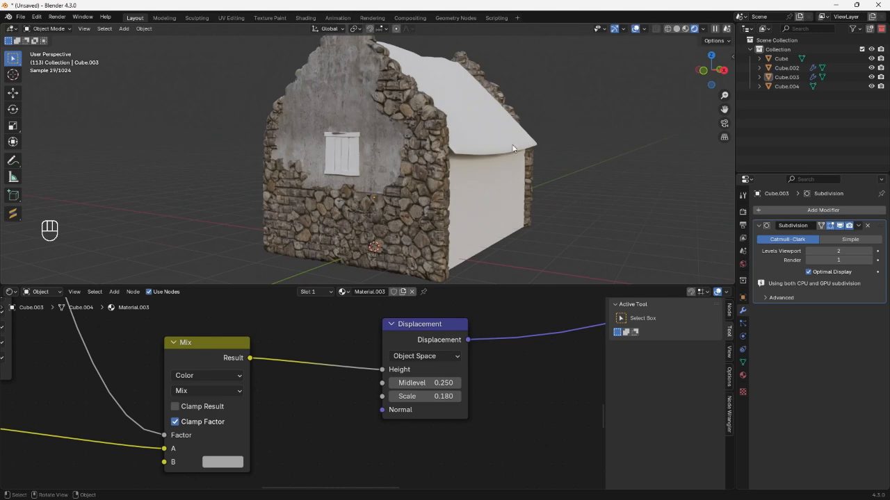
Assign the existing Roof material to the roof object and bring its whole node tree into view.
left_click(462, 122)
left_click(351, 293)
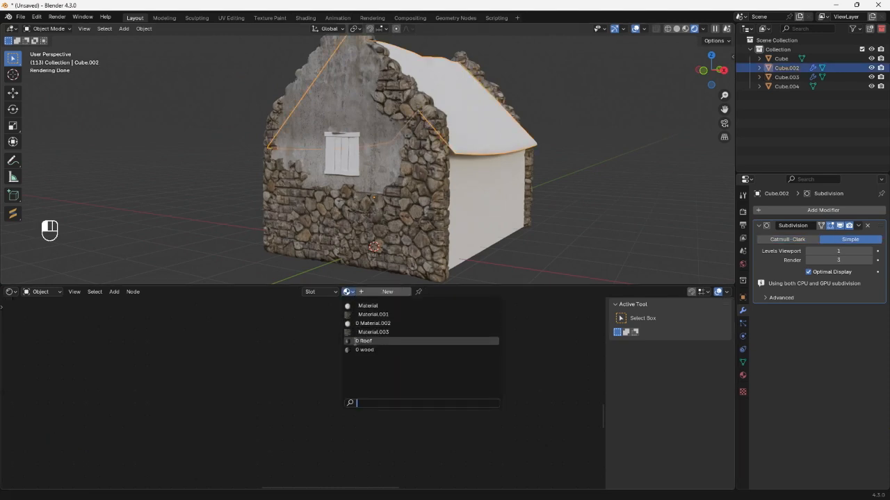
left_click(378, 341)
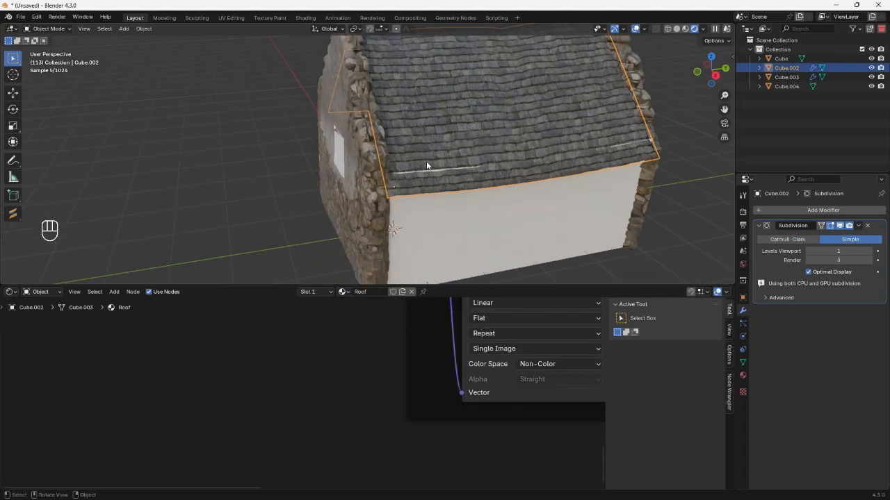
scroll(426, 165, "down", 2)
middle_click_drag(426, 166, 399, 193, "shift")
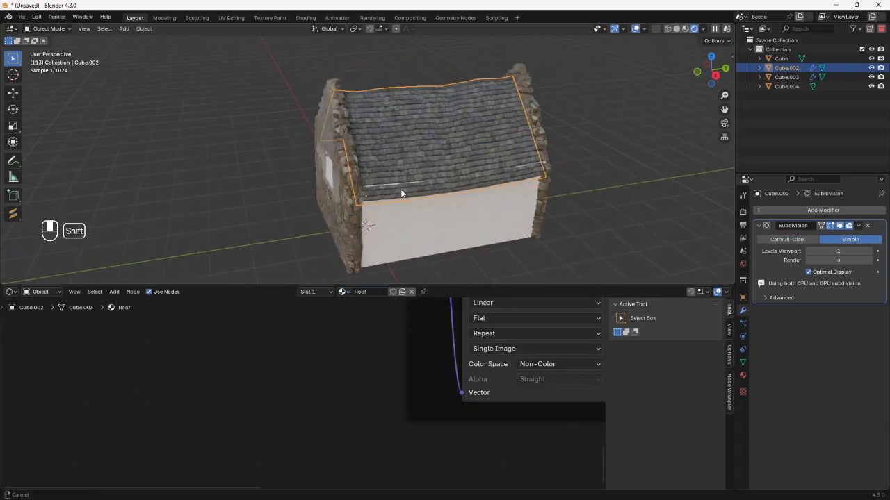
scroll(321, 390, "down", 12)
middle_click_drag(319, 383, 278, 447)
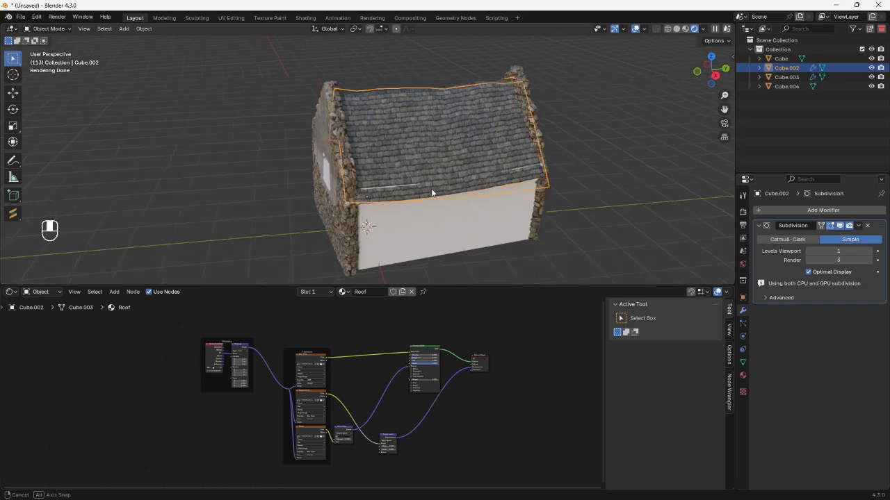
Shift the roof slightly so it covers the top edge of the side wall.
scroll(412, 182, "up", 6)
middle_click_drag(431, 189, 464, 171)
key("g")
left_click(413, 176)
scroll(464, 172, "down", 6)
left_click(585, 220)
Assign the existing Material.003 to the plain main wall body of the house.
left_click(441, 211)
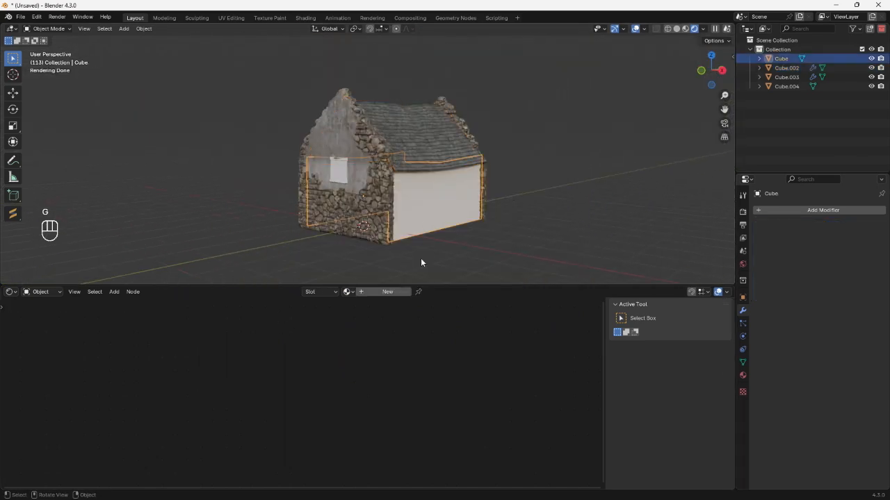
left_click(349, 292)
left_click(367, 312)
left_click(566, 211)
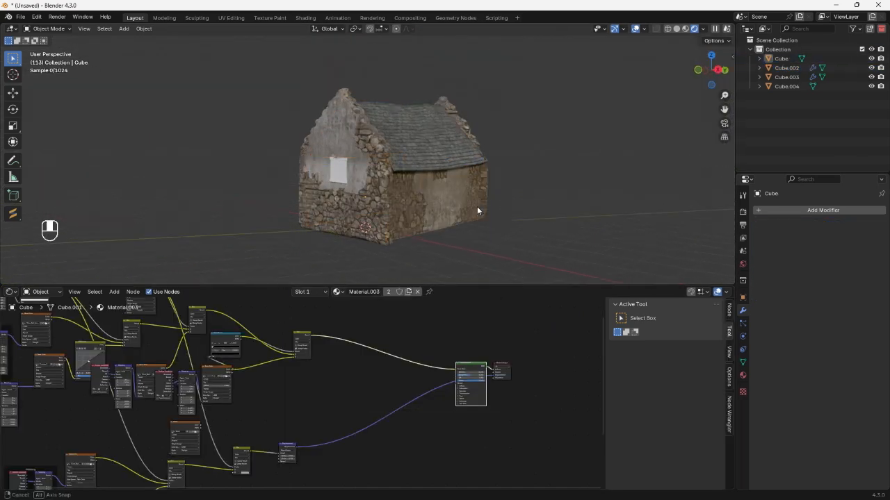
middle_click_drag(477, 209, 496, 213)
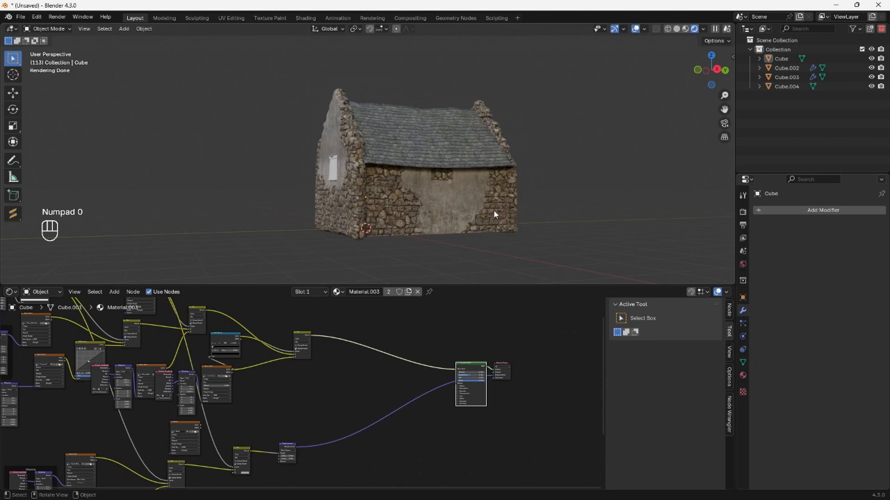
Select the main wall body's whole mesh and move its UVs in the UV Editor to shift the plaster patch.
key("KP_0")
middle_click_drag(419, 219, 327, 213)
key("Tab")
key("a")
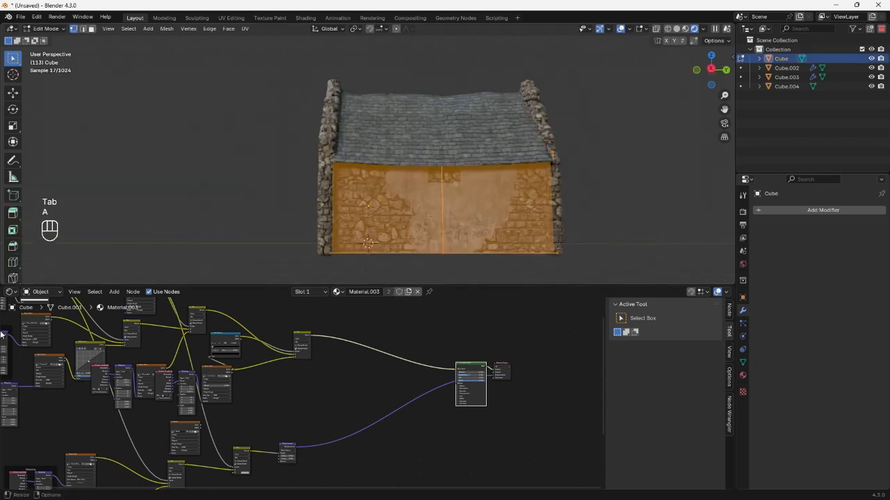
left_click(10, 292)
left_click(21, 335)
key("a")
key("g")
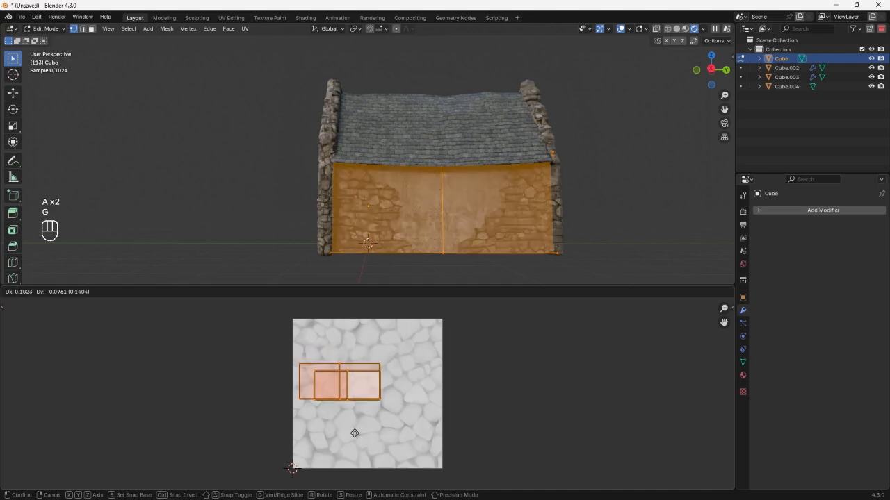
left_click(360, 388)
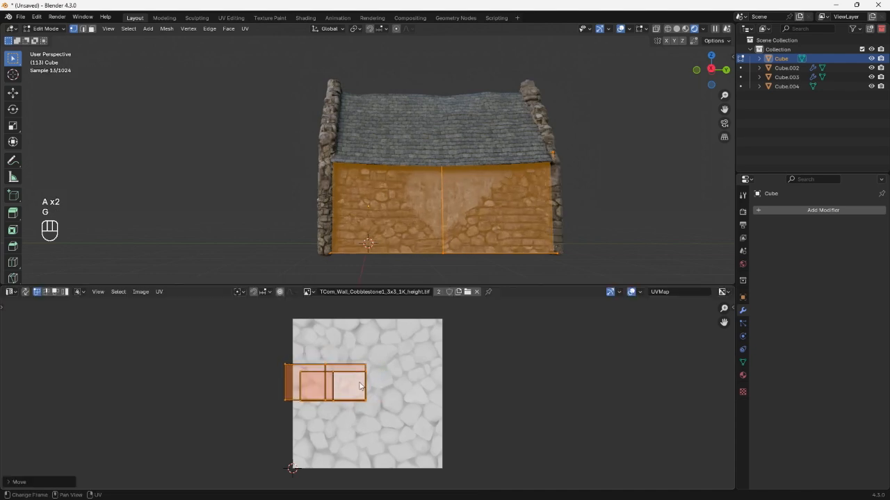
Narrow the main wall body's UVs along X and return to Object Mode.
key("Tab")
middle_click_drag(347, 243, 393, 247)
key("Tab")
key("s")
key("x")
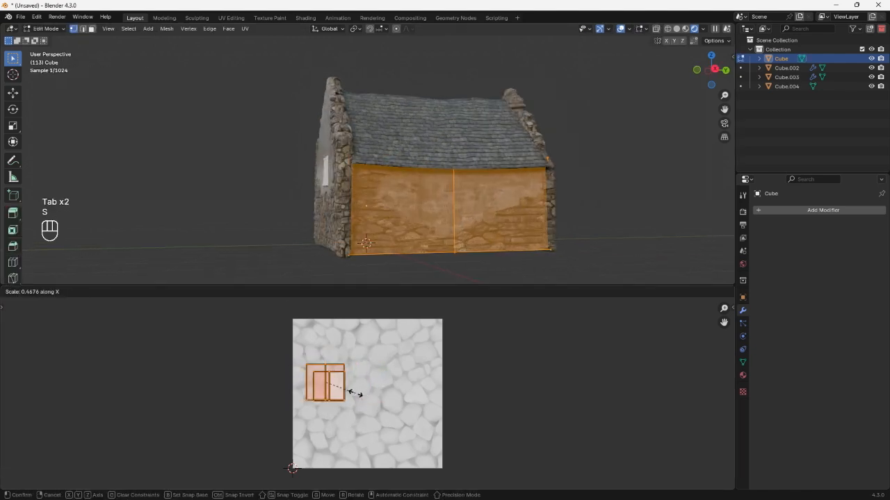
left_click(367, 344)
key("Tab")
Create a new material for the wooden window shutter and add an Image Texture with Mapping and Texture Coordinate nodes.
middle_click_drag(355, 198, 346, 154)
left_click(394, 244)
middle_click_drag(347, 167, 286, 166)
scroll(284, 167, "up", 4)
left_click(12, 292)
left_click(31, 378)
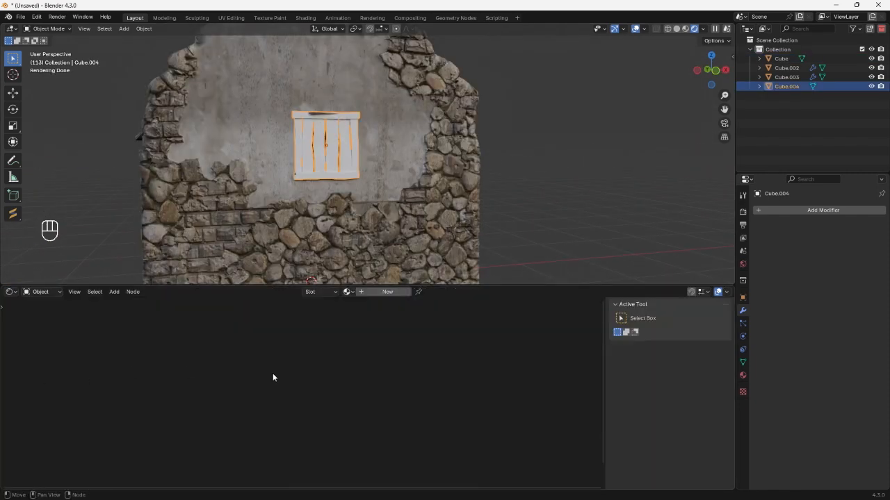
left_click(387, 292)
scroll(369, 366, "up", 4)
key("ctrl+t")
scroll(368, 180, "up", 2)
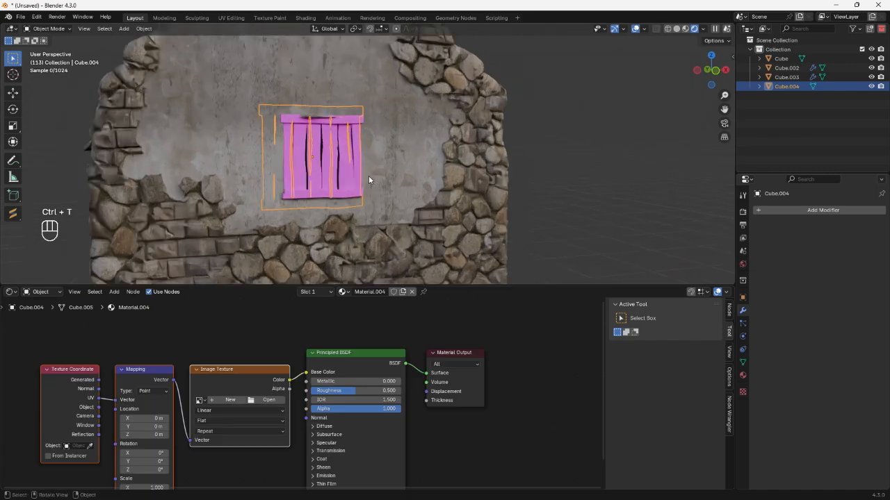
Load wood_old_299_356_Small.jpg from the Textures\Wood folder into the shutter's Image Texture and check the planks up close.
left_click(269, 401)
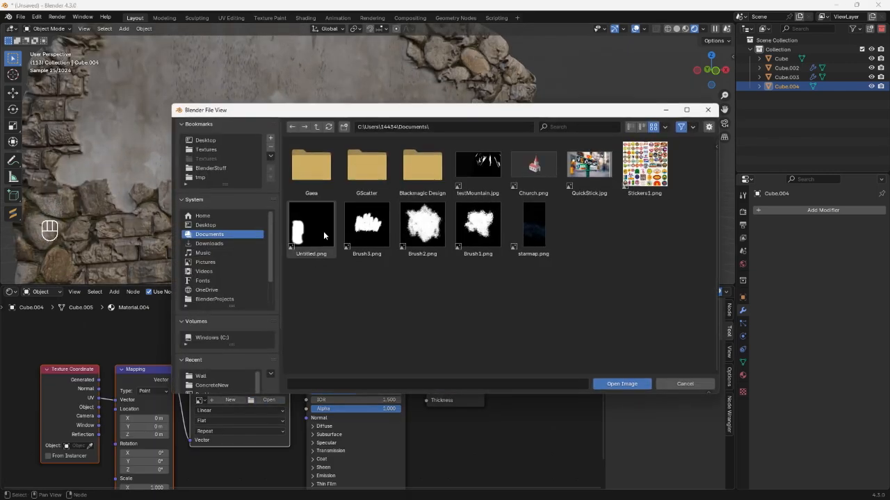
left_click(207, 150)
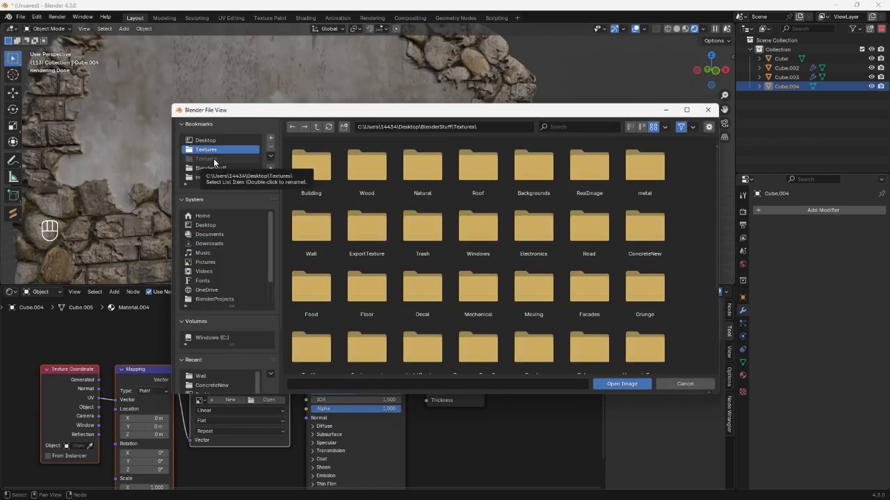
double_click(366, 167)
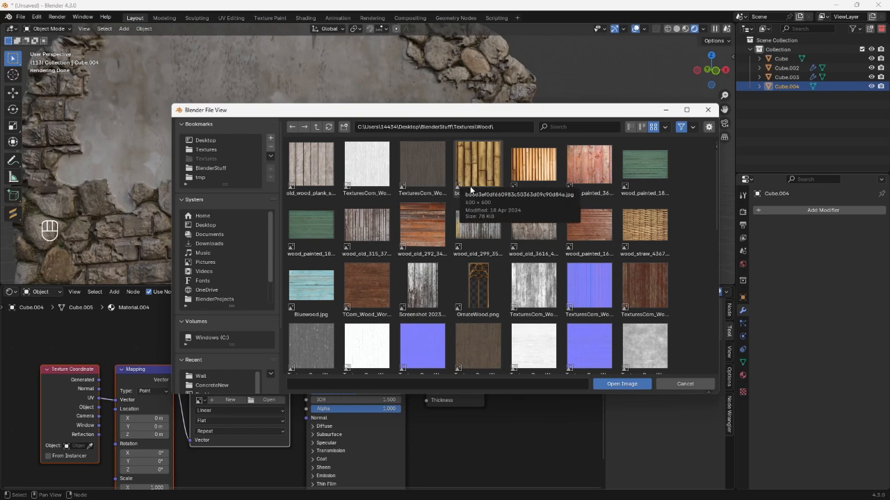
left_click(367, 226)
left_click(476, 226)
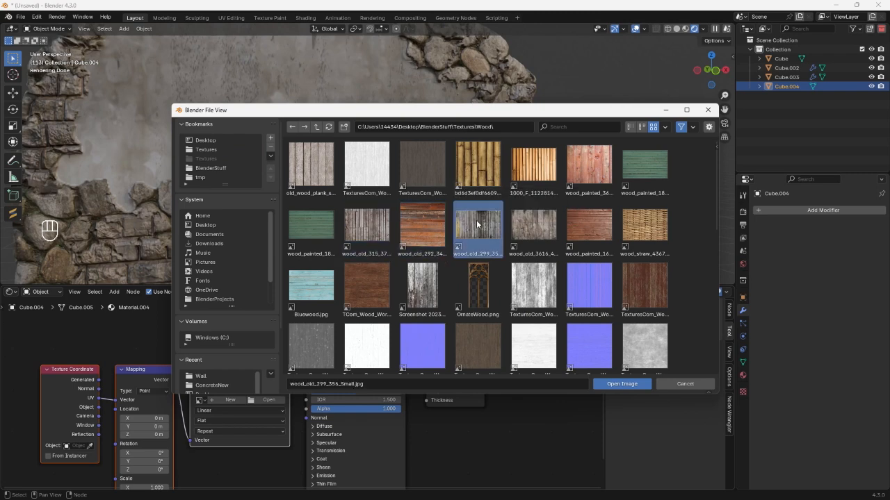
double_click(476, 221)
middle_click_drag(218, 231, 271, 223)
scroll(316, 209, "up", 2)
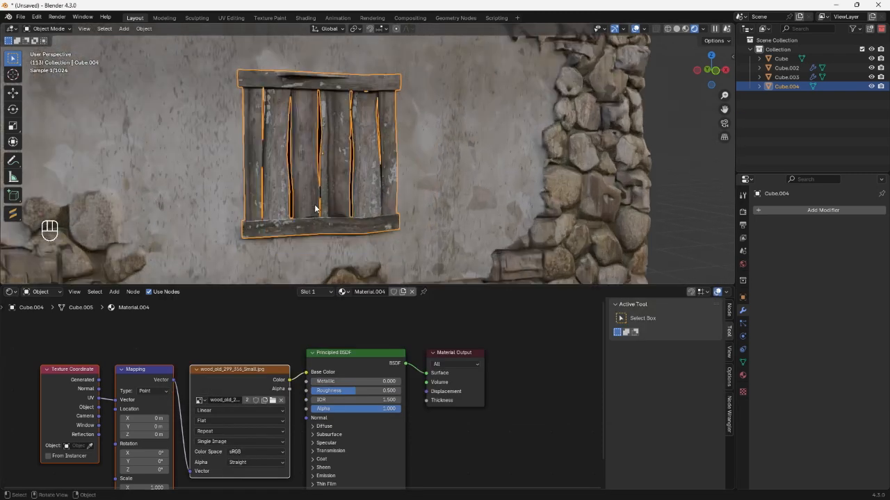
middle_click_drag(341, 193, 314, 202)
scroll(318, 193, "up", 1)
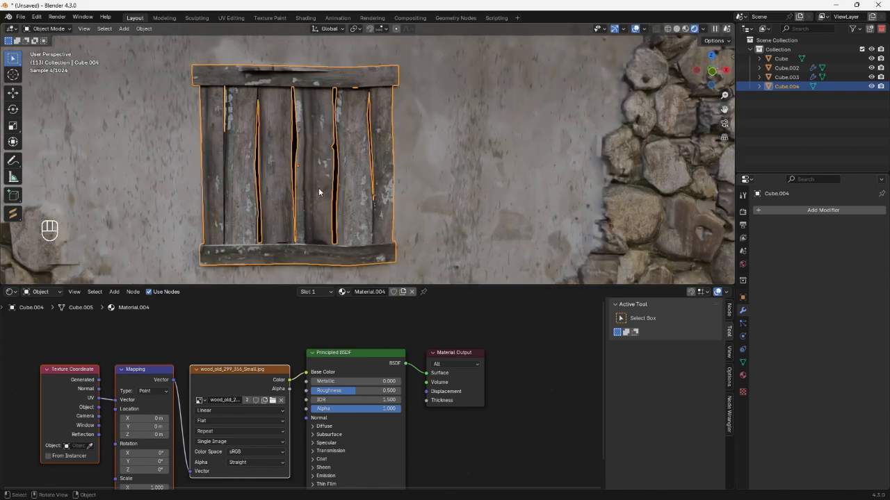
key("Tab")
key("Tab")
left_click(493, 167)
key("Tab")
key("Tab")
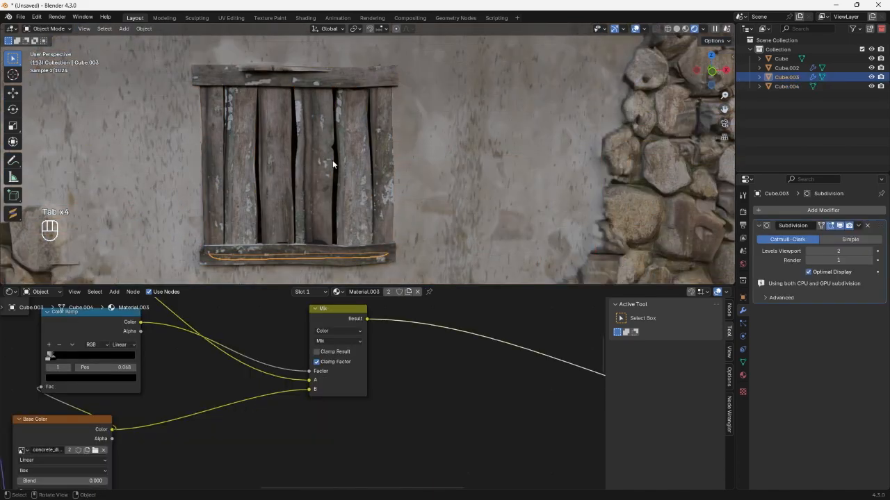
Move the window shutter slightly along the Y axis relative to the plaster wall.
left_click(333, 160)
middle_click_drag(333, 164, 349, 182)
key("g")
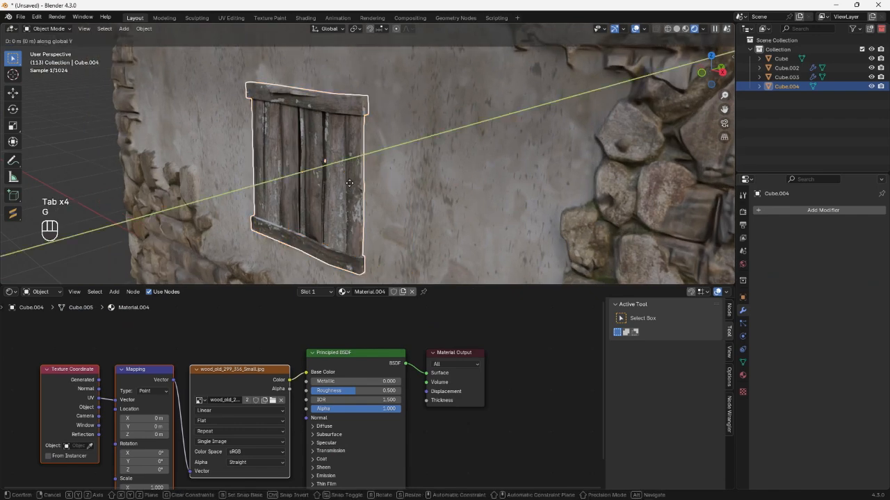
left_click(345, 182)
Select one linked vertical shutter plank and shift its UVs sideways onto differently weathered boards of the wood texture.
key("Tab")
key("l")
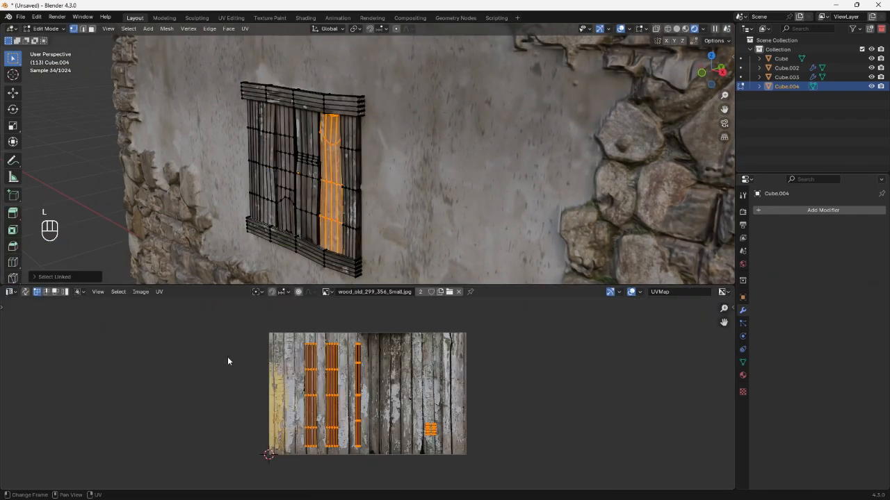
scroll(306, 365, "up", 4)
middle_click_drag(311, 367, 357, 370)
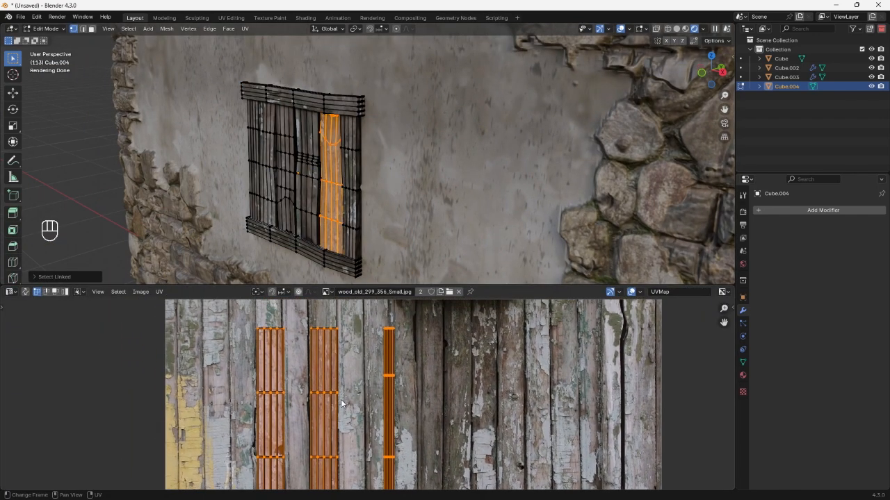
key("g")
left_click(364, 397)
key("g")
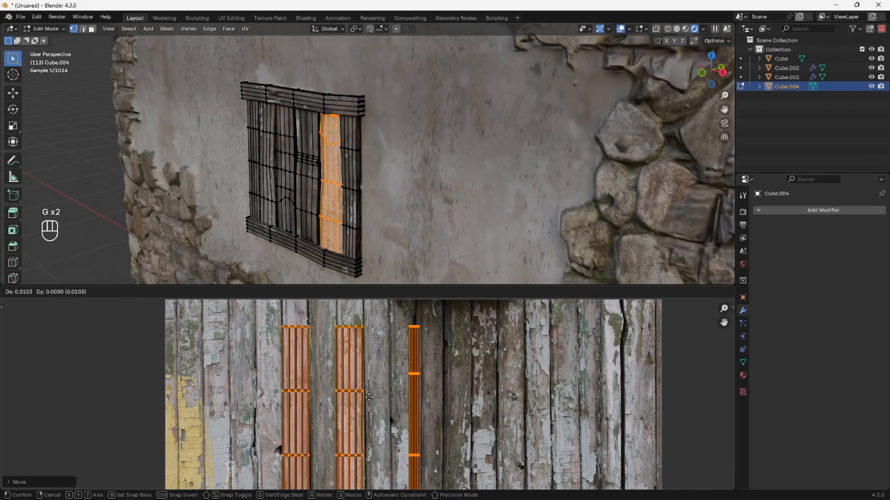
left_click(371, 401)
key("Tab")
middle_click_drag(337, 163, 383, 151)
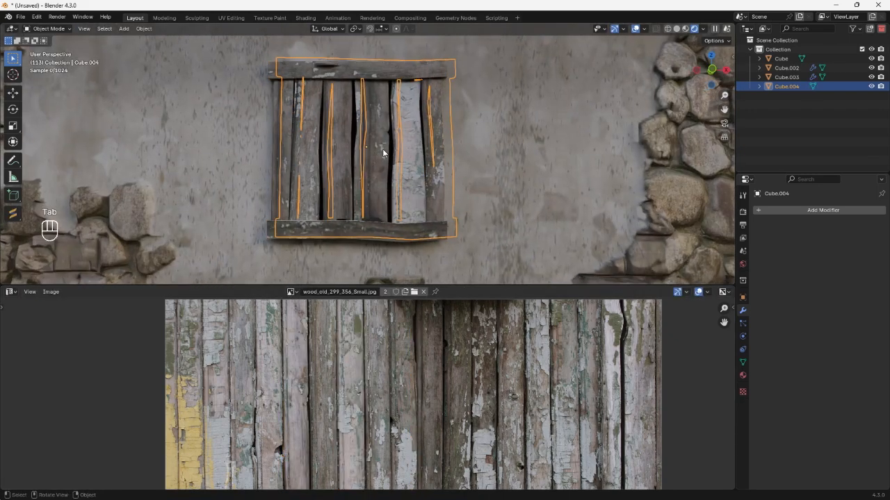
Examine the textured shutter, stone gable and roof from other sides of the house.
scroll(405, 192, "down", 6)
left_click(405, 191)
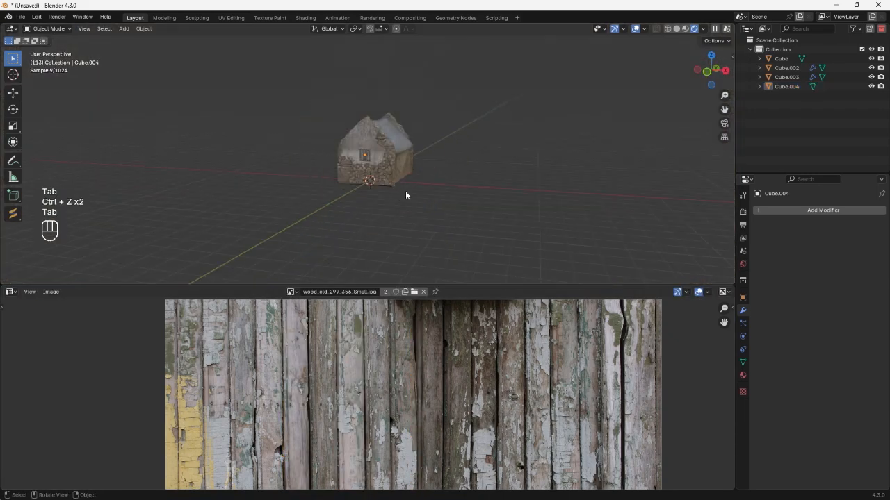
scroll(351, 192, "up", 4)
middle_click_drag(406, 192, 443, 153)
scroll(434, 168, "up", 3)
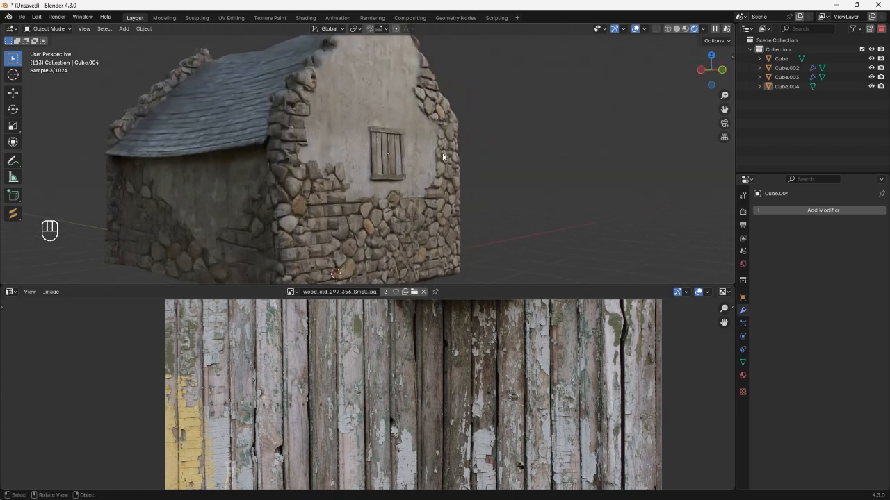
left_click_drag(443, 153, 332, 255)
In the stone wall's Material.003, route the final color Mix through a Color Ramp into Roughness, with stop 1 at about 0.172.
left_click(10, 291)
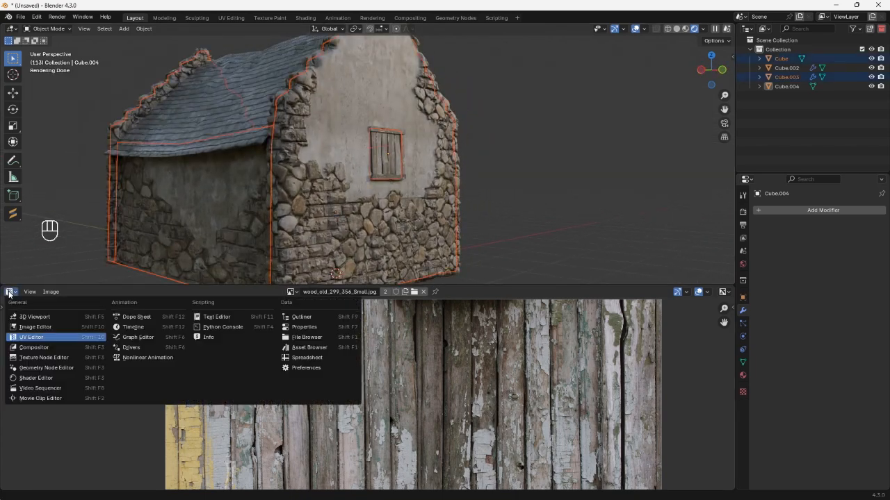
left_click(28, 374)
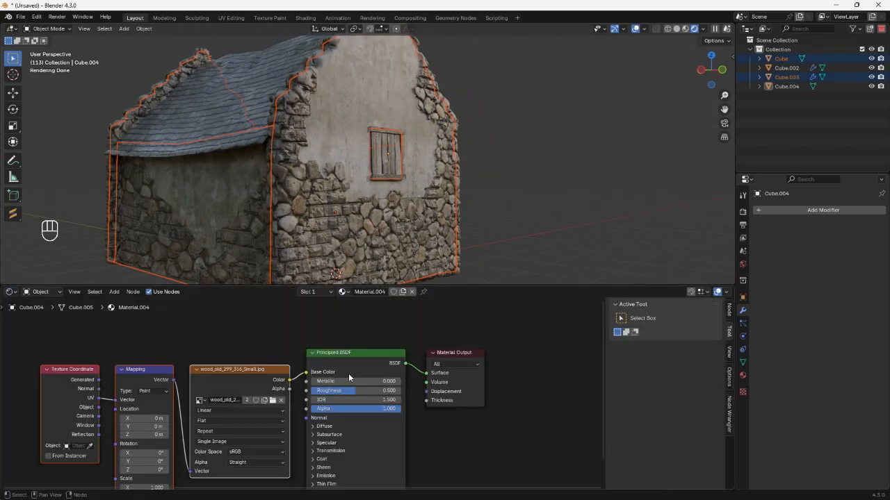
left_click(366, 180)
middle_click_drag(398, 358, 105, 373)
scroll(181, 390, "down", 2)
scroll(477, 435, "up", 2)
middle_click_drag(477, 435, 367, 378)
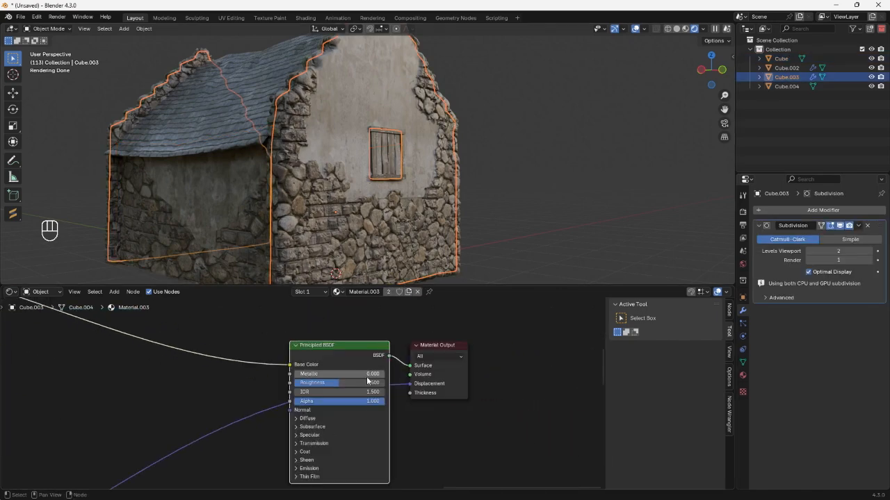
left_click_drag(341, 383, 384, 382)
middle_click_drag(406, 250, 262, 216)
left_click(217, 221)
middle_click_drag(317, 247, 257, 248)
scroll(257, 247, "down", 3)
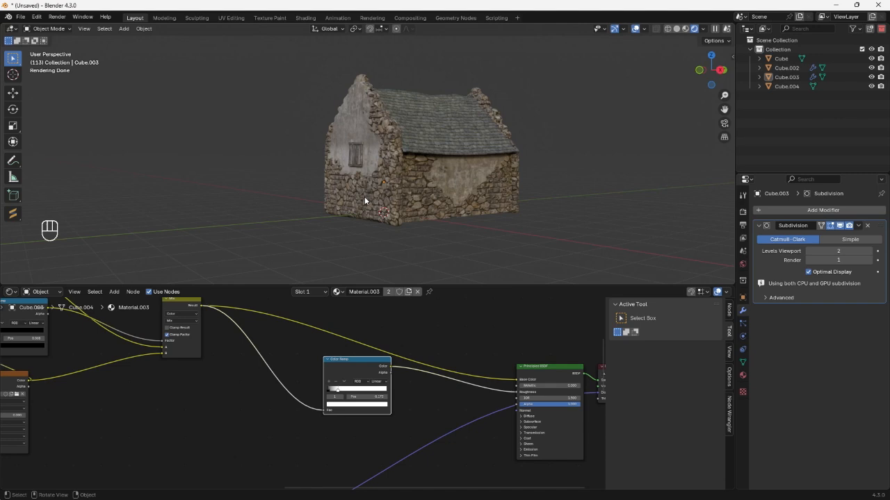
middle_click_drag(364, 197, 442, 179)
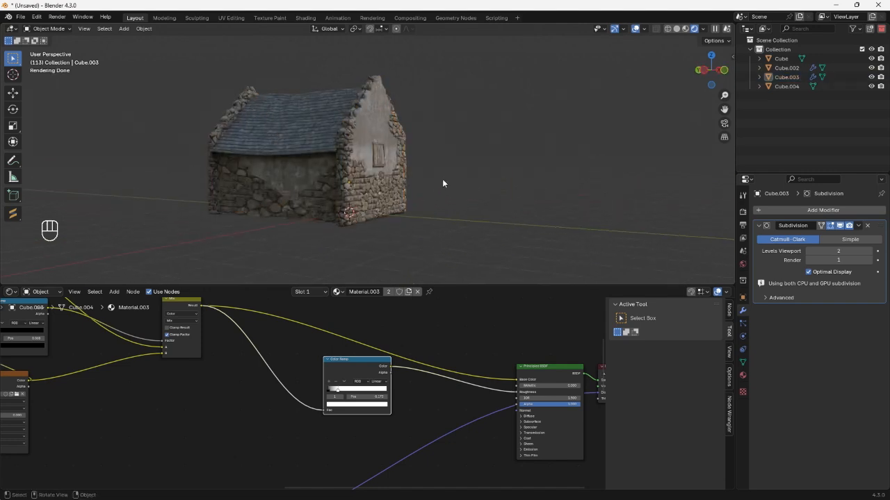